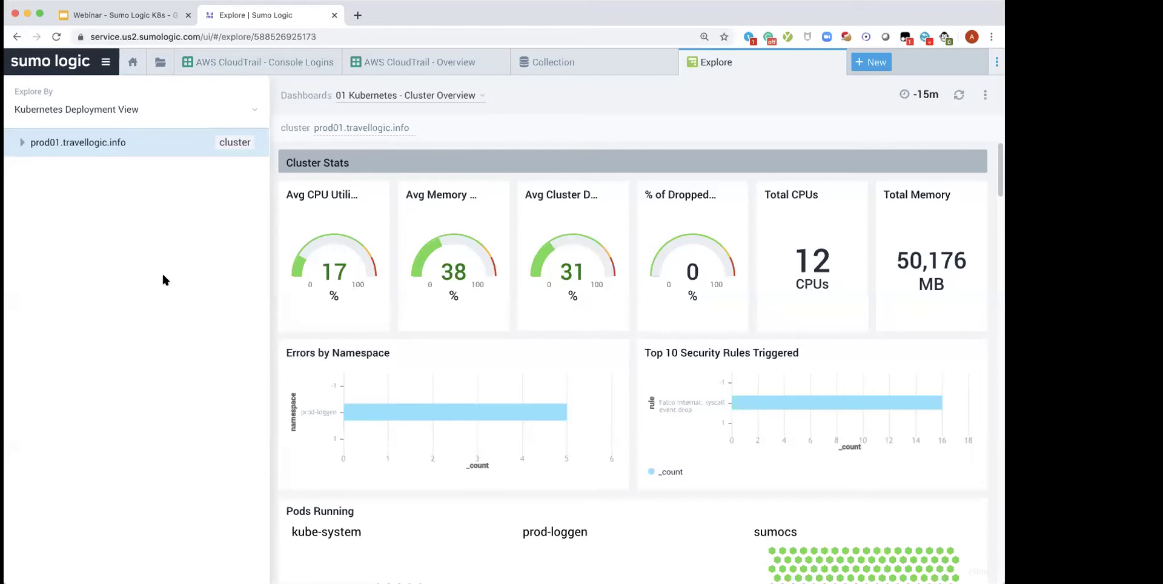
- Explore the infrastructure by Kubernetes Node View and expand the prod01.travellogic.info cluster to list its nodes
left_click(132, 110)
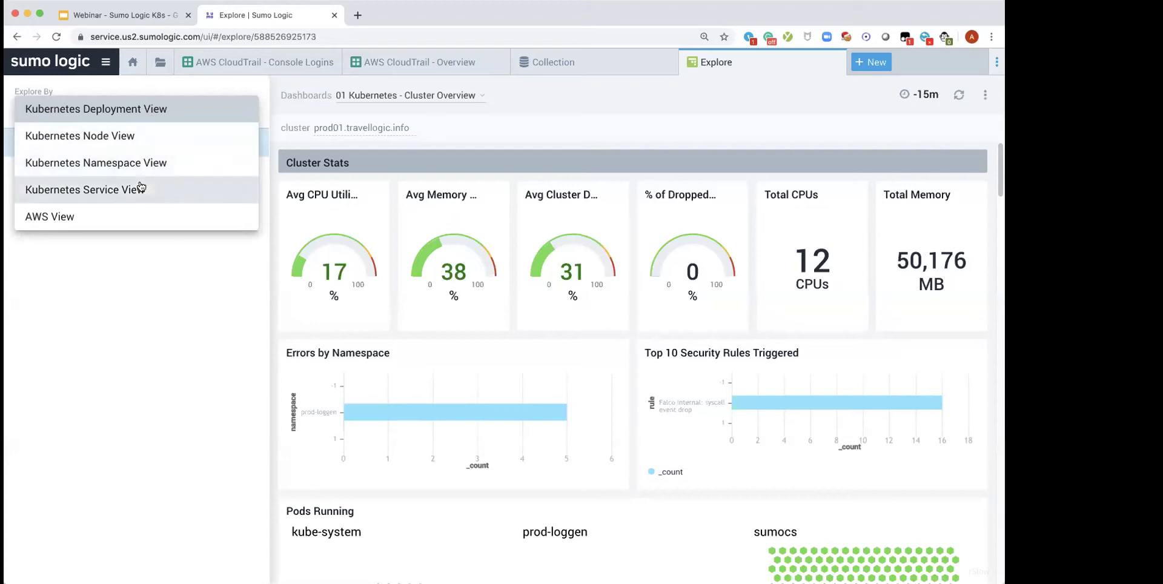
left_click(148, 145)
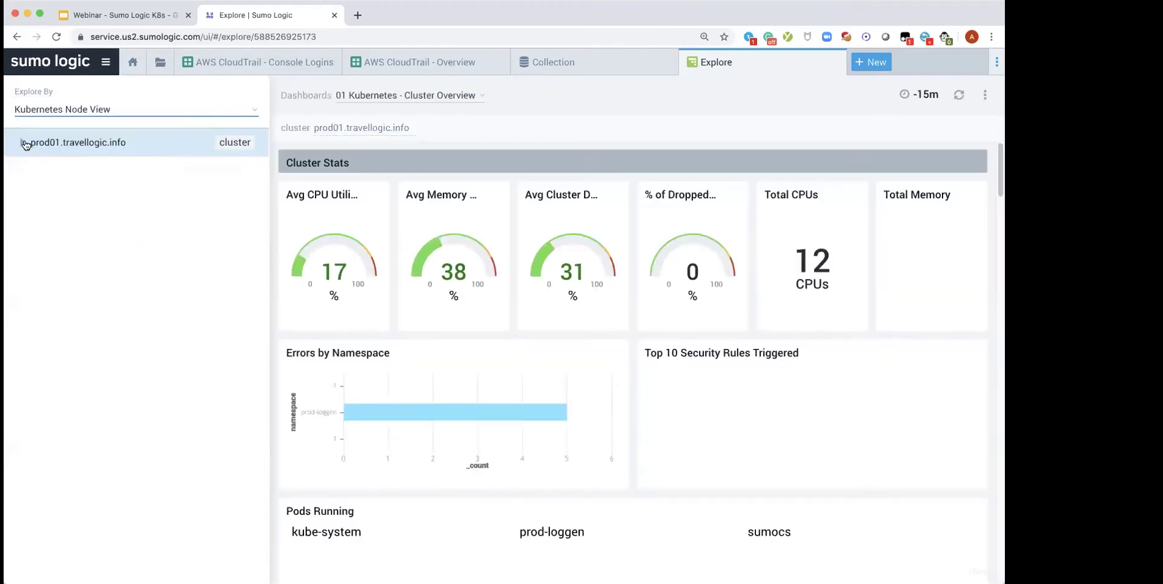
left_click(23, 148)
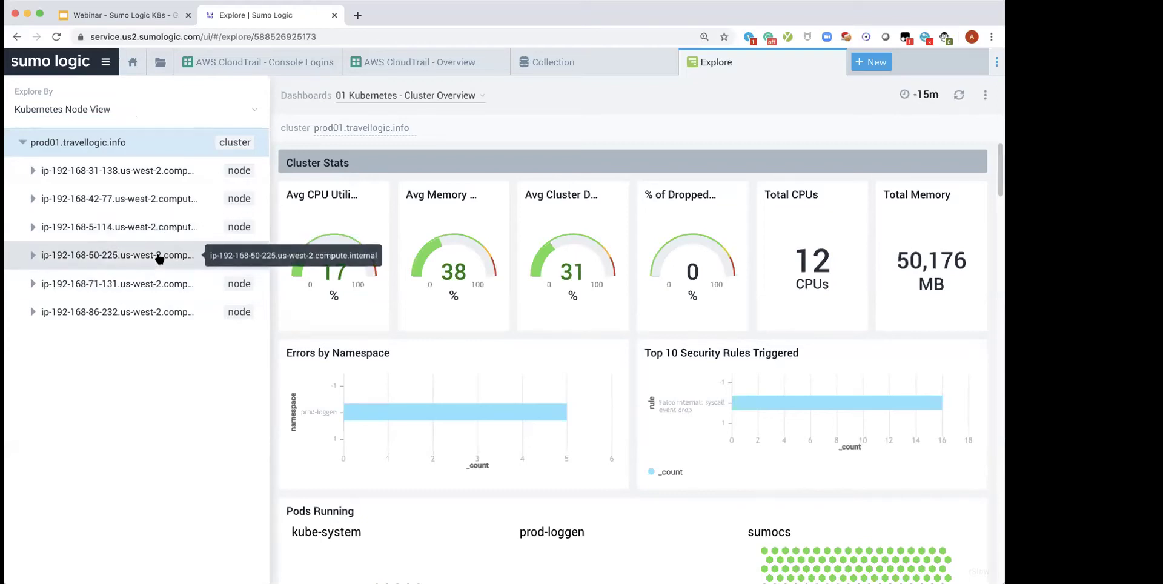
left_click(102, 229)
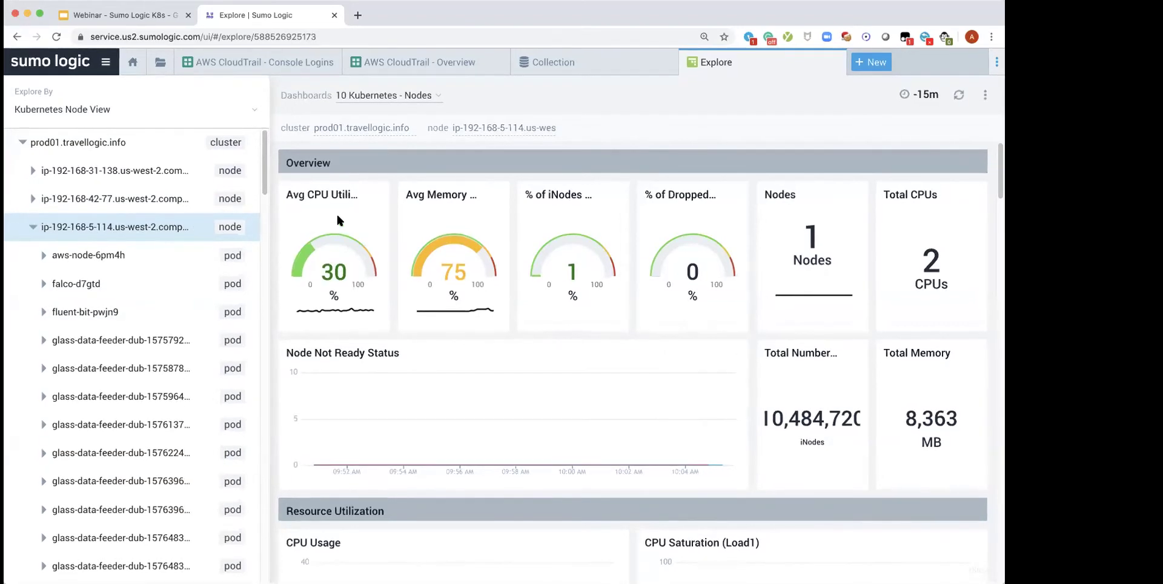
scroll(358, 232, "down", 1)
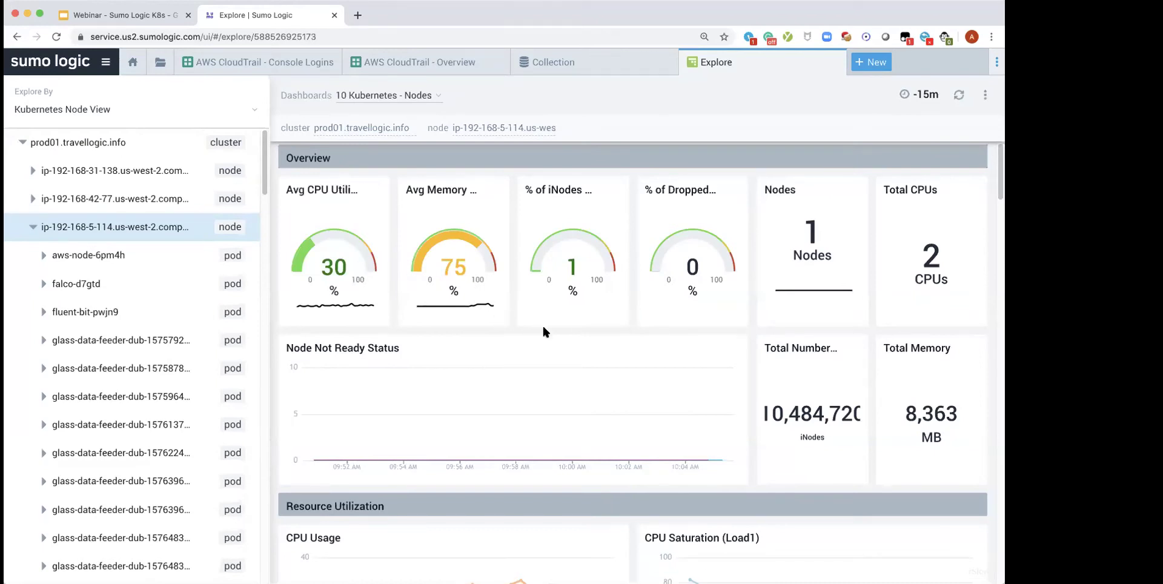
scroll(539, 327, "down", 5)
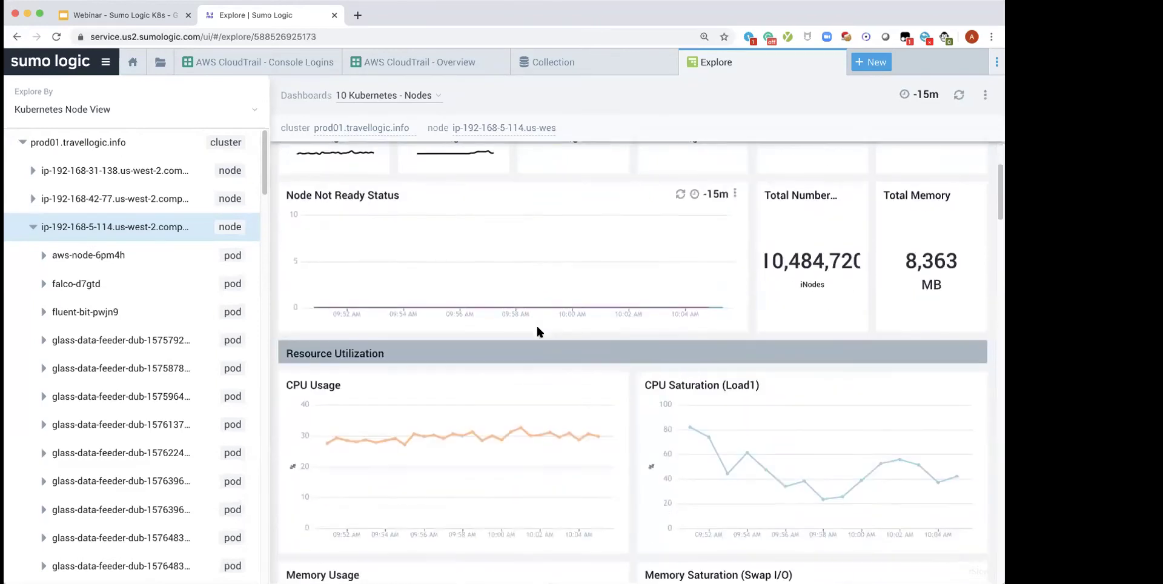
scroll(647, 365, "down", 20)
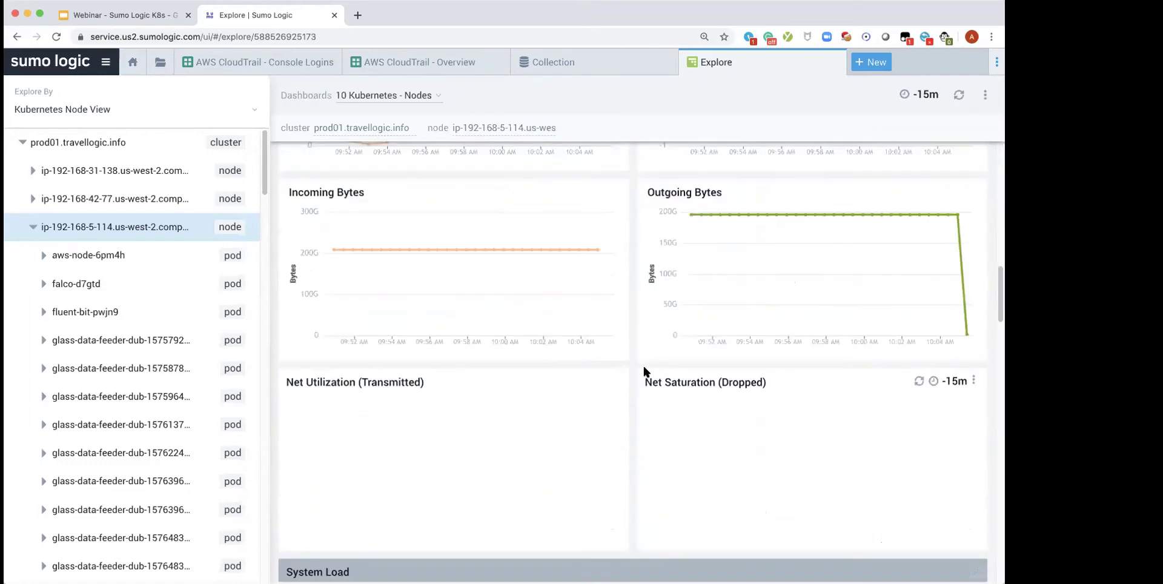
scroll(644, 370, "down", 10)
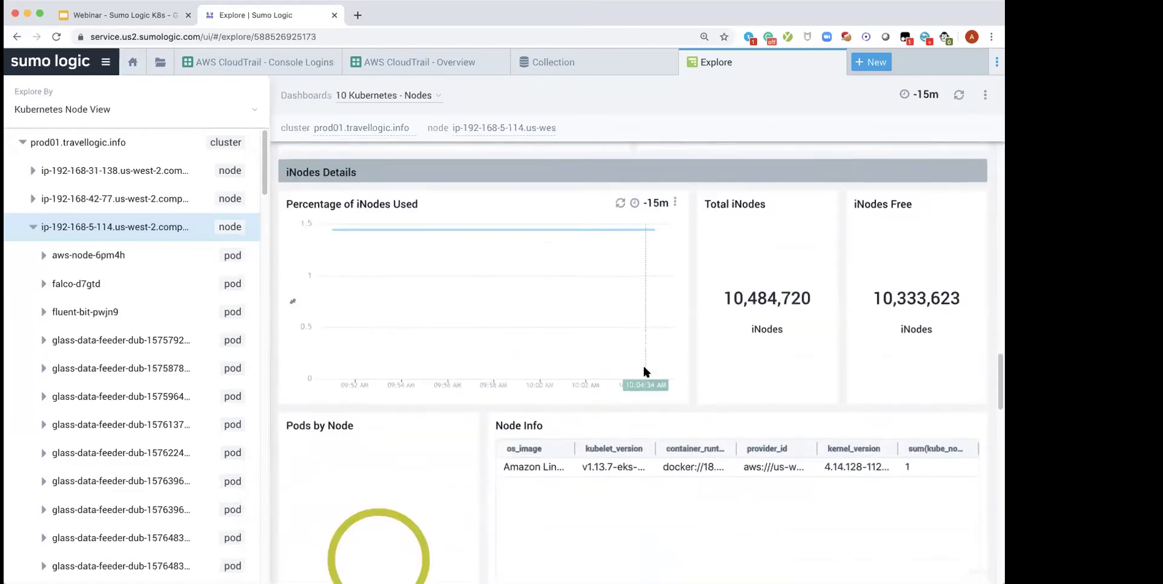
scroll(567, 359, "up", 15)
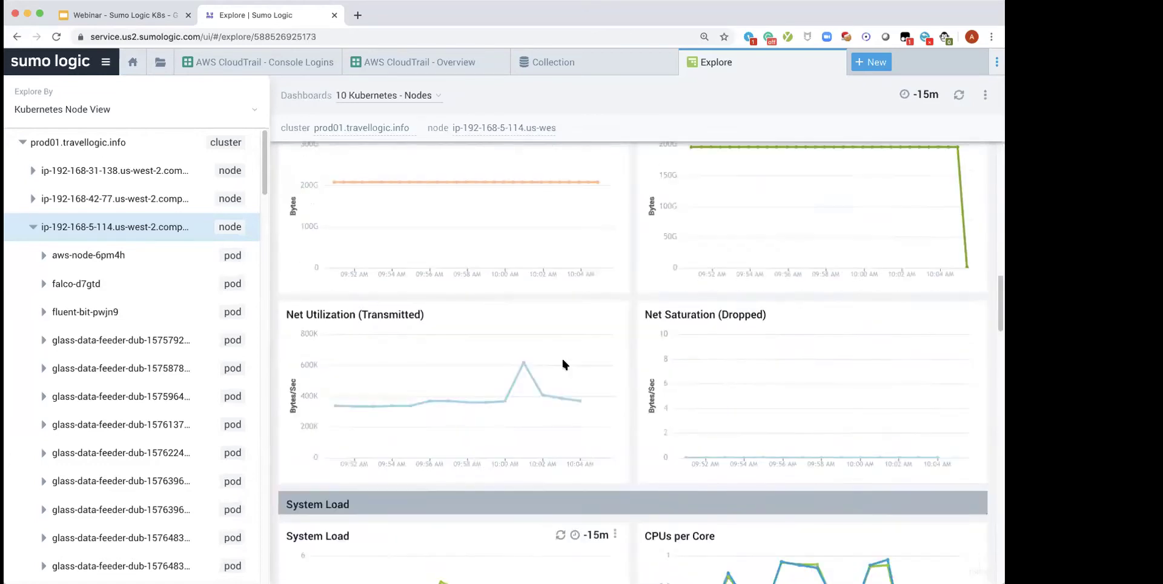
scroll(562, 358, "up", 8)
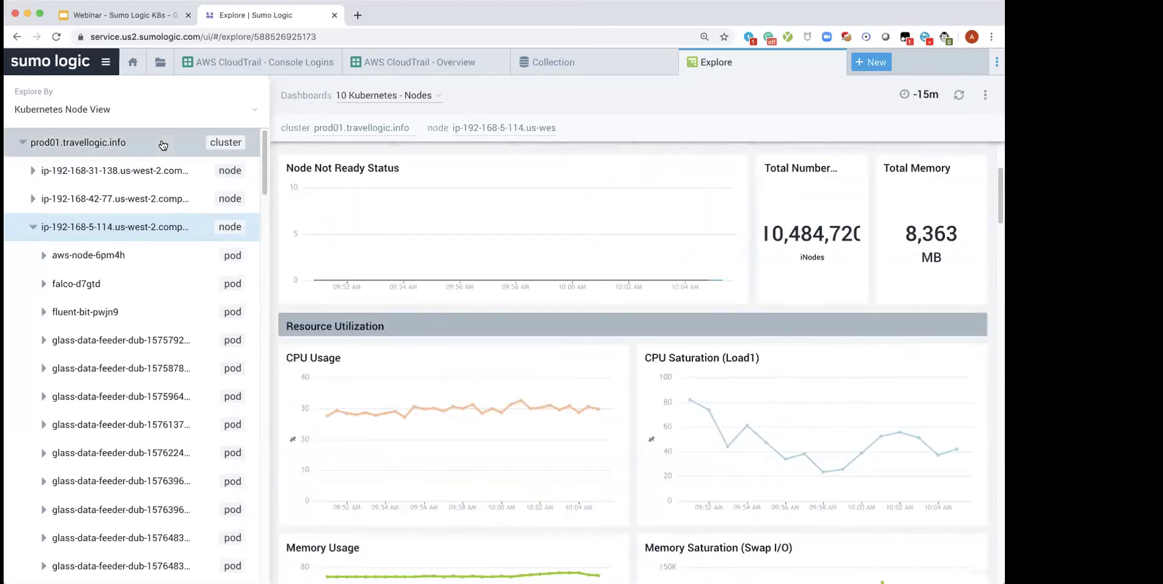
- Return to the prod01.travellogic.info cluster and switch the exploration to Kubernetes Namespace View
left_click(163, 144)
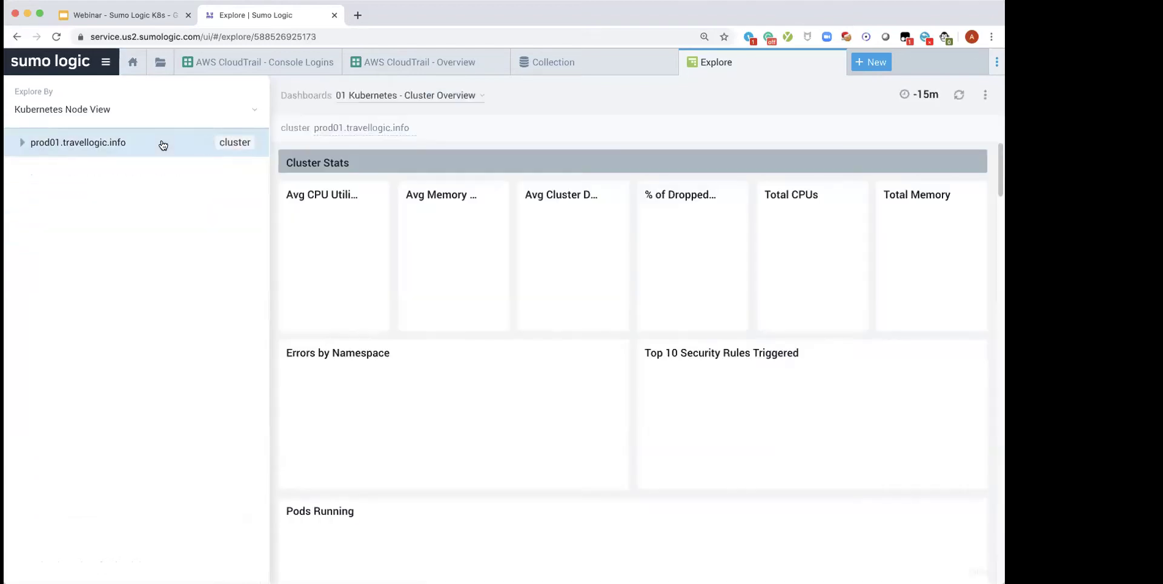
left_click(134, 110)
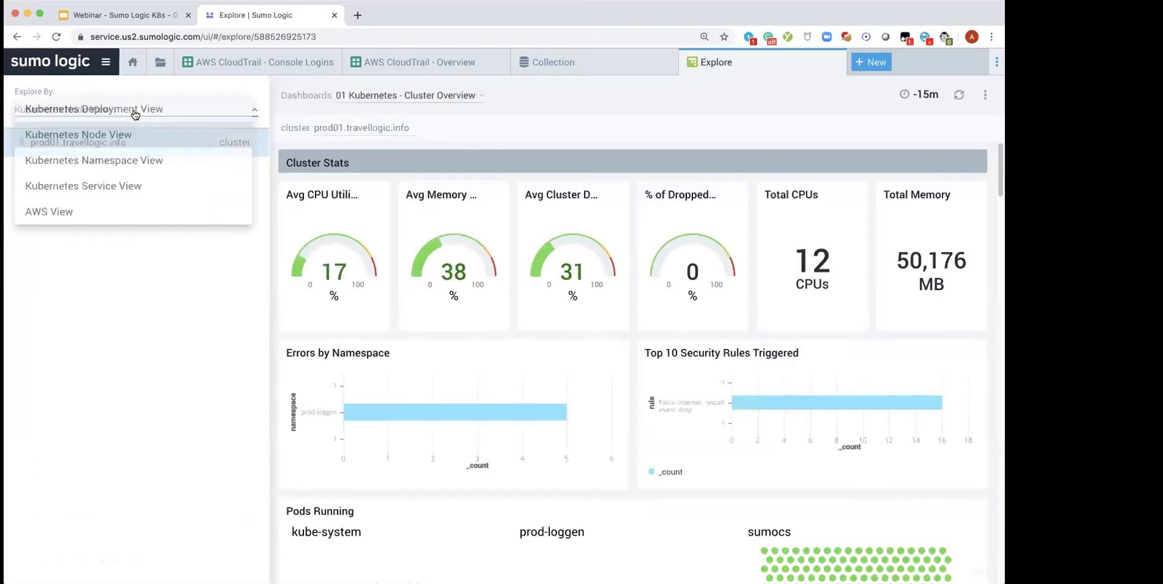
left_click(137, 164)
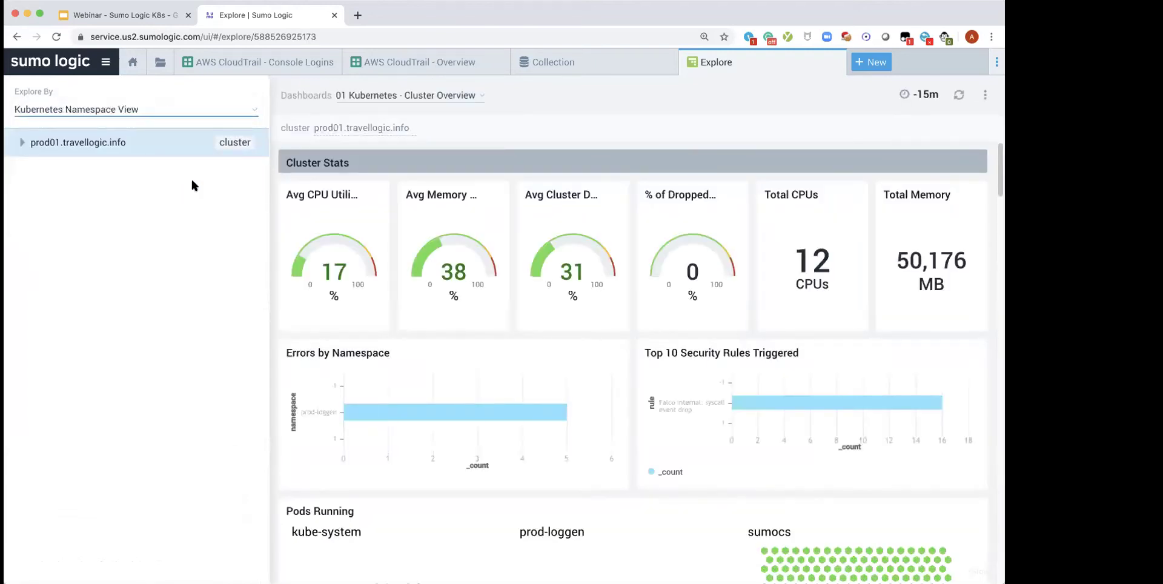
left_click(183, 111)
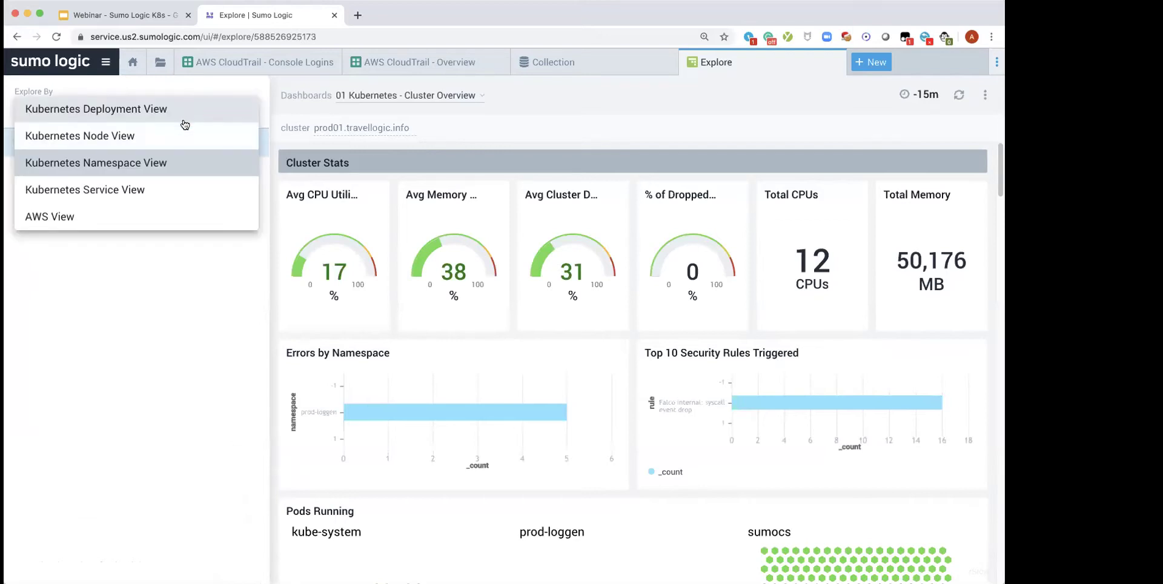
left_click(230, 295)
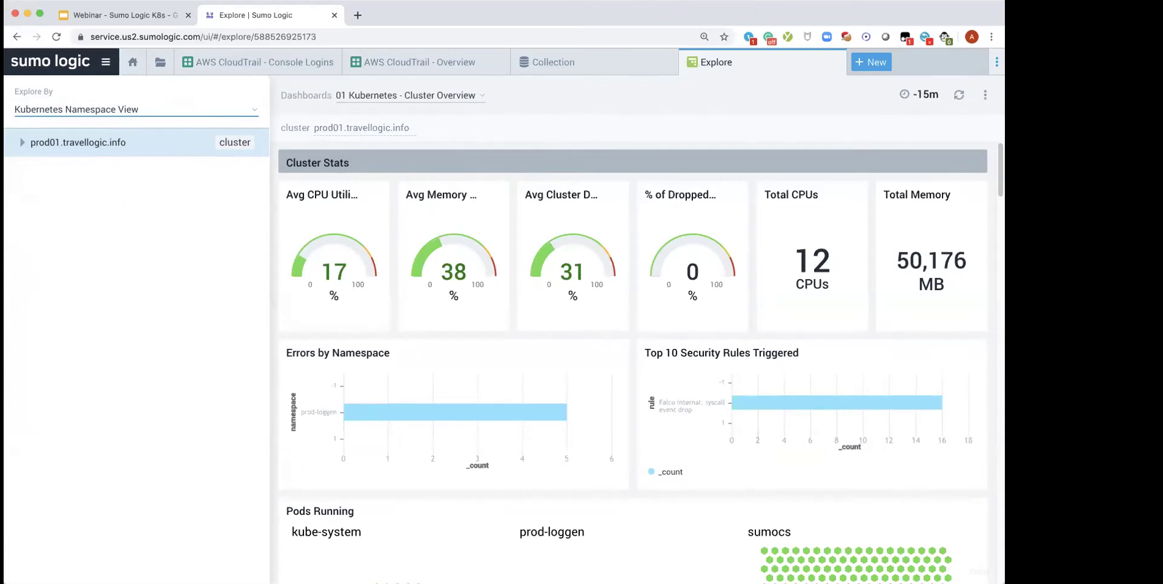
- Review the Namespace Stats section of the Cluster Overview dashboard, including CPU, memory and filesystem usage and the request-versus-limit tables
scroll(624, 206, "down", 7)
scroll(619, 224, "down", 10)
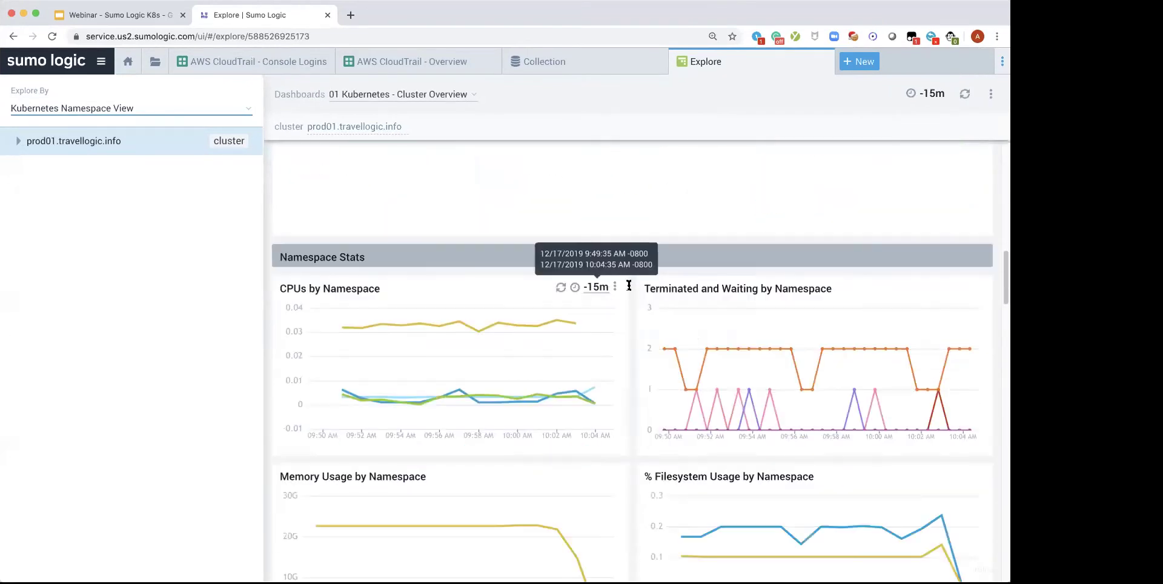
scroll(634, 338, "down", 2)
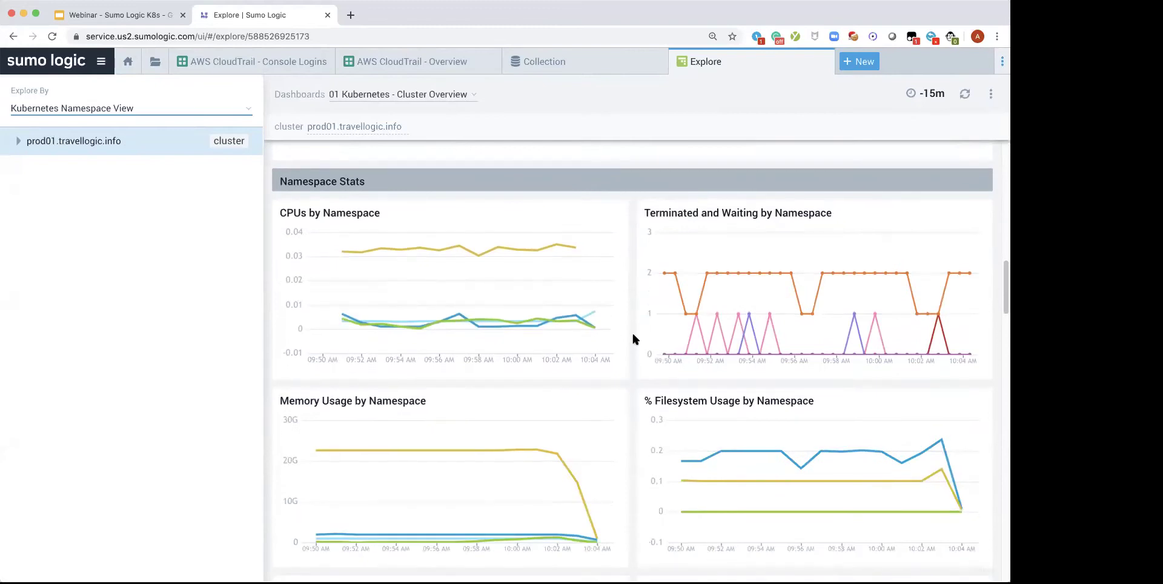
scroll(633, 339, "down", 4)
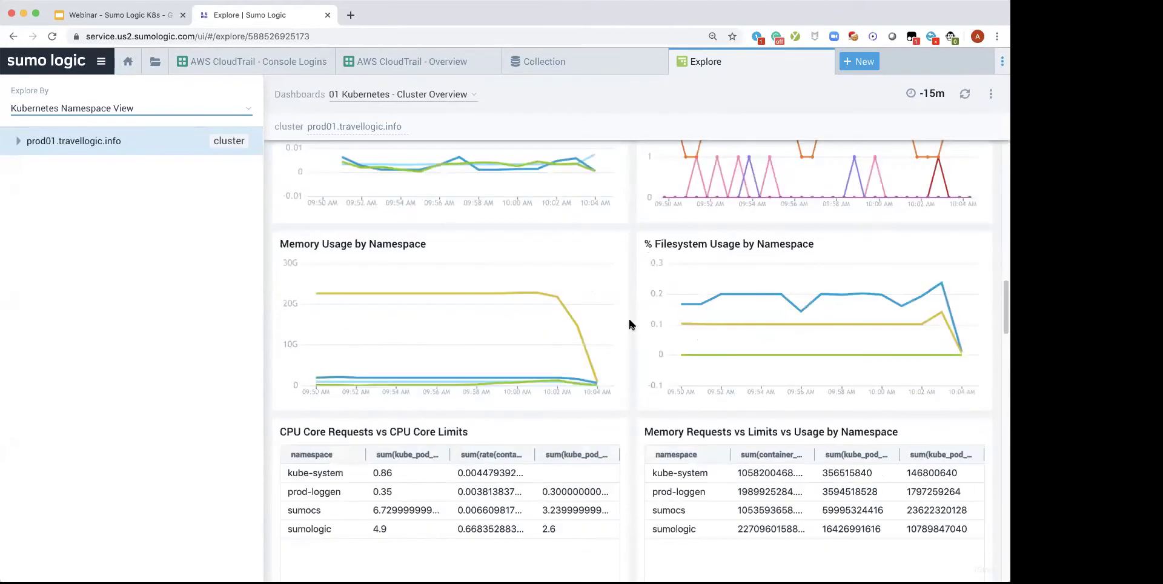
scroll(630, 325, "up", 15)
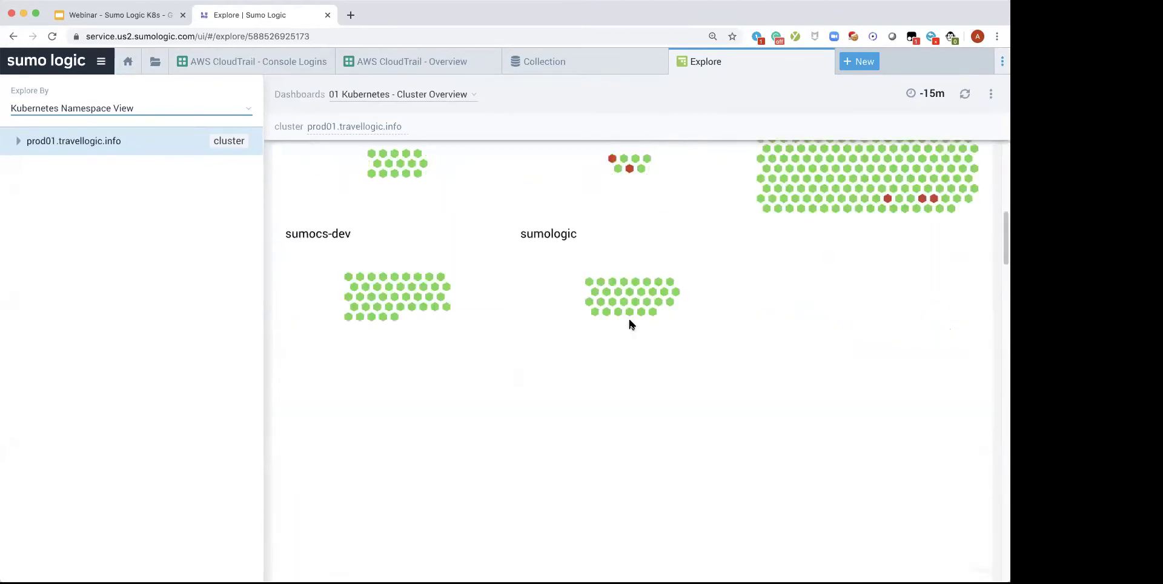
scroll(630, 325, "up", 8)
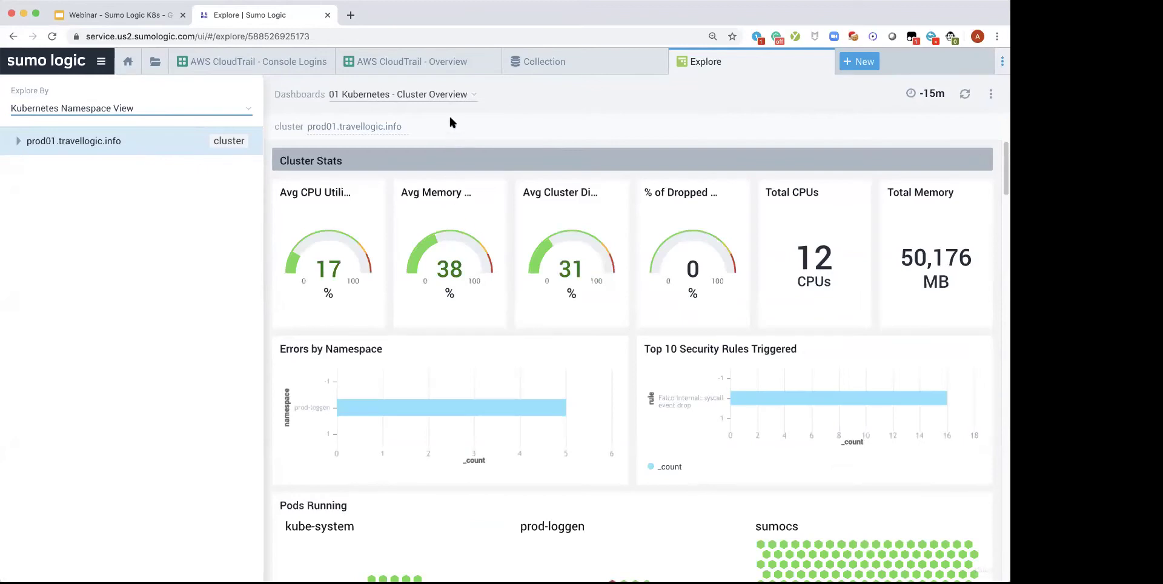
- Open the 02 Kubernetes - Cluster Explorer dashboard and examine its node, relative pod usage and pod detail panels
left_click(445, 99)
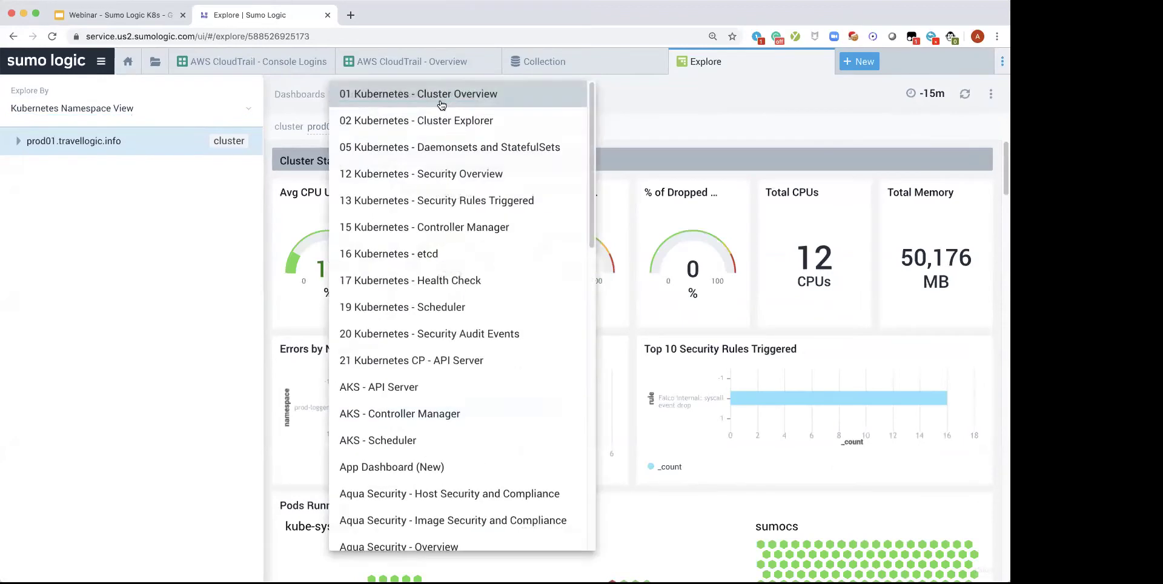
left_click(495, 124)
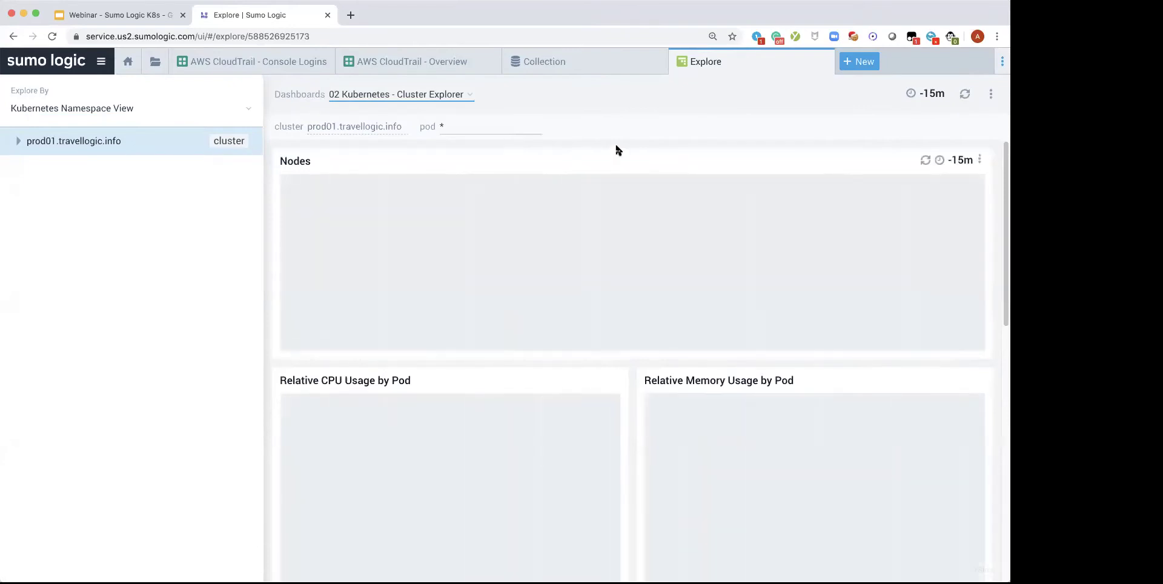
scroll(615, 145, "down", 1)
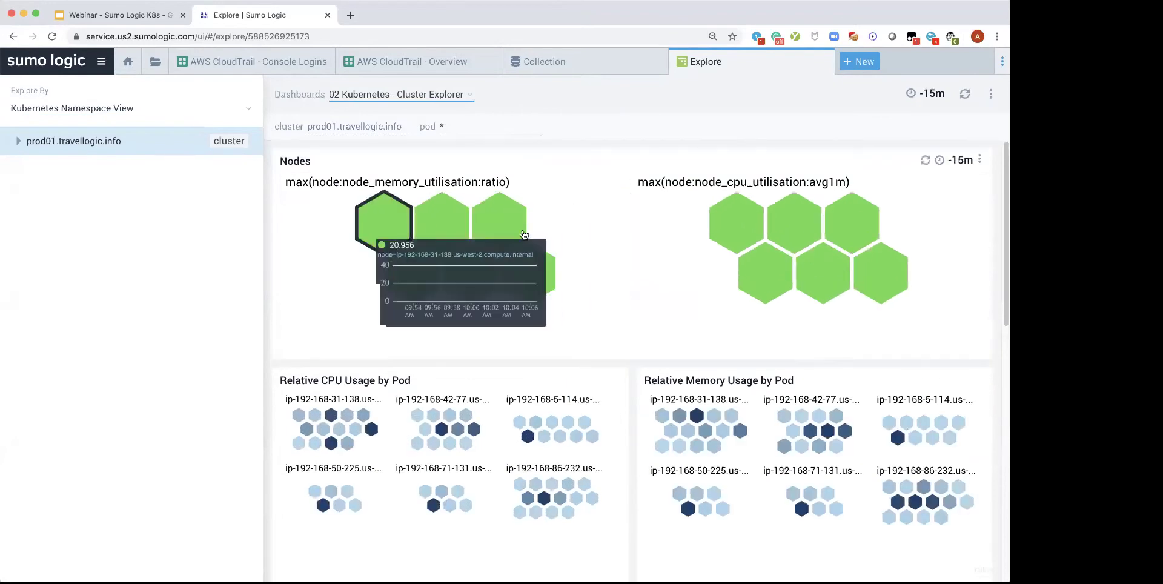
scroll(361, 329, "down", 3)
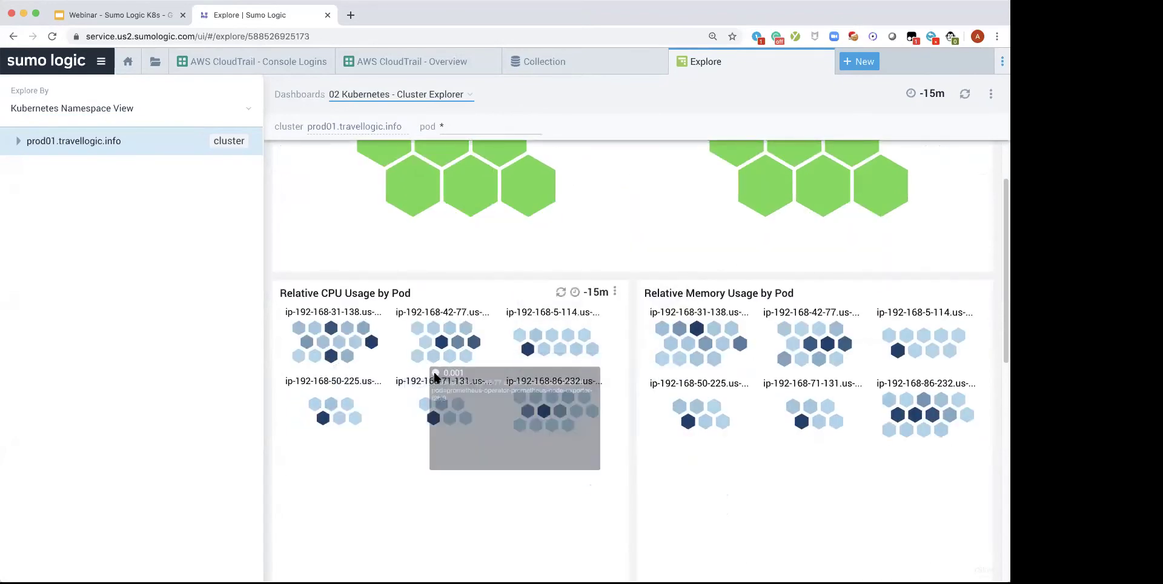
scroll(638, 402, "down", 10)
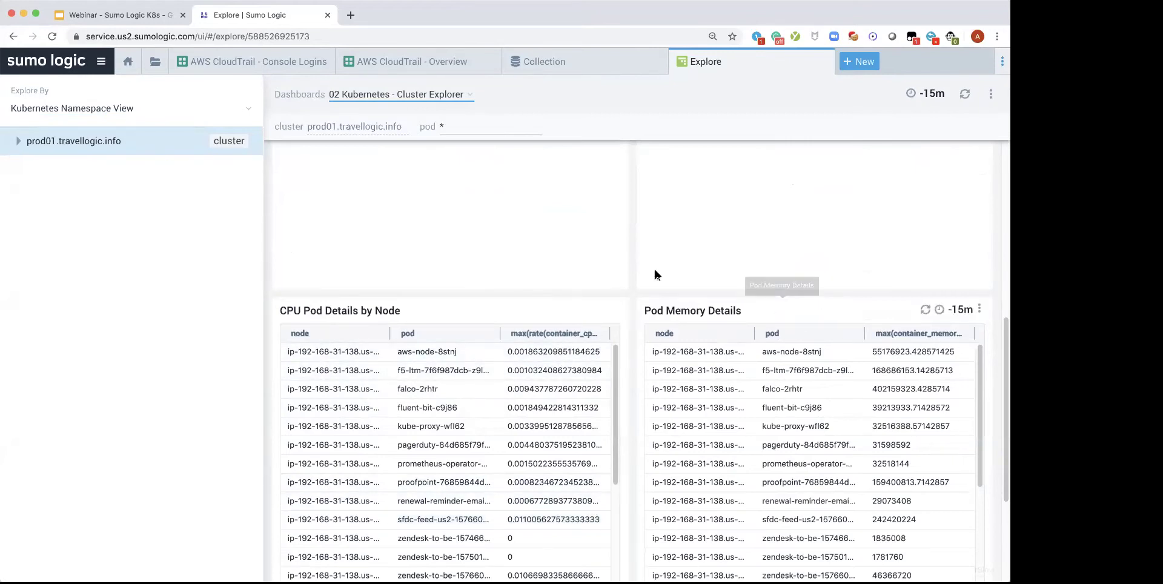
scroll(660, 303, "down", 5)
scroll(641, 366, "up", 10)
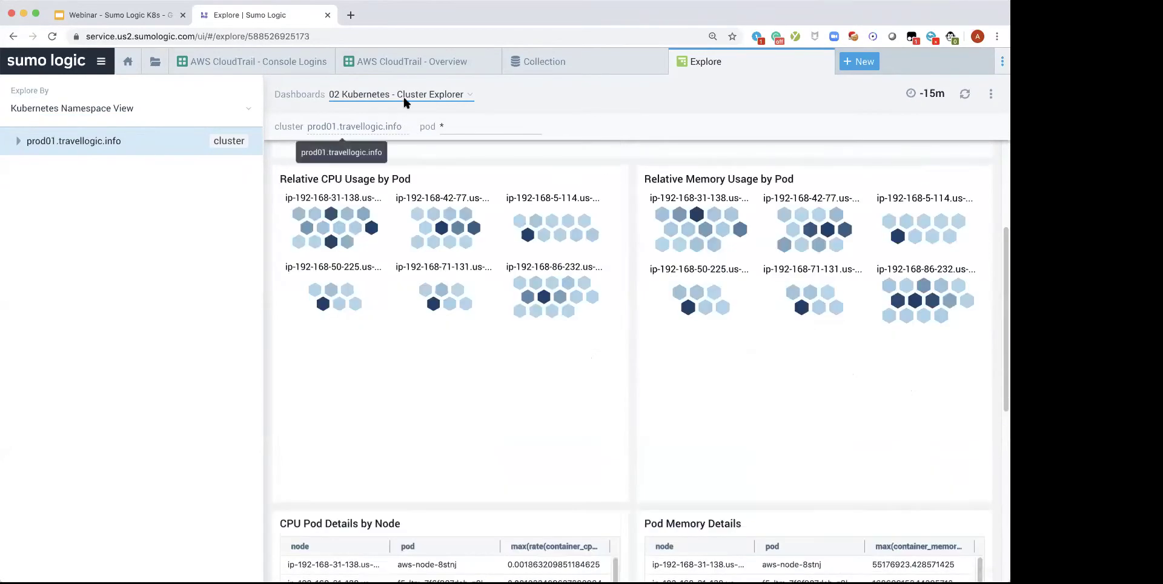
- Browse the available dashboards for the cluster and switch back to 01 Kubernetes - Cluster Overview
left_click(402, 94)
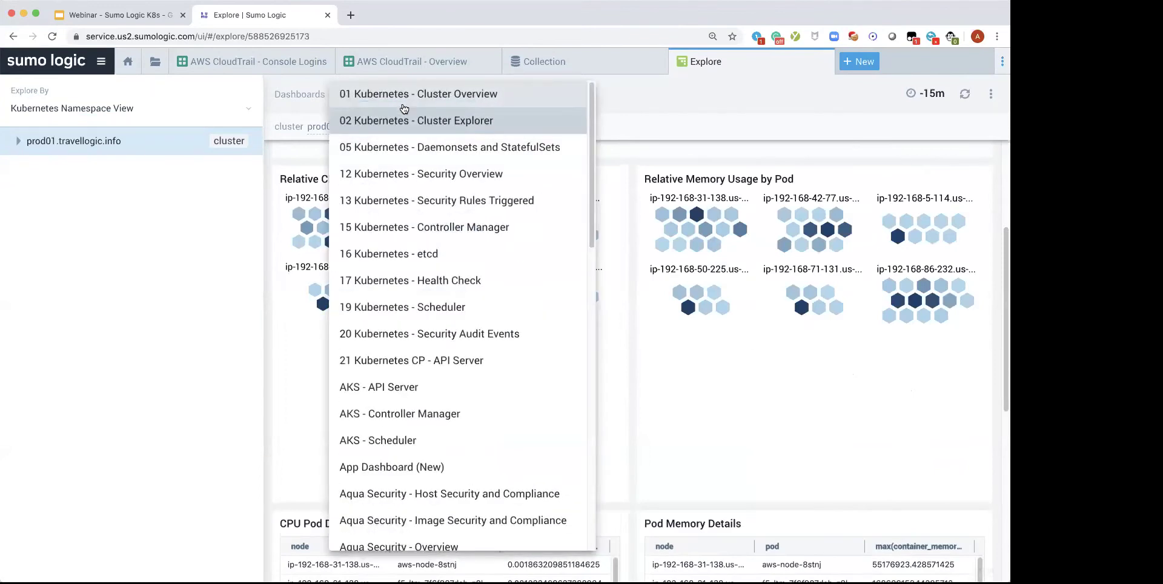
scroll(410, 143, "down", 3)
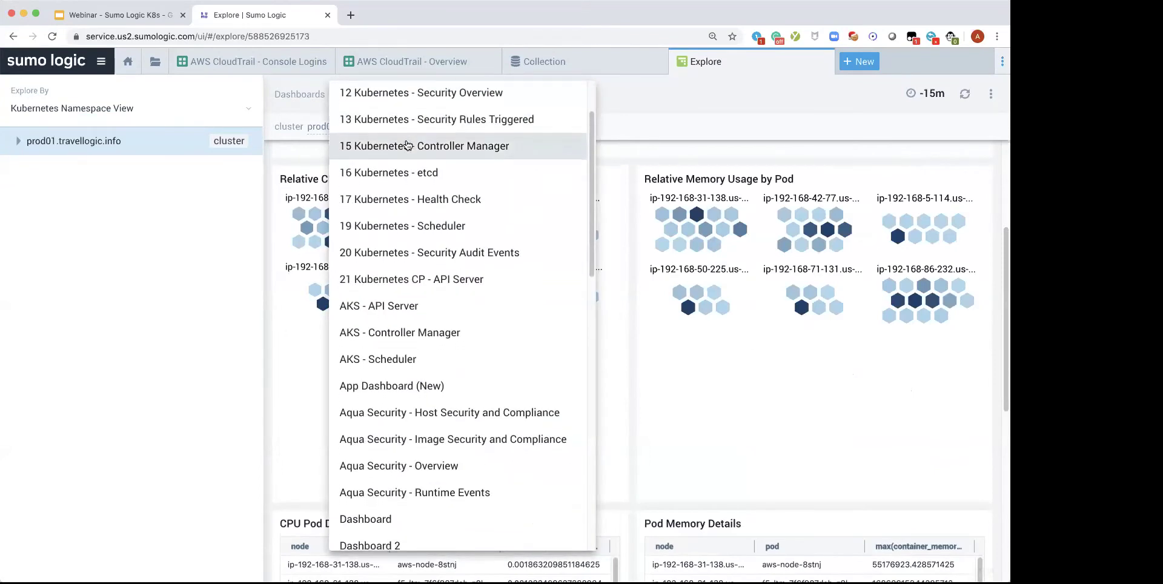
scroll(413, 233, "down", 1)
scroll(417, 284, "down", 3)
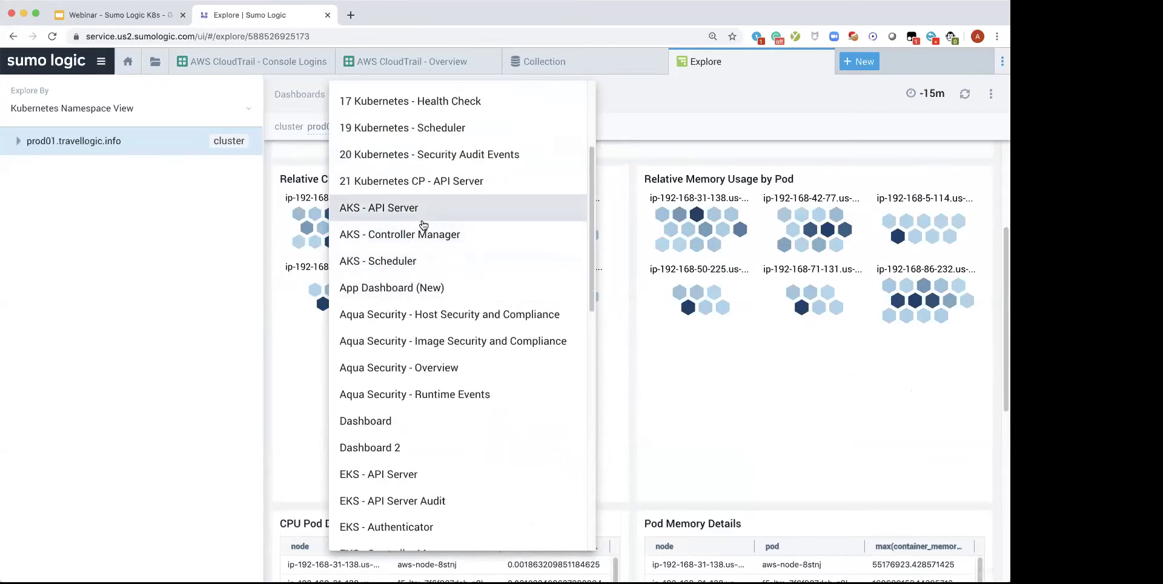
scroll(423, 225, "down", 1)
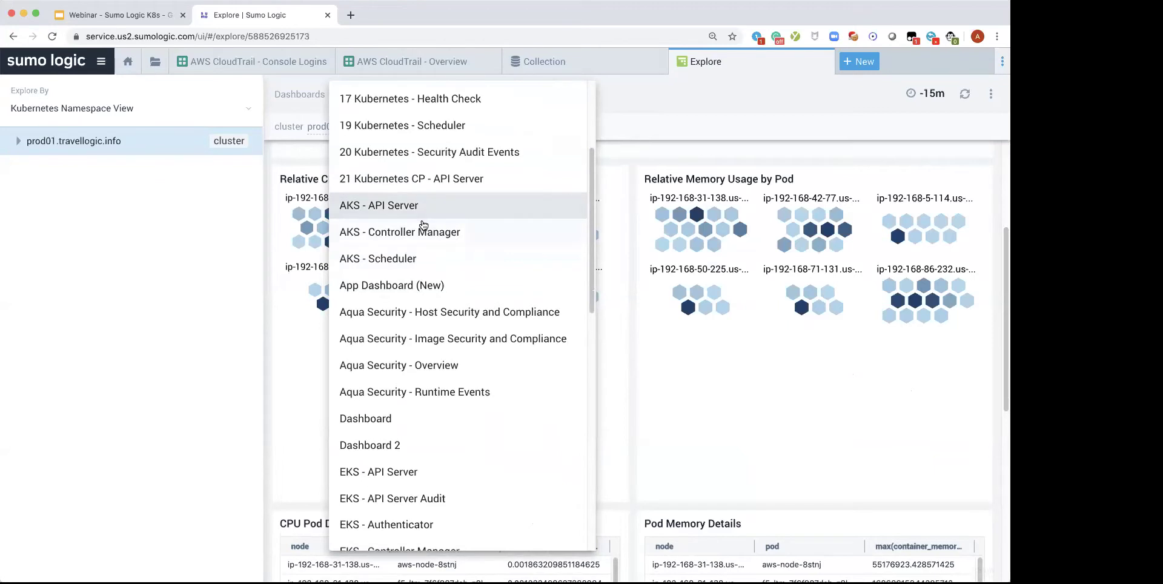
scroll(423, 225, "up", 5)
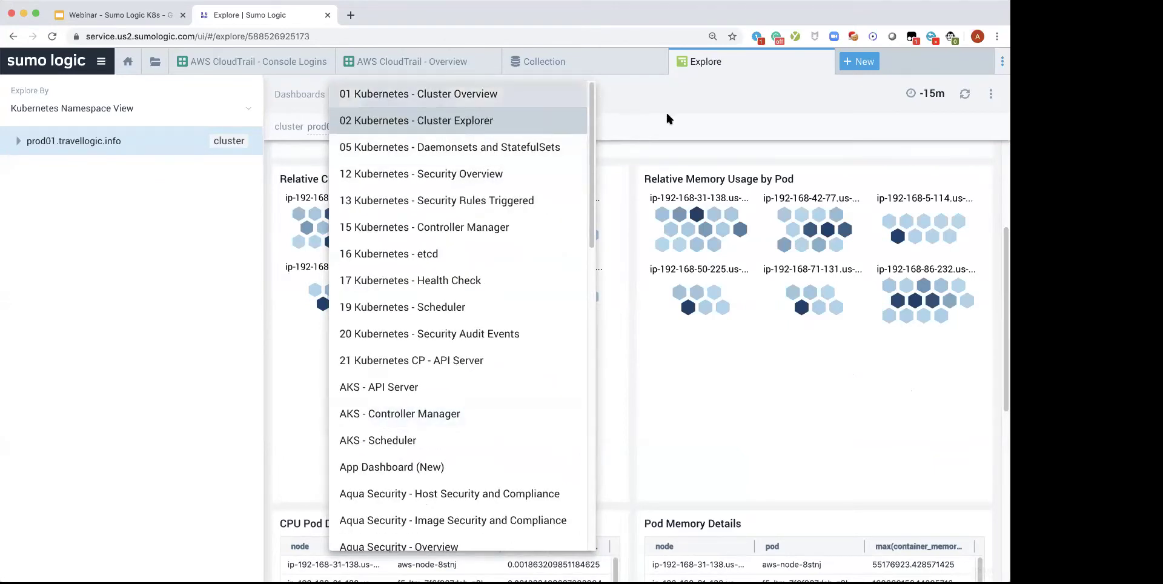
key("Return")
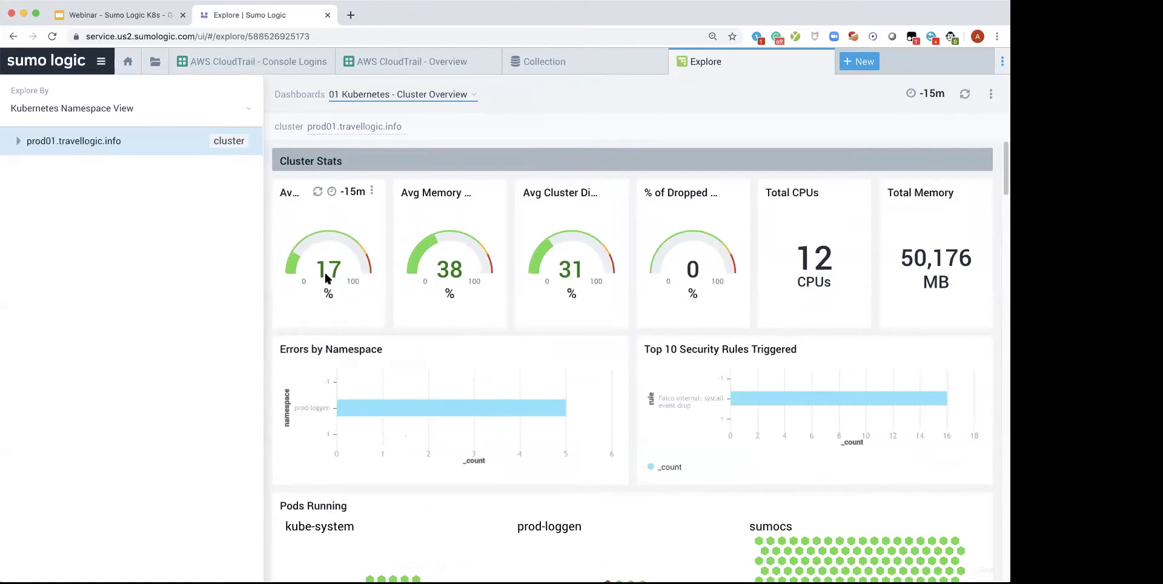
- Examine the Pods Running panel by namespace and show the details of a pod in sumocs-dev
scroll(326, 278, "down", 5)
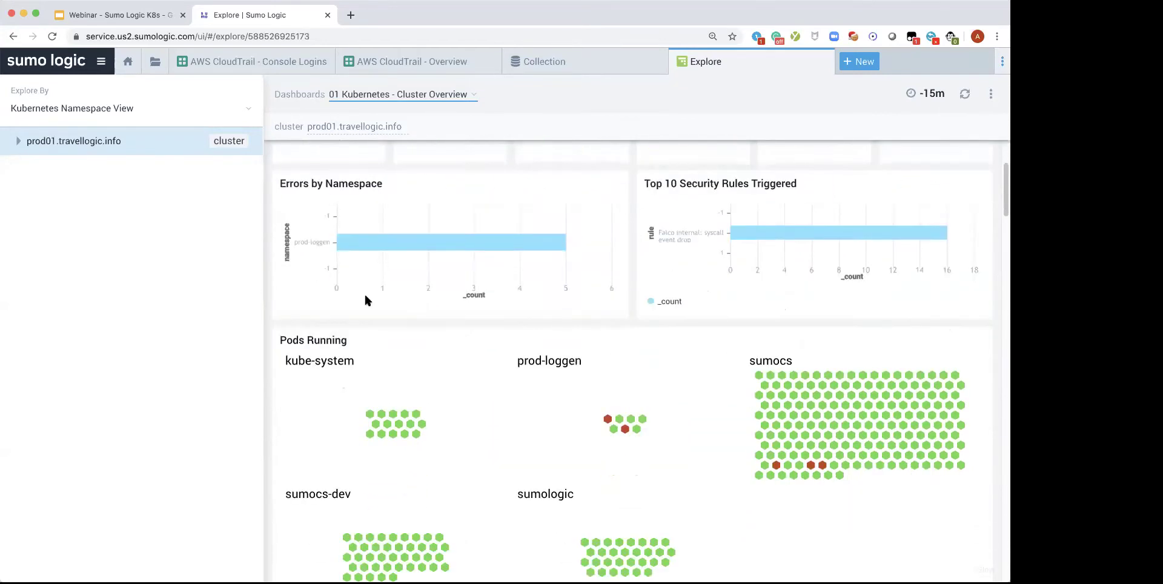
scroll(703, 400, "down", 6)
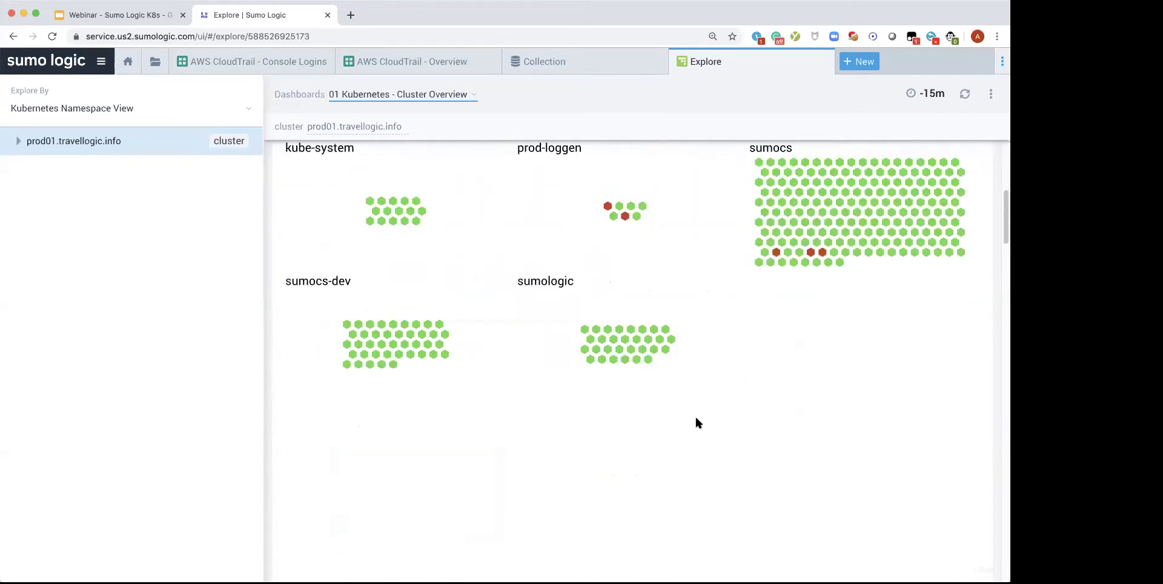
mouse_move(396, 330)
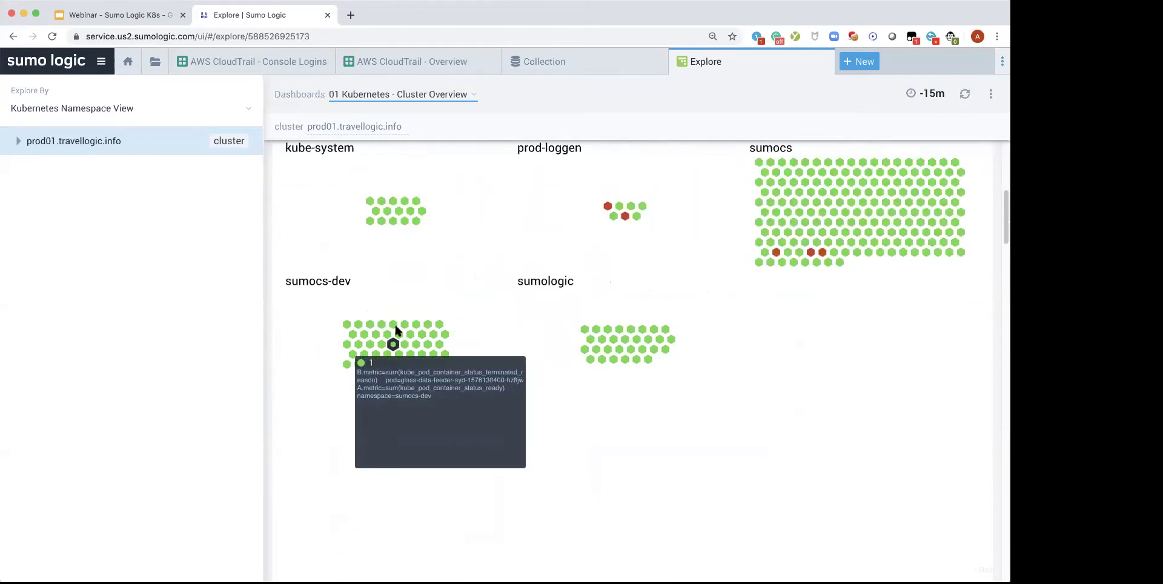
- Examine the Namespace Stats charts for CPU, terminated and waiting containers, memory and filesystem usage, plus the CPU and memory request-versus-limit tables
scroll(611, 408, "down", 5)
scroll(613, 402, "down", 2)
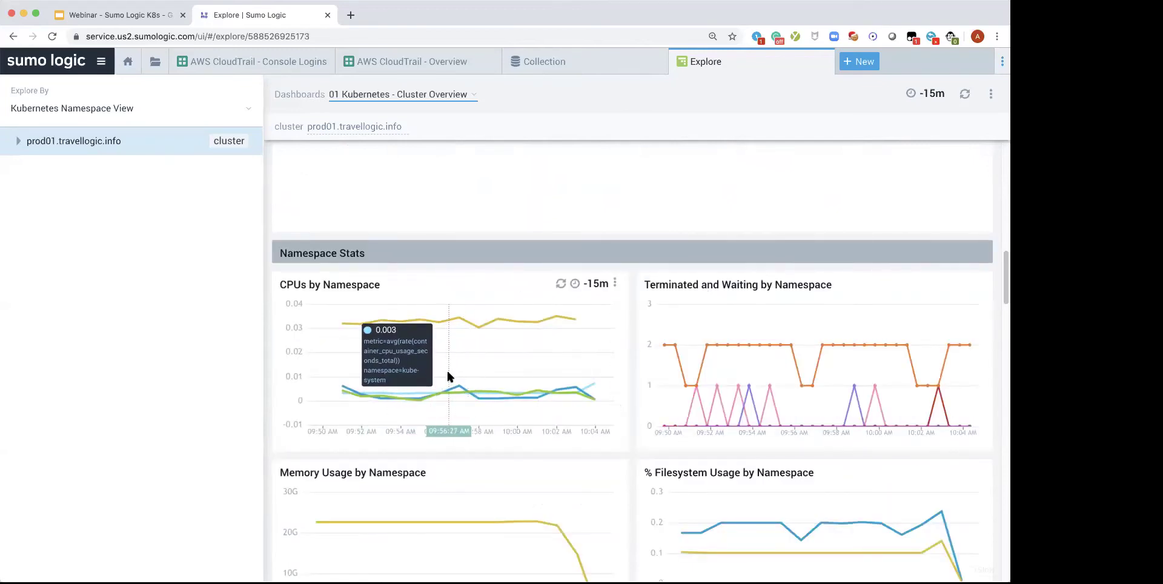
scroll(446, 370, "down", 3)
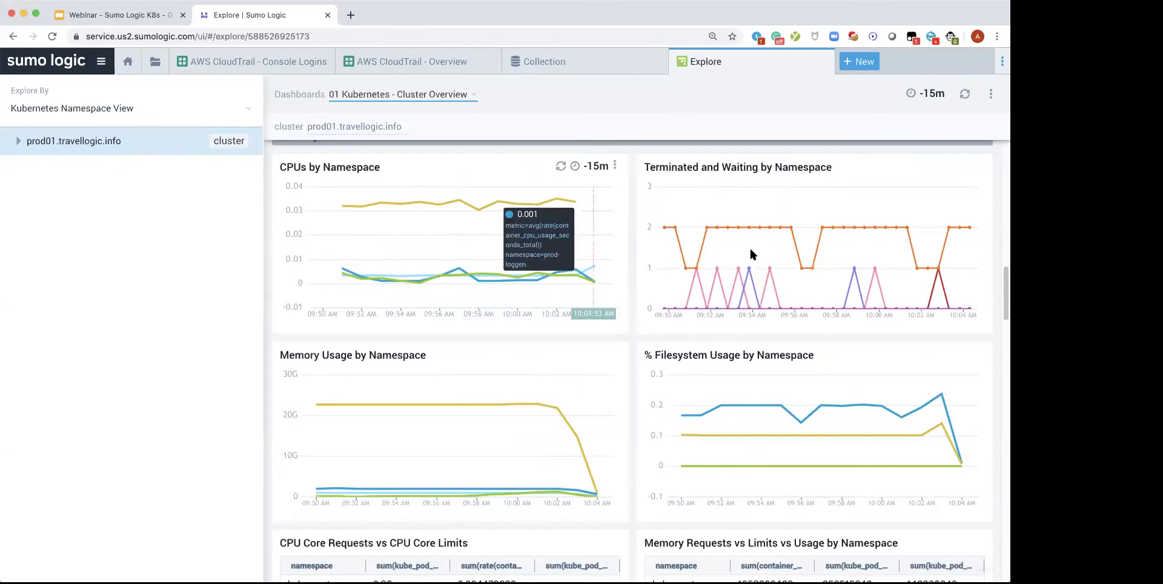
scroll(629, 358, "down", 2)
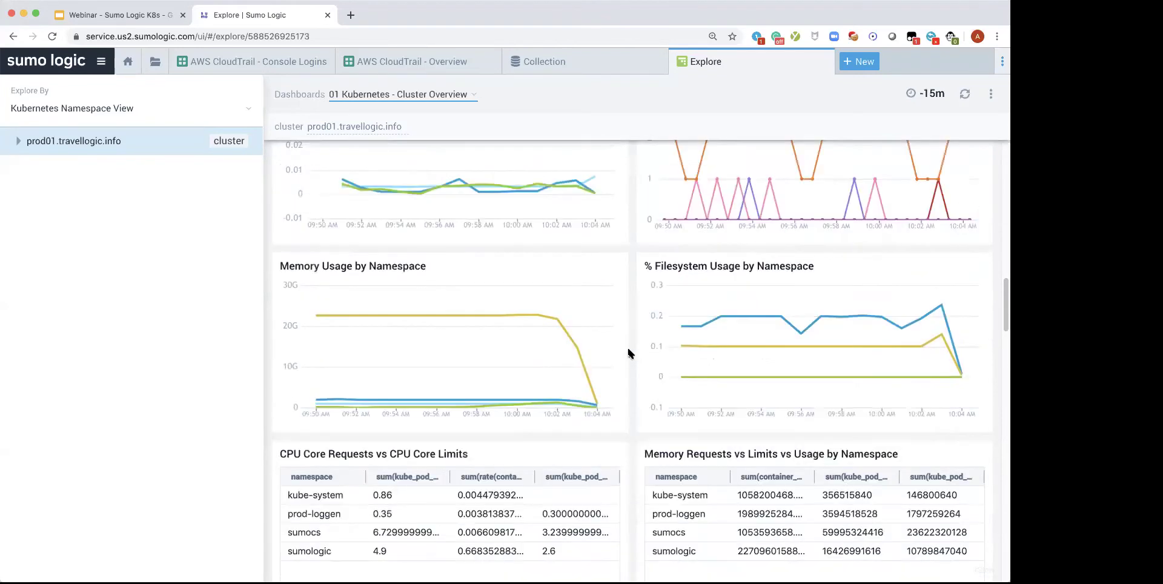
scroll(630, 349, "up", 1)
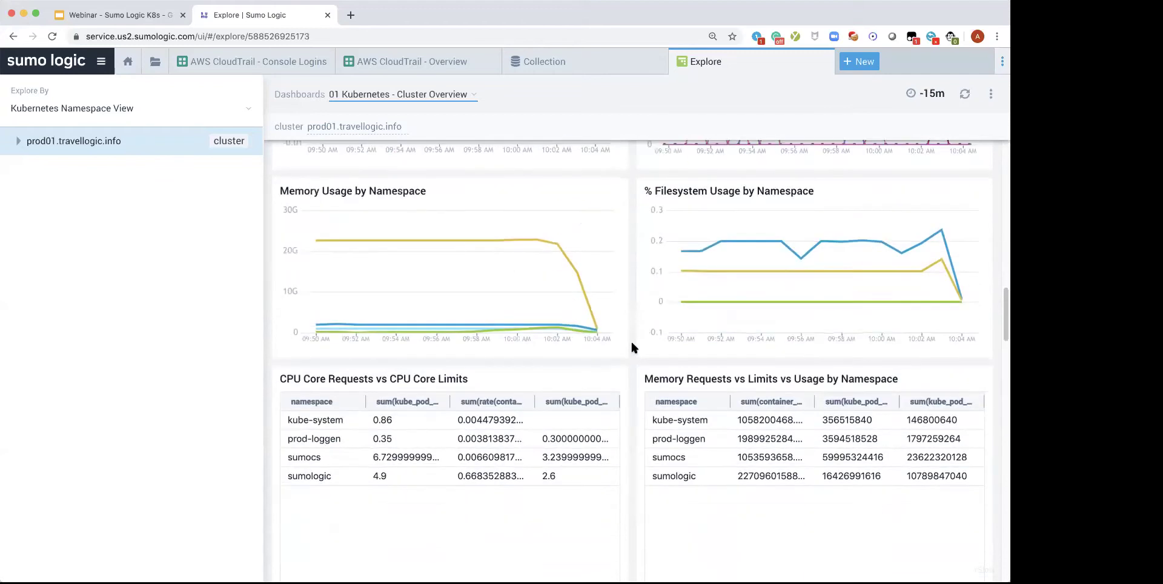
scroll(630, 345, "down", 4)
scroll(630, 344, "down", 1)
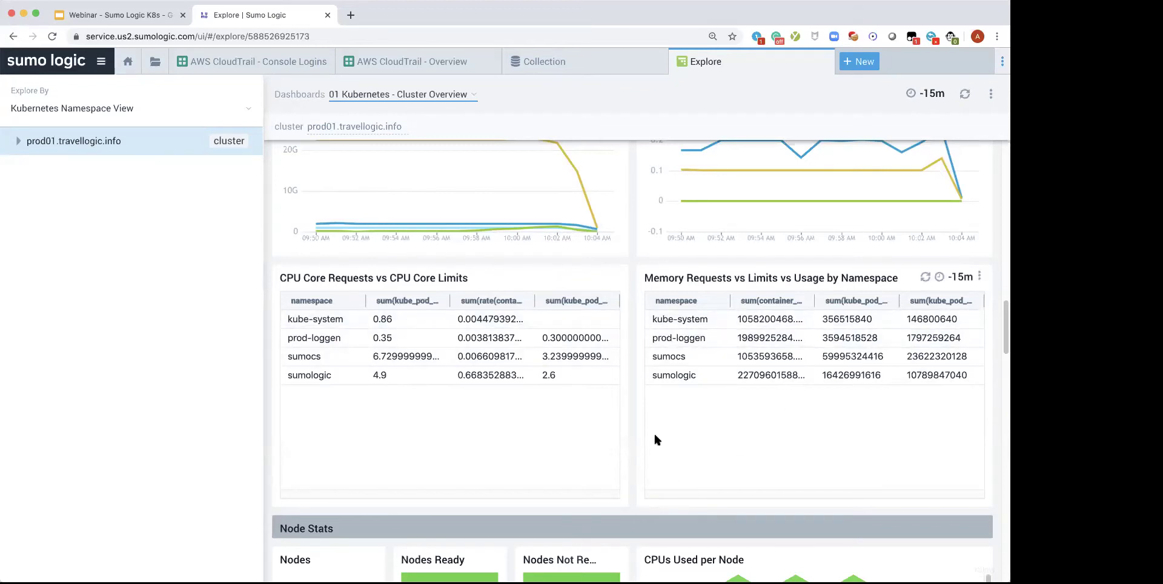
- Review the Node Stats and Pod Stats sections of the Cluster Overview dashboard, including the CPU and working memory limit-versus-usage charts
scroll(642, 437, "down", 5)
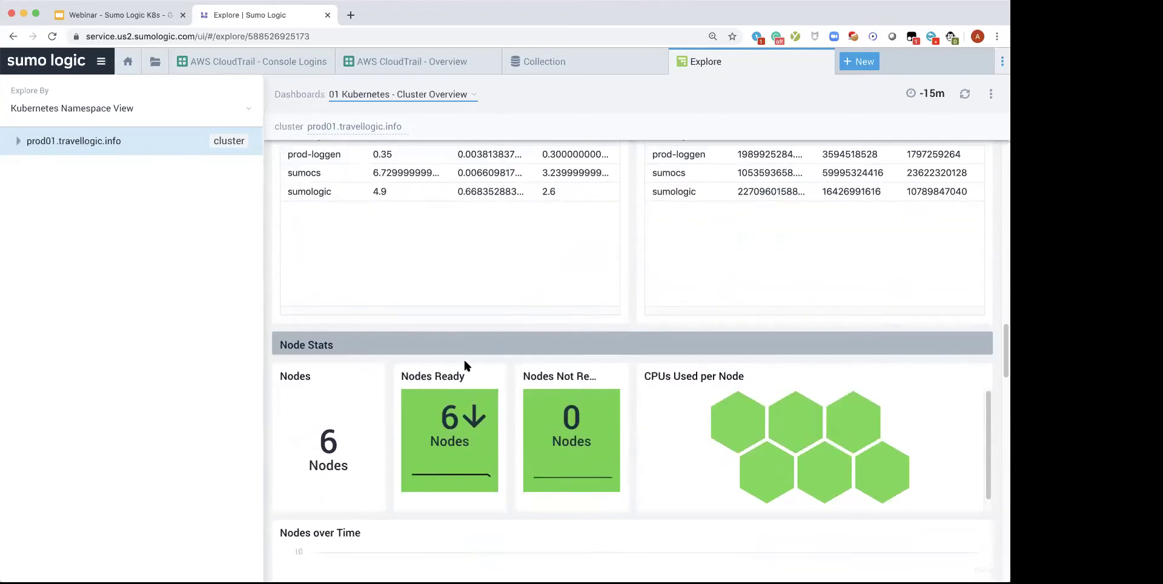
scroll(656, 372, "down", 3)
scroll(646, 510, "down", 6)
scroll(646, 510, "down", 15)
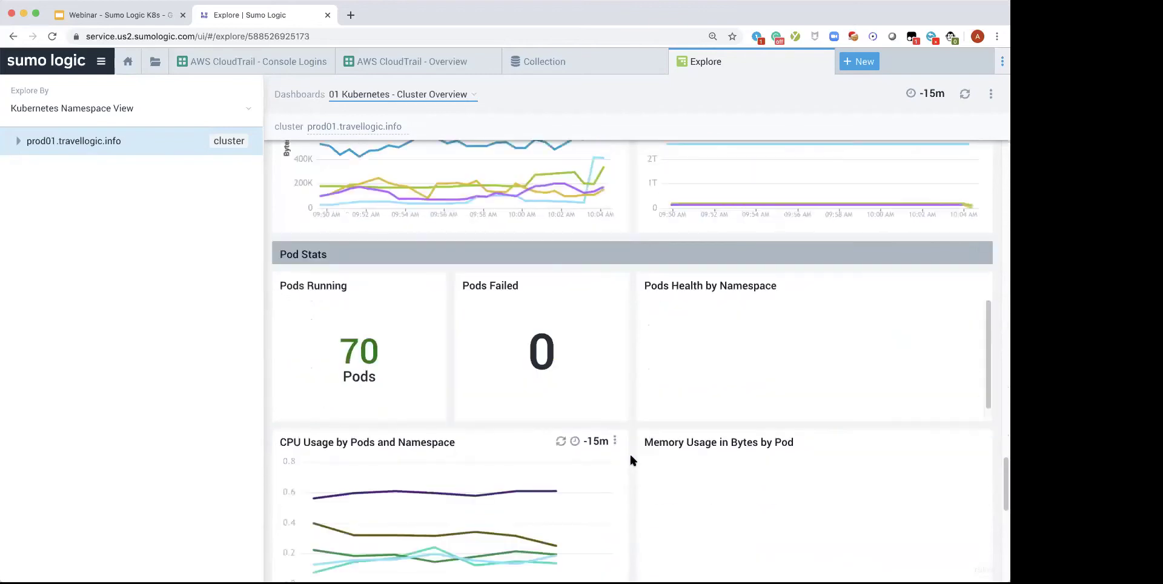
scroll(599, 266, "down", 5)
scroll(613, 324, "down", 5)
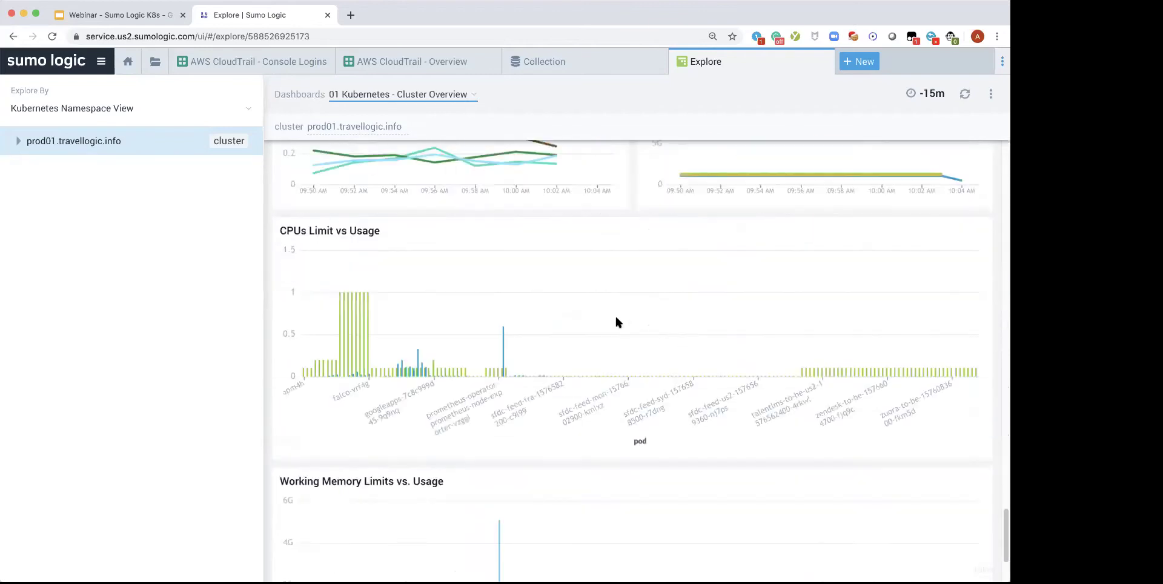
scroll(615, 321, "down", 2)
scroll(370, 229, "up", 1)
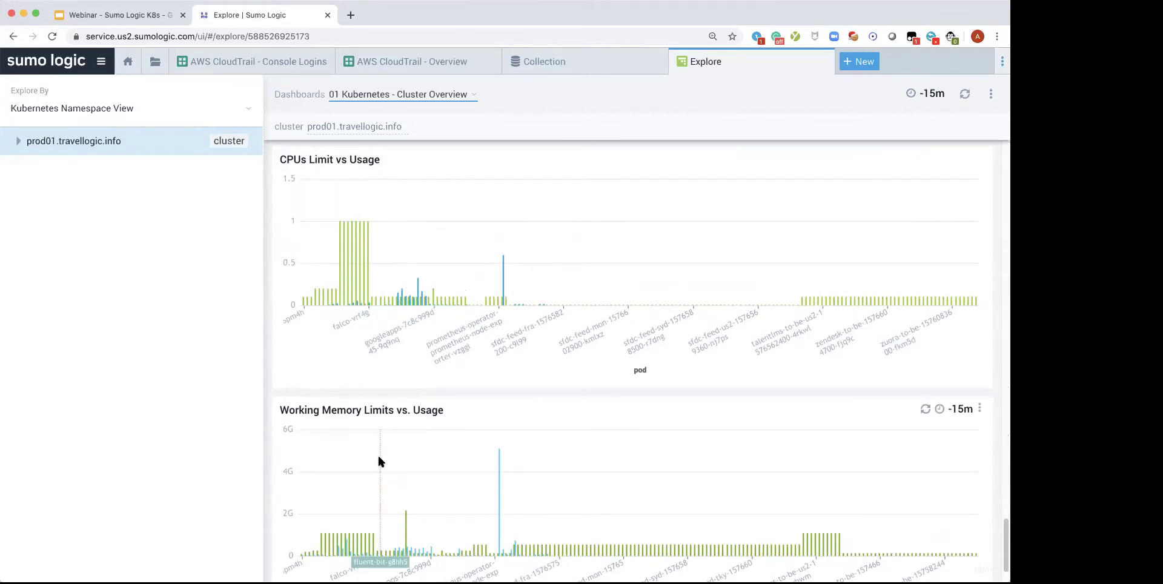
scroll(547, 293, "up", 5)
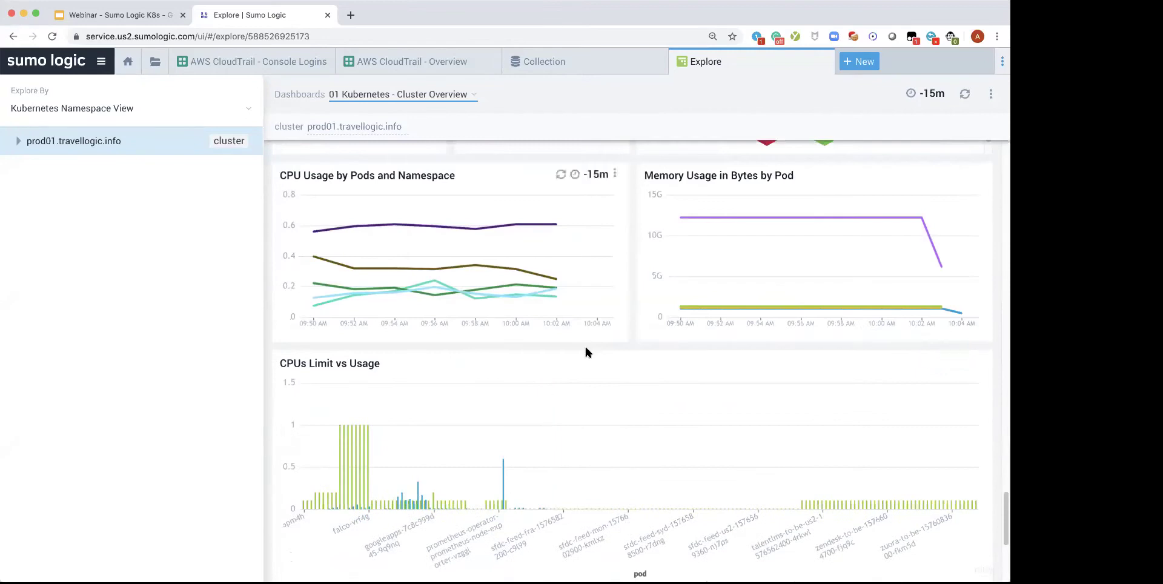
scroll(597, 355, "down", 6)
- Return to the Cluster Stats section and examine errors by namespace, triggered security rules and the running pods in prod-loggen
scroll(528, 390, "up", 20)
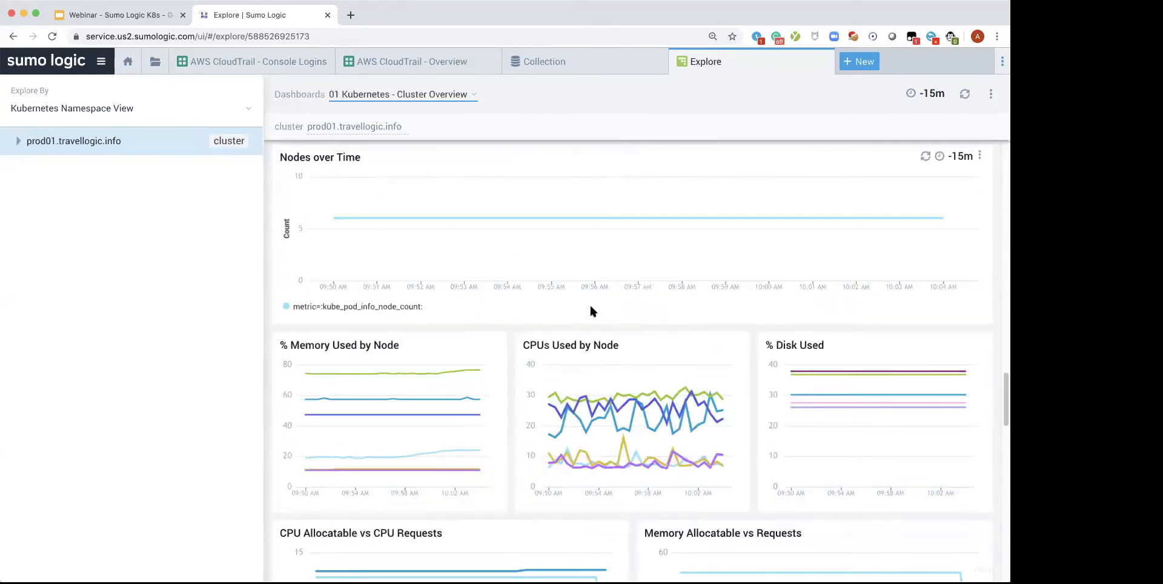
scroll(591, 310, "up", 15)
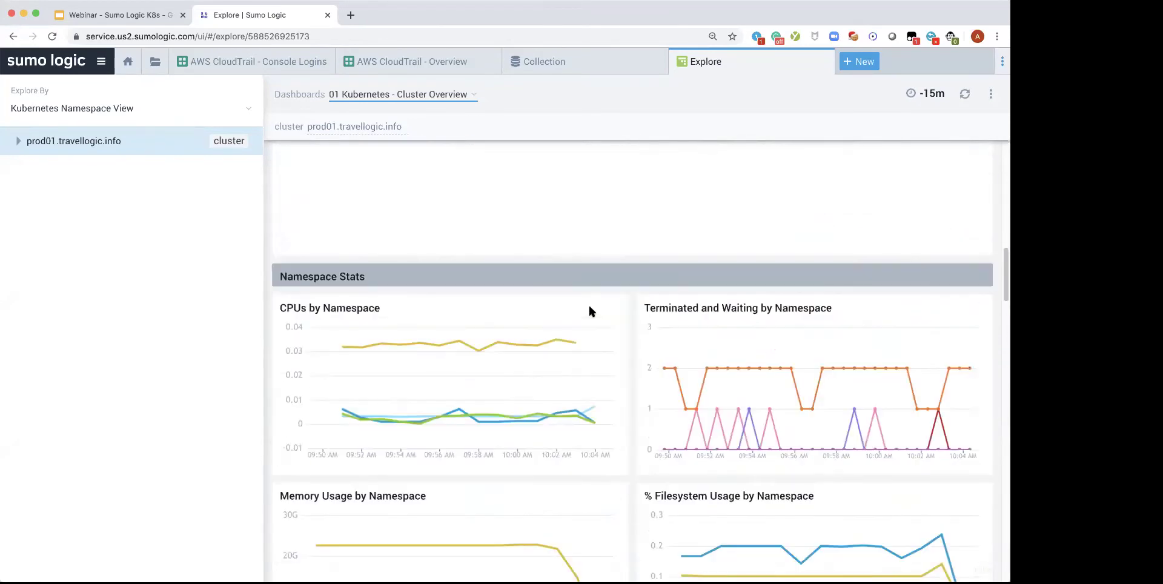
scroll(590, 311, "up", 10)
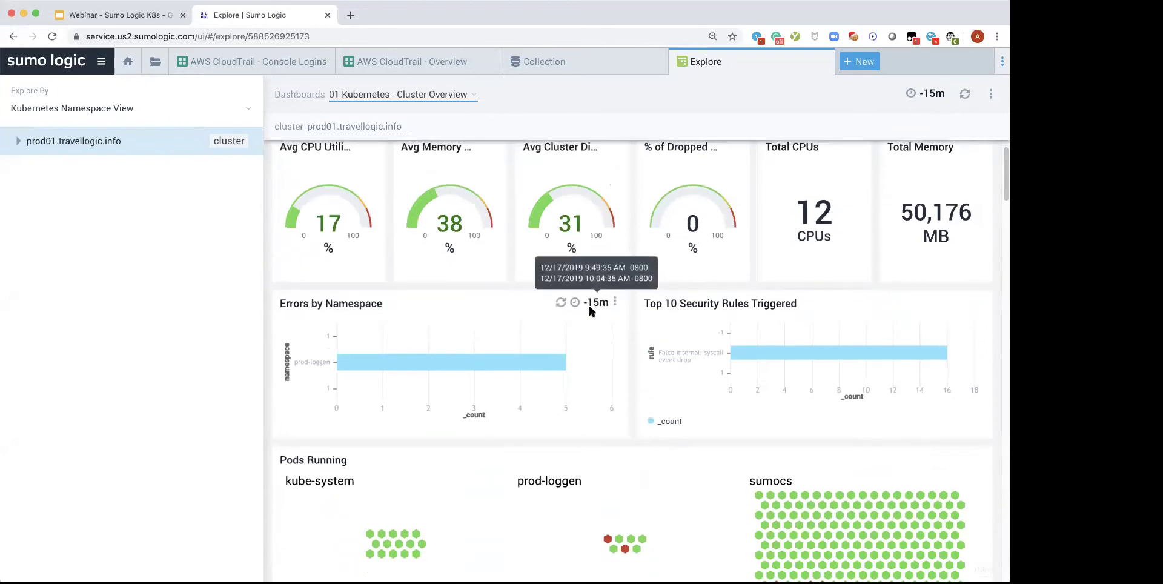
scroll(589, 309, "down", 3)
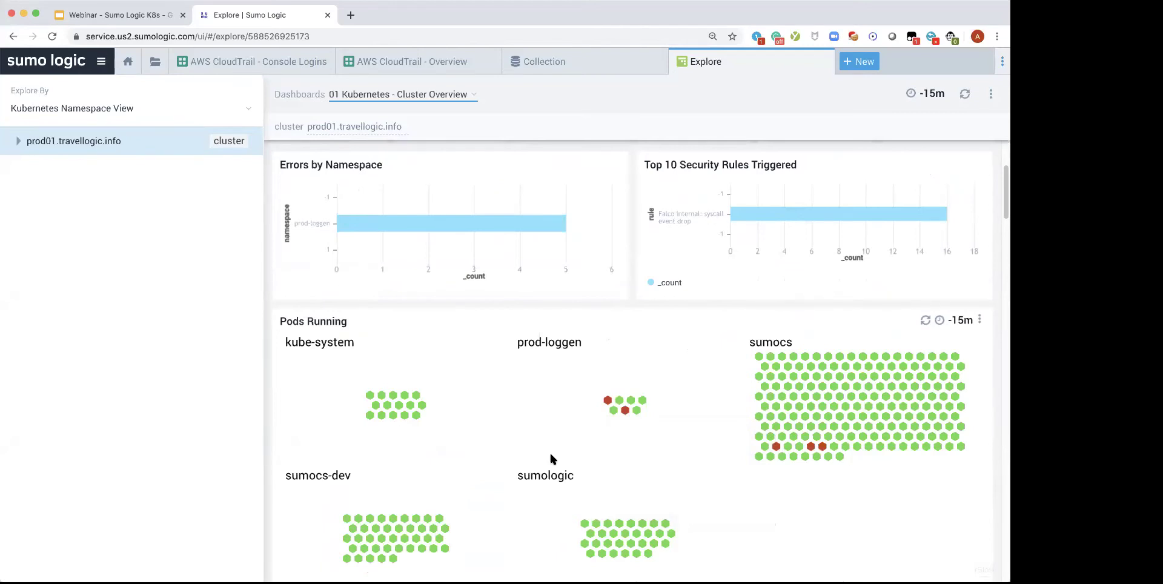
scroll(519, 461, "down", 1)
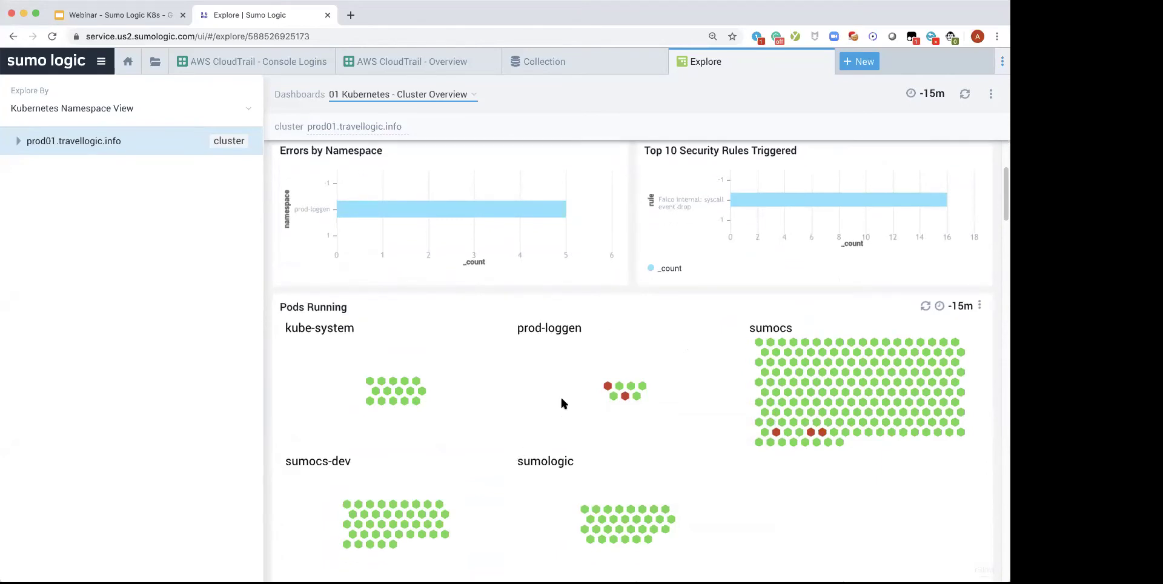
mouse_move(608, 388)
- Expand the prod01.travellogic.info cluster, check a prod-loggen pod in the Pods Running panel, and open the prod-loggen namespace
left_click(19, 143)
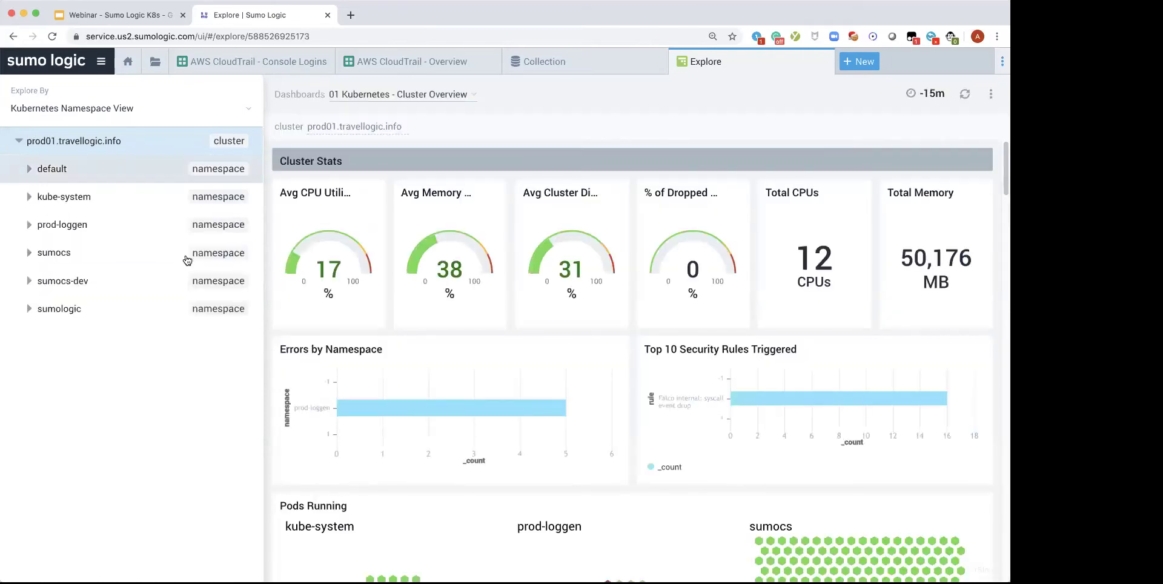
scroll(582, 455, "down", 3)
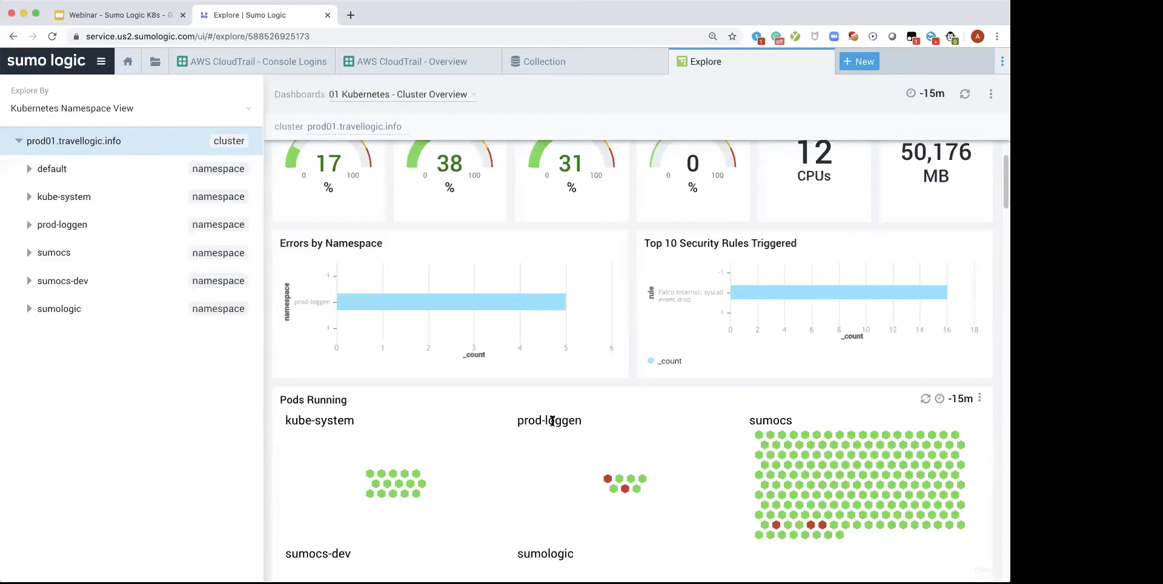
mouse_move(613, 486)
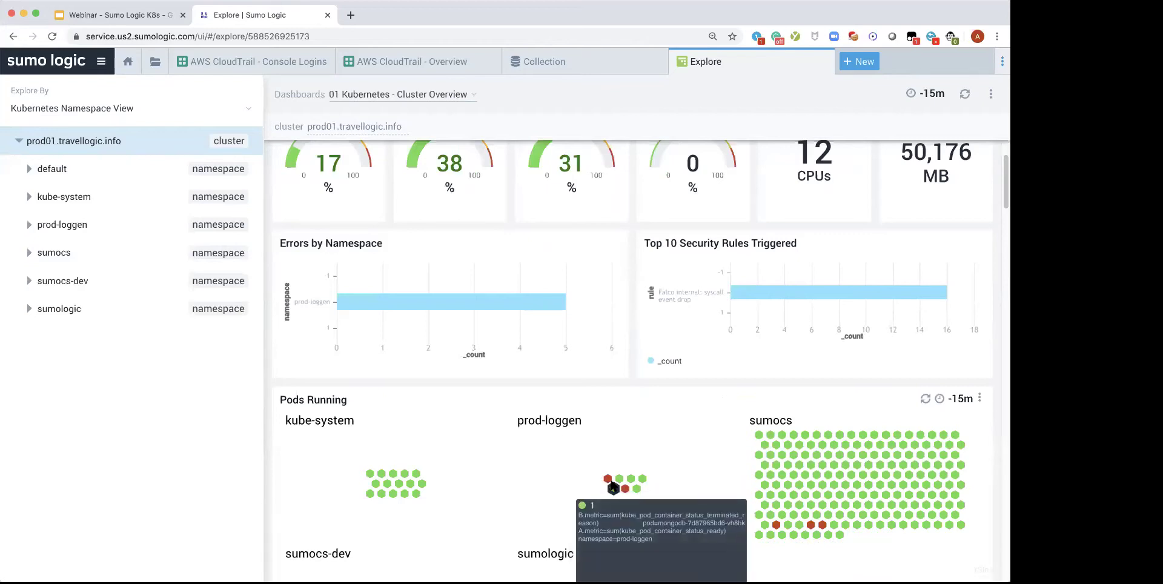
left_click(27, 227)
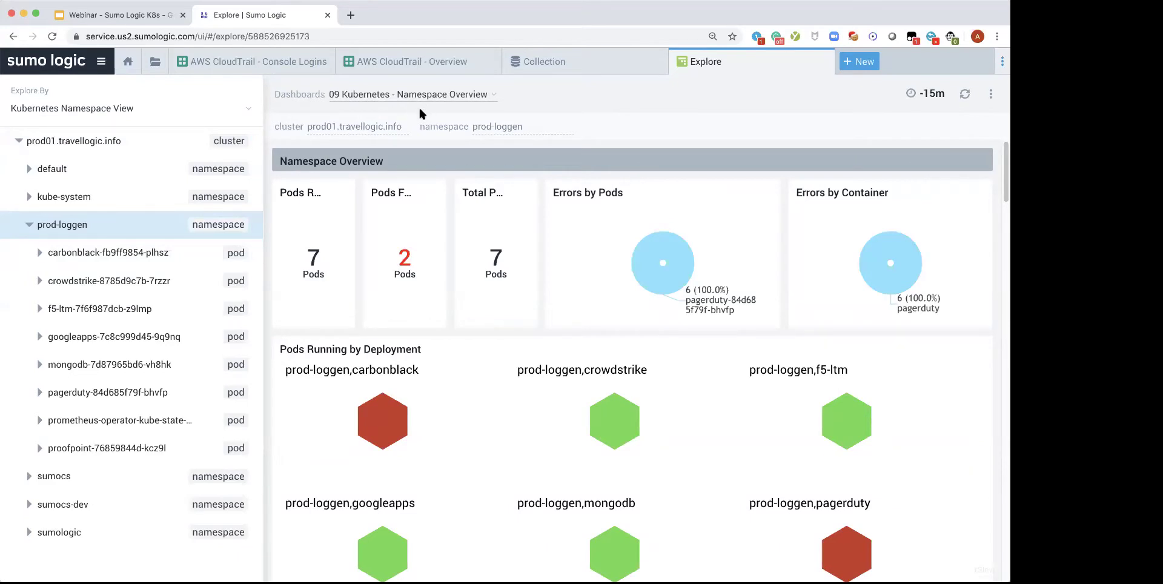
- Examine the Pods Running by Deployment panel for prod-loggen and show the details of the carbonblack deployment's pod
scroll(504, 328, "down", 2)
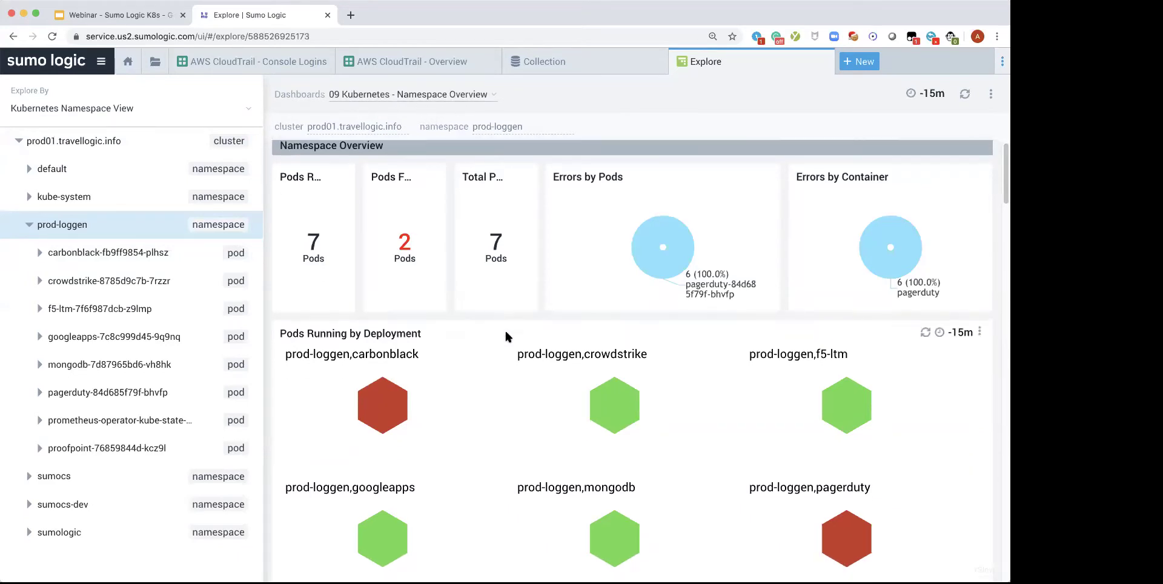
scroll(682, 303, "down", 3)
mouse_move(387, 292)
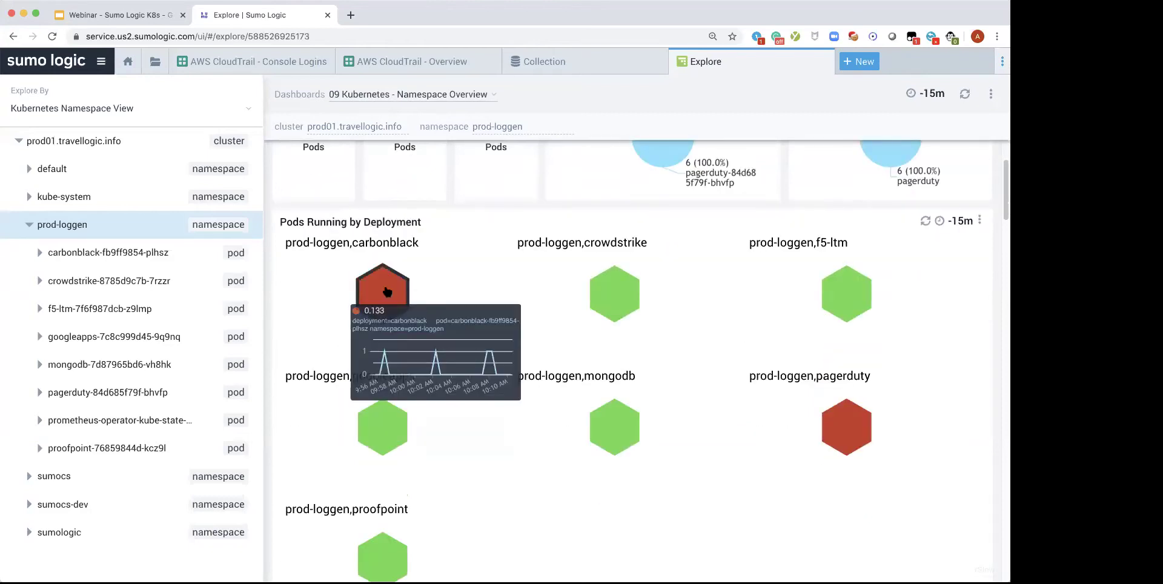
double_click(376, 244)
mouse_move(374, 295)
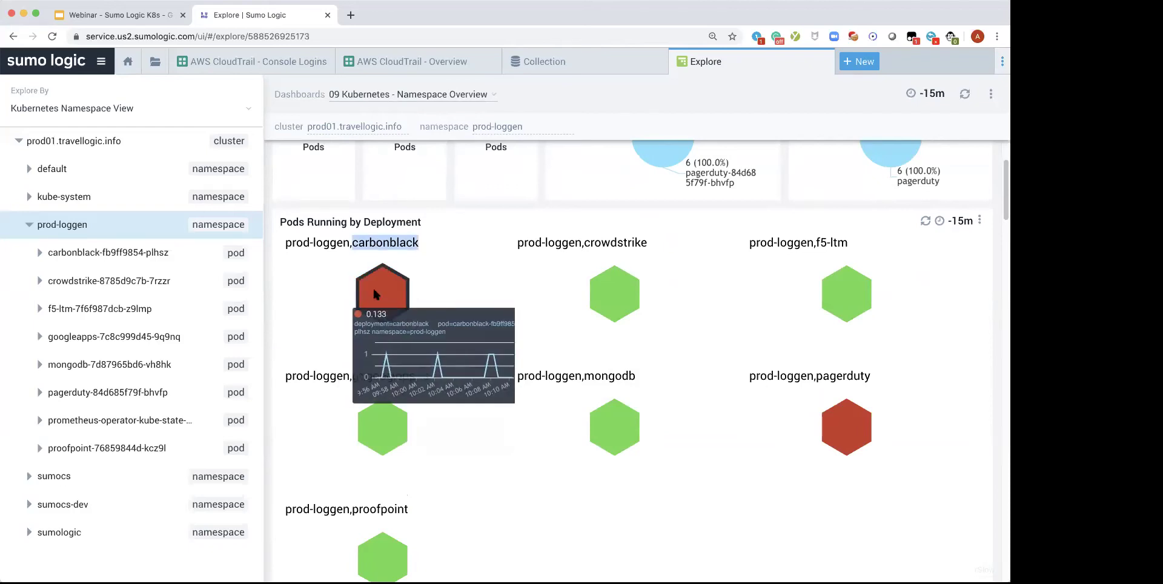
- Review the prod-loggen pod CPU and memory limit charts, usage tables and the CPU and Memory Usage section
scroll(493, 328, "down", 10)
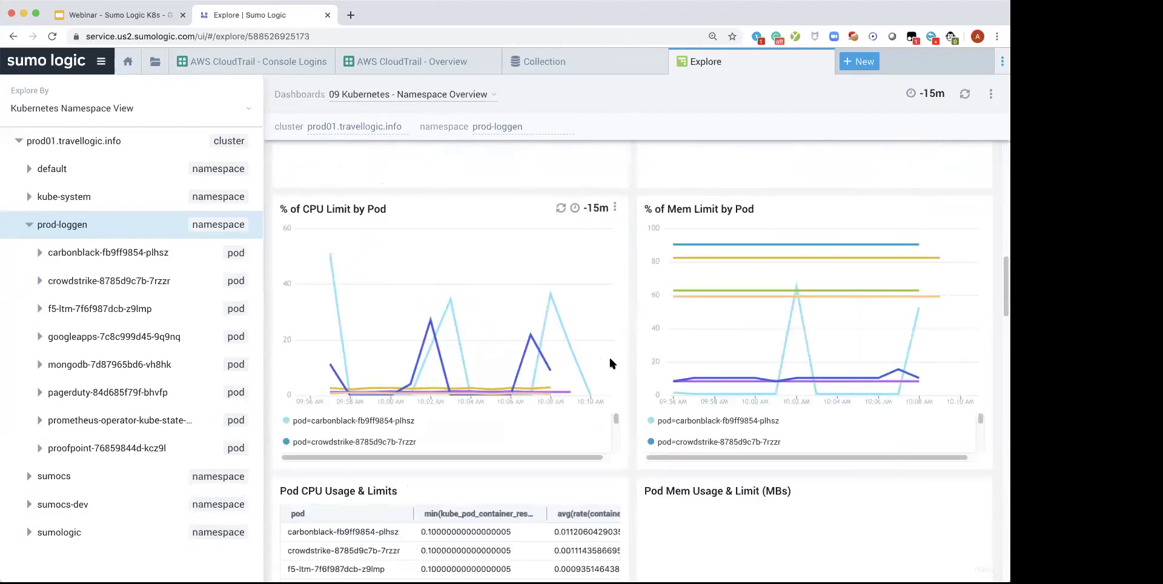
scroll(609, 357, "down", 8)
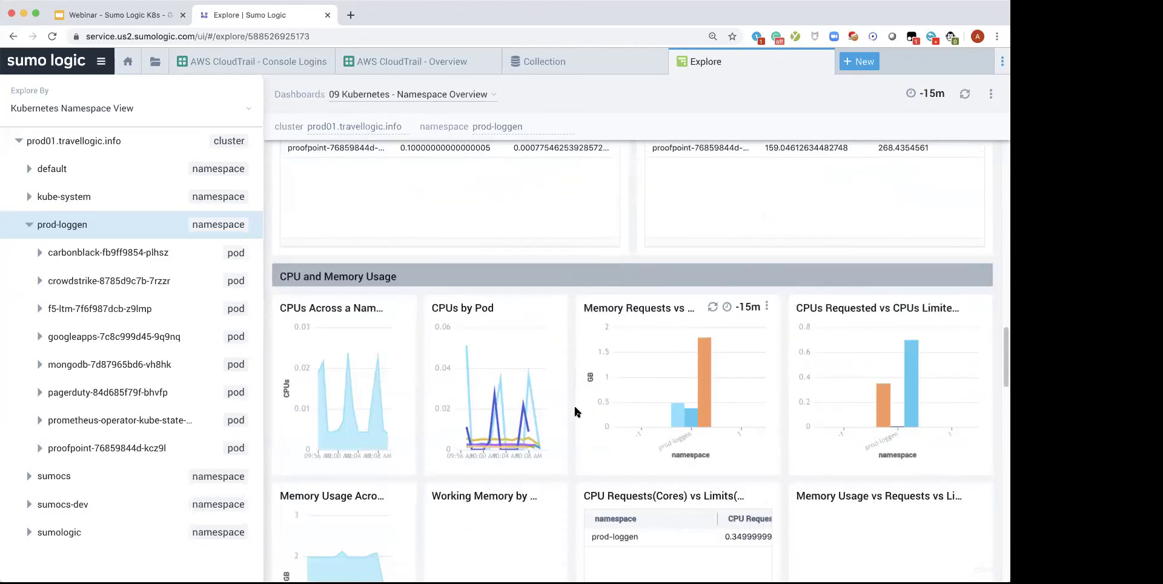
scroll(573, 403, "down", 5)
scroll(611, 402, "up", 8)
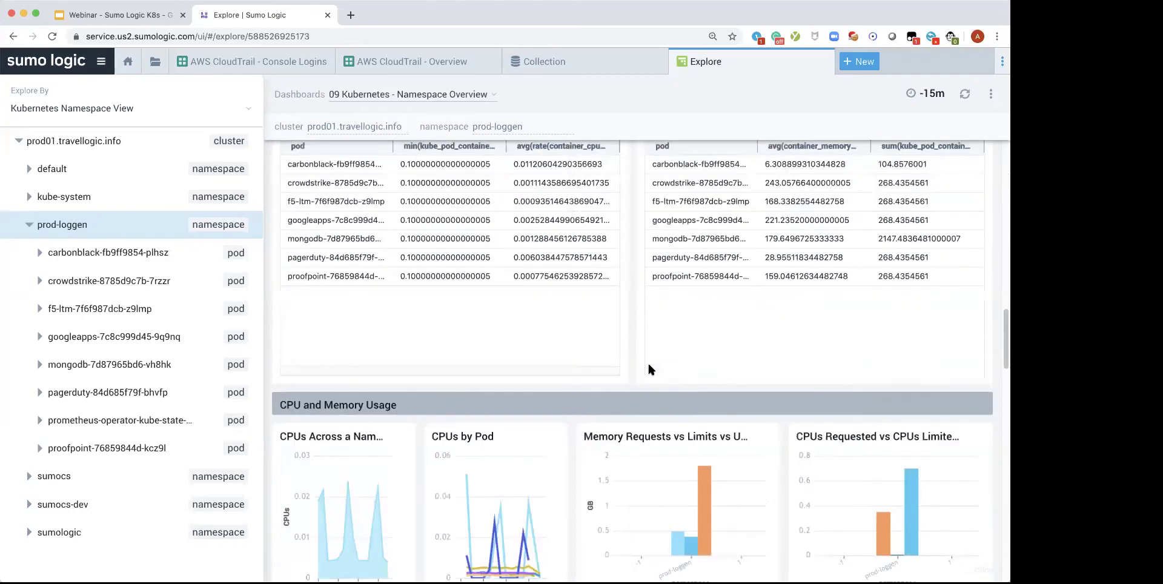
scroll(648, 367, "up", 15)
scroll(648, 361, "up", 5)
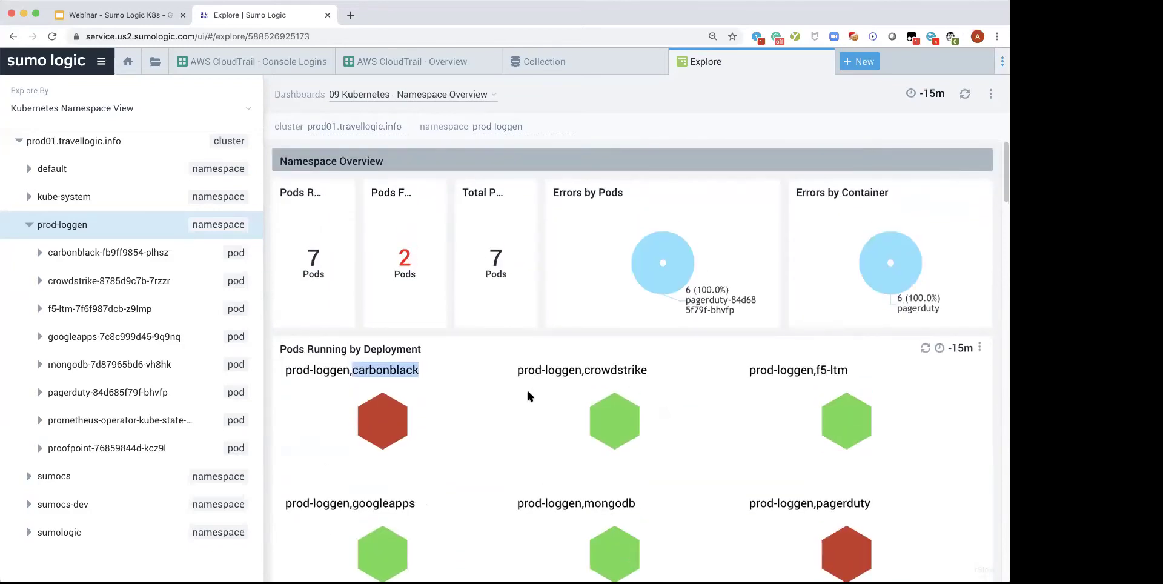
- Open the carbonblack-fb9ff9854-plhsz pod in prod-loggen and narrow the Explore tree to give its dashboard more room
mouse_move(399, 420)
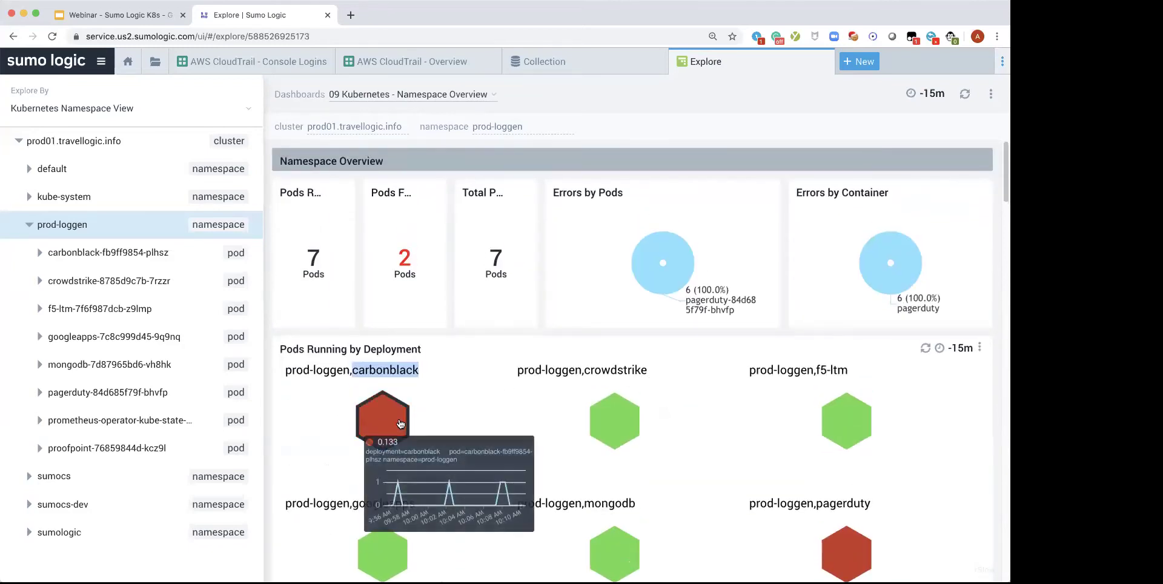
left_click(155, 250)
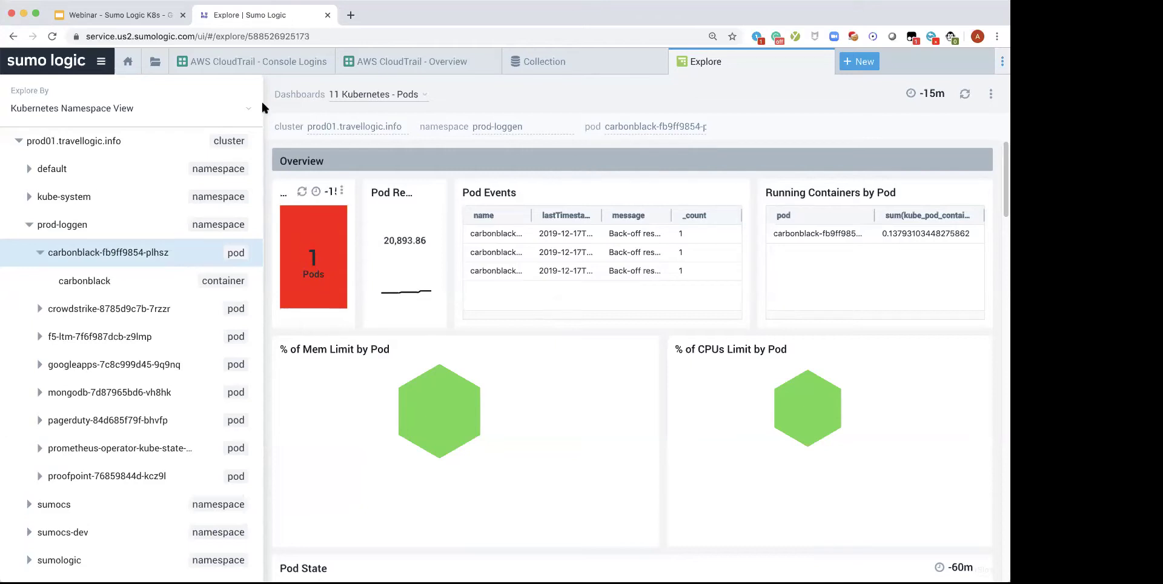
left_click_drag(262, 85, 203, 91)
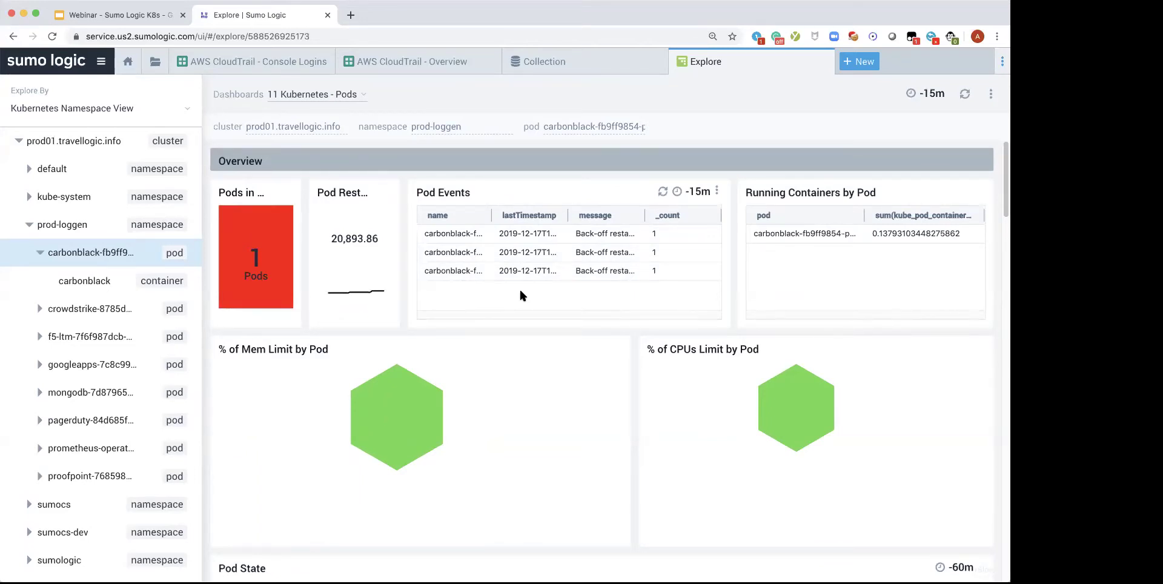
- Examine the carbonblack pod's memory and CPU limit panels, the waiting reason in its Pod State chart, and its Resource Utilization section
scroll(520, 289, "down", 3)
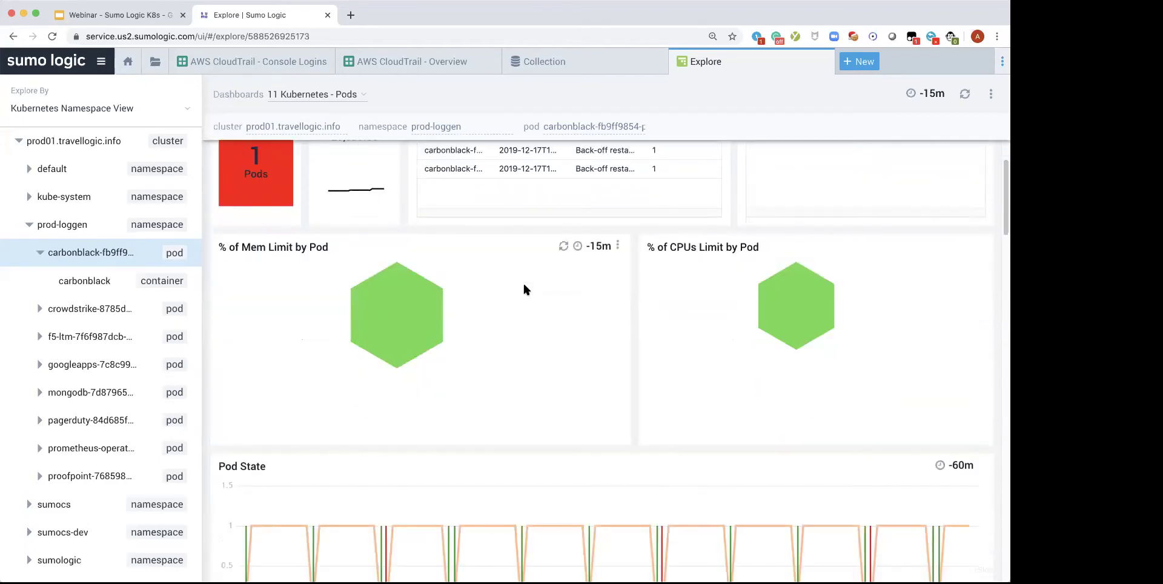
scroll(525, 289, "down", 3)
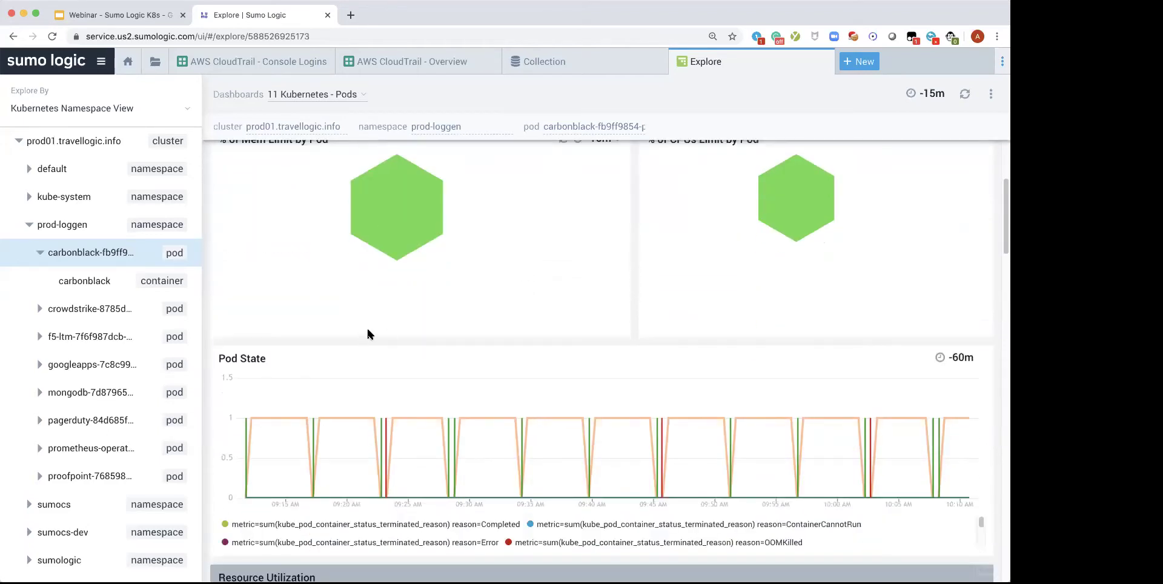
mouse_move(290, 405)
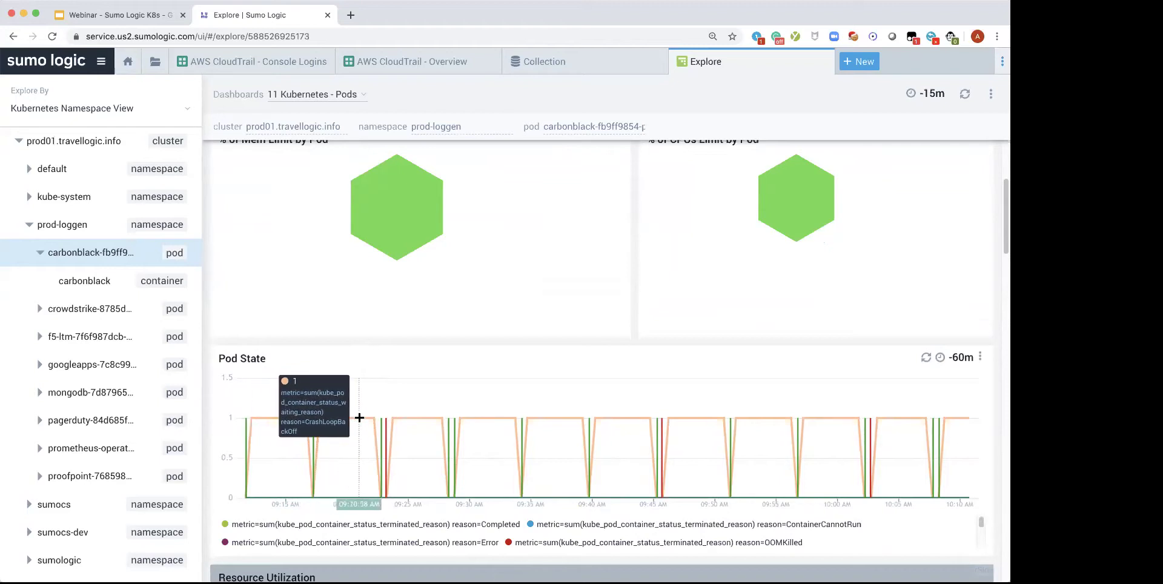
scroll(452, 368, "down", 1)
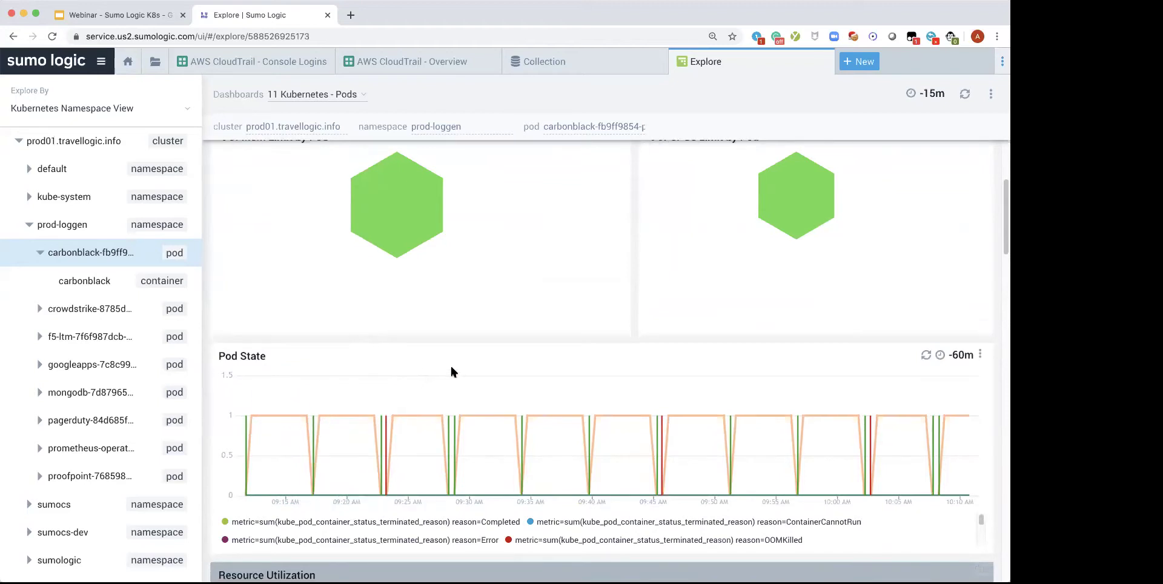
scroll(451, 370, "down", 5)
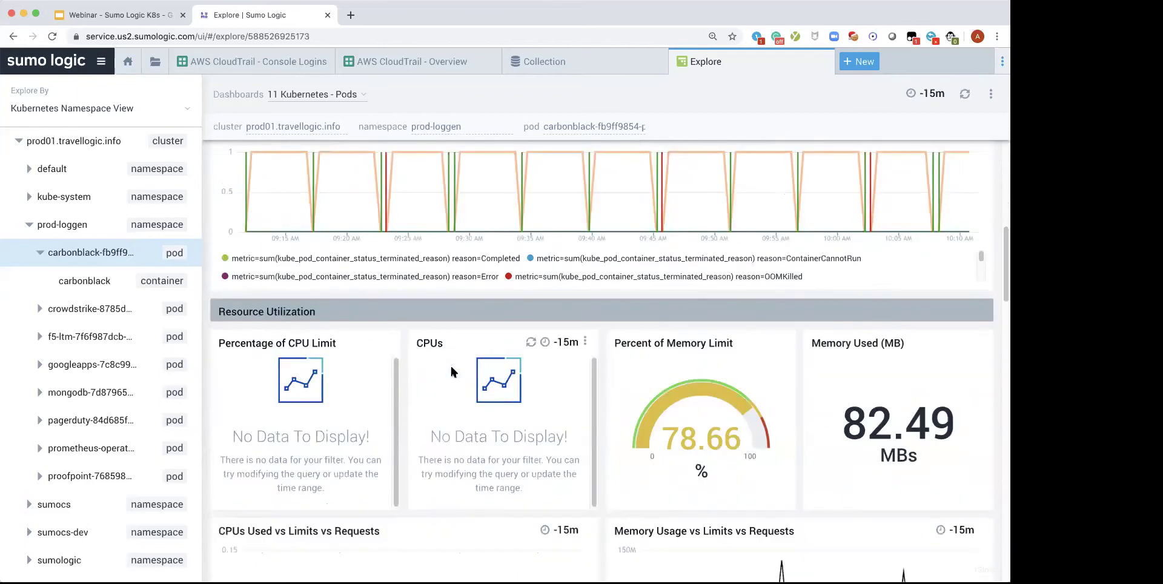
scroll(451, 371, "down", 4)
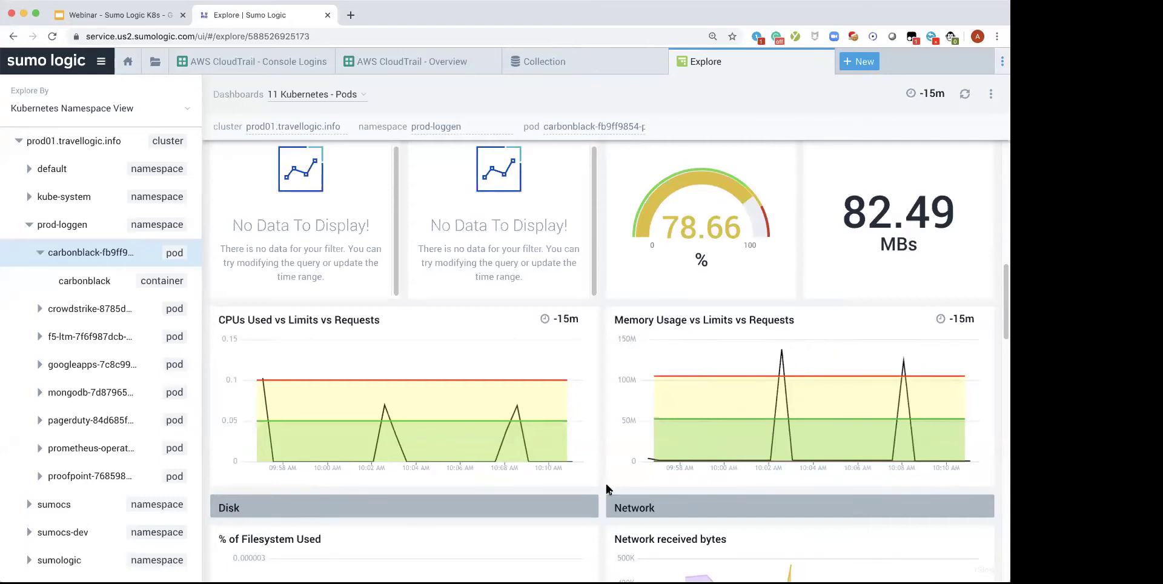
- Examine the carbonblack pod's resource, disk and network charts and the termination reason in the Terminated Containers by Reason chart
scroll(600, 451, "down", 2)
scroll(599, 451, "down", 12)
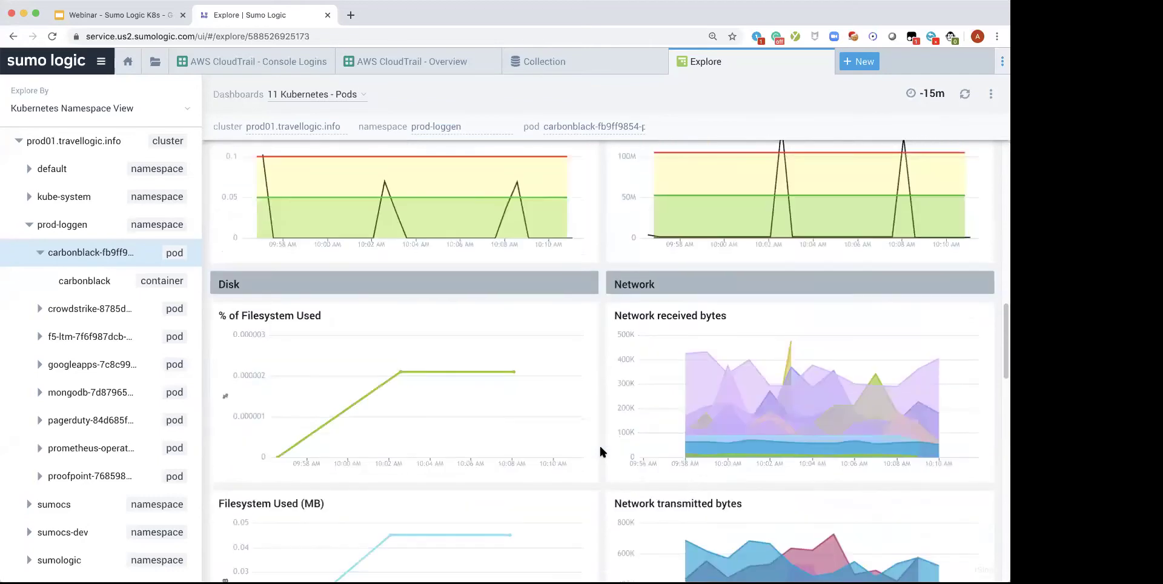
scroll(600, 452, "down", 5)
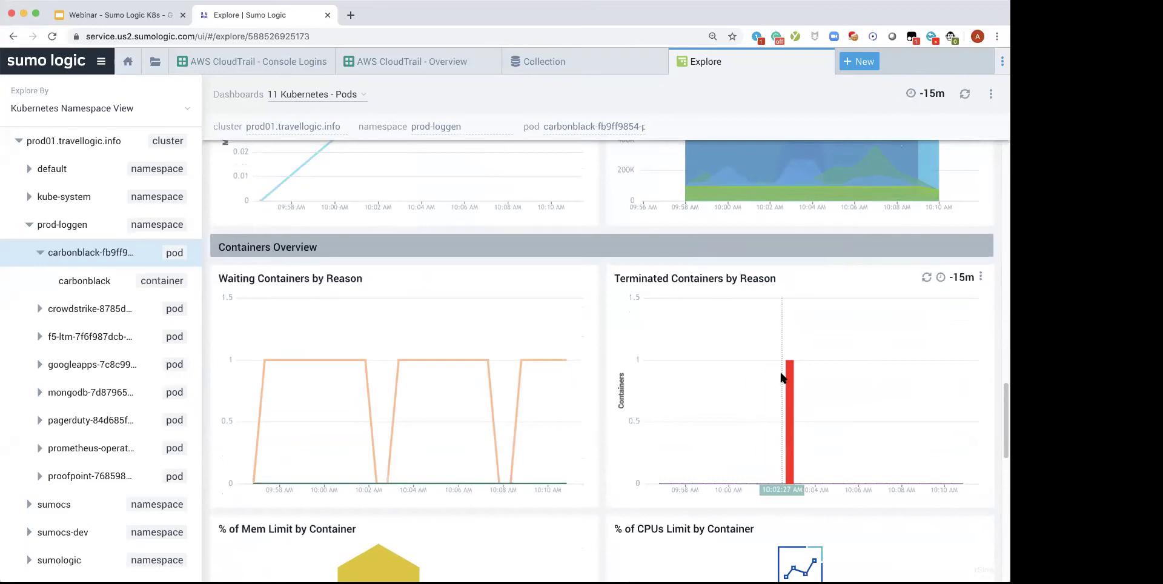
mouse_move(784, 376)
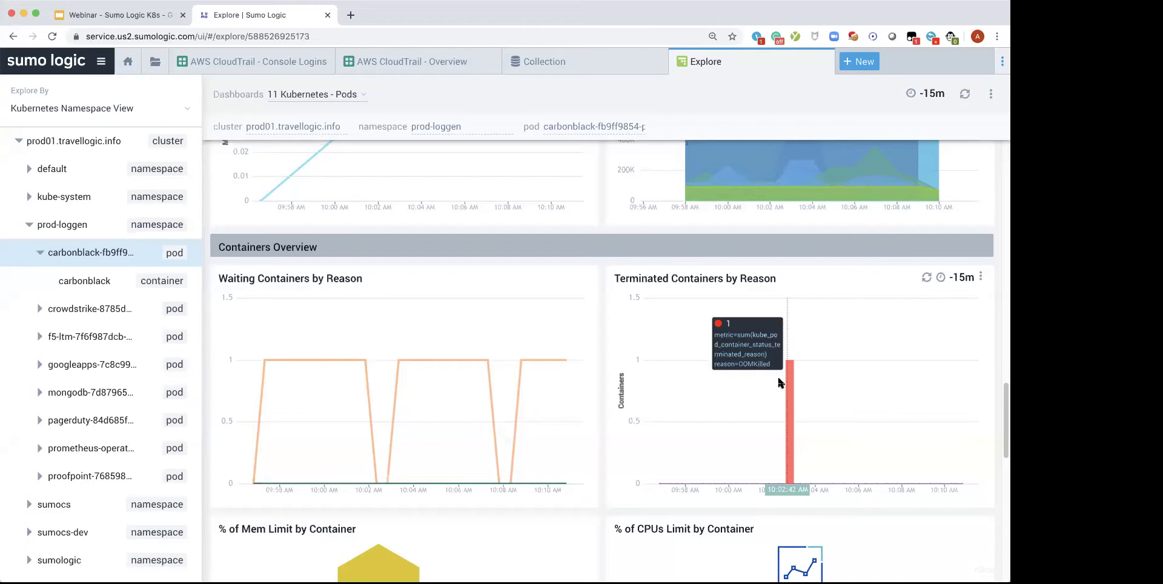
- Retrace the drill-down from the cluster overview's Pods Running panel to the carbonblack pod's Terminated Containers by Reason chart
left_click(133, 141)
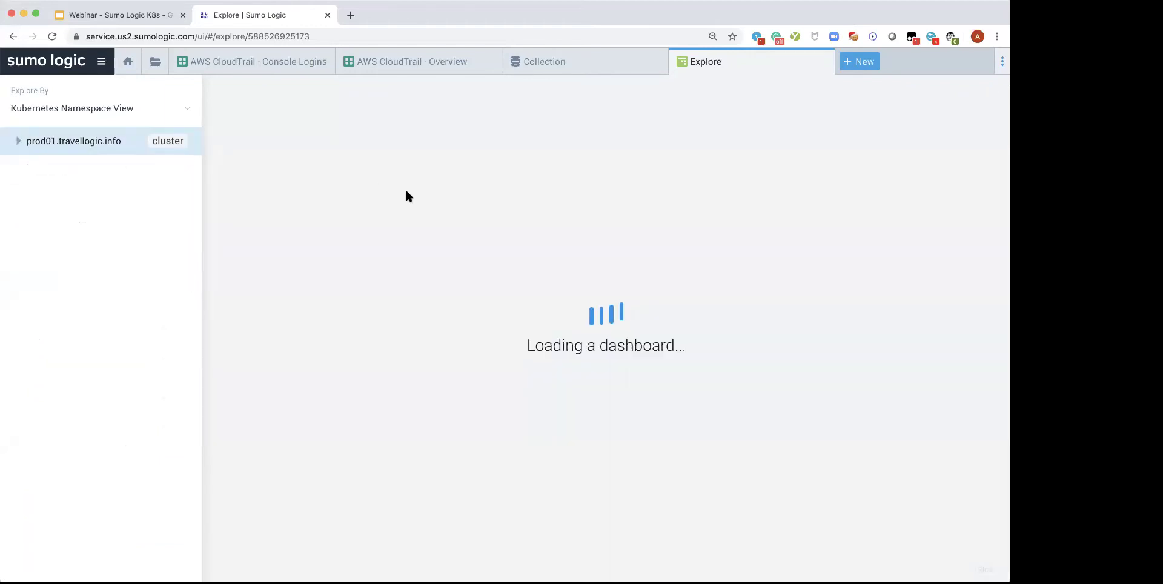
scroll(590, 294, "down", 5)
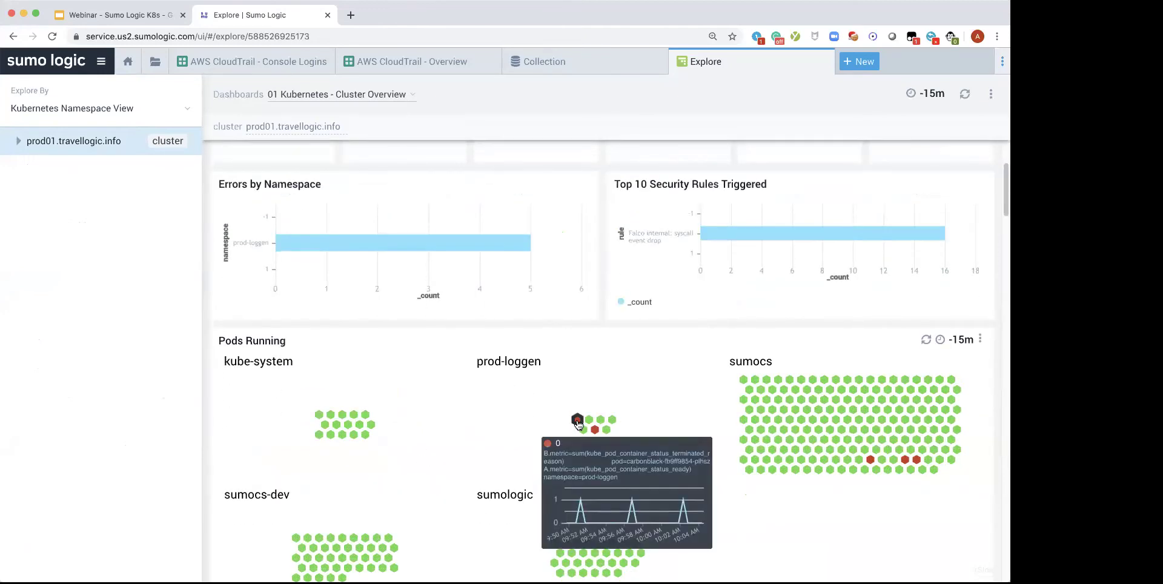
left_click(18, 141)
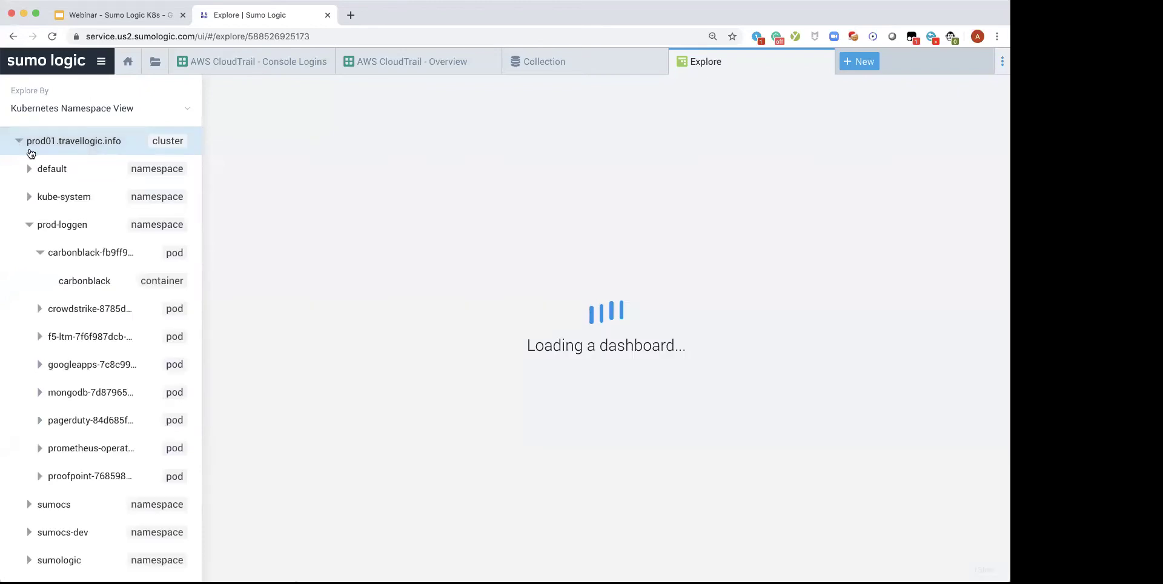
left_click(102, 255)
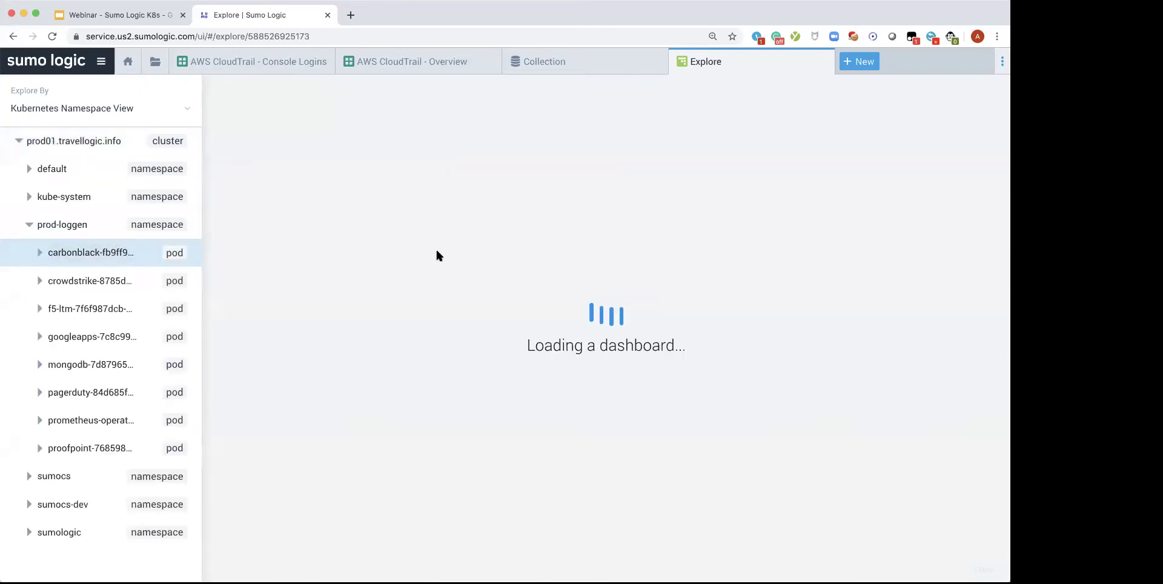
scroll(634, 359, "down", 5)
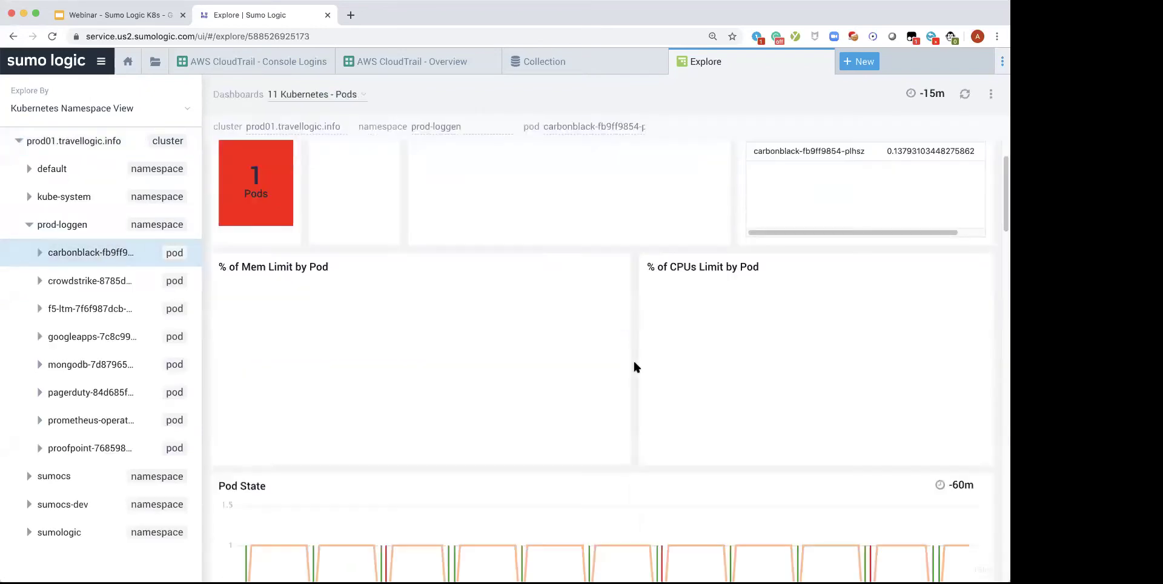
scroll(634, 363, "down", 15)
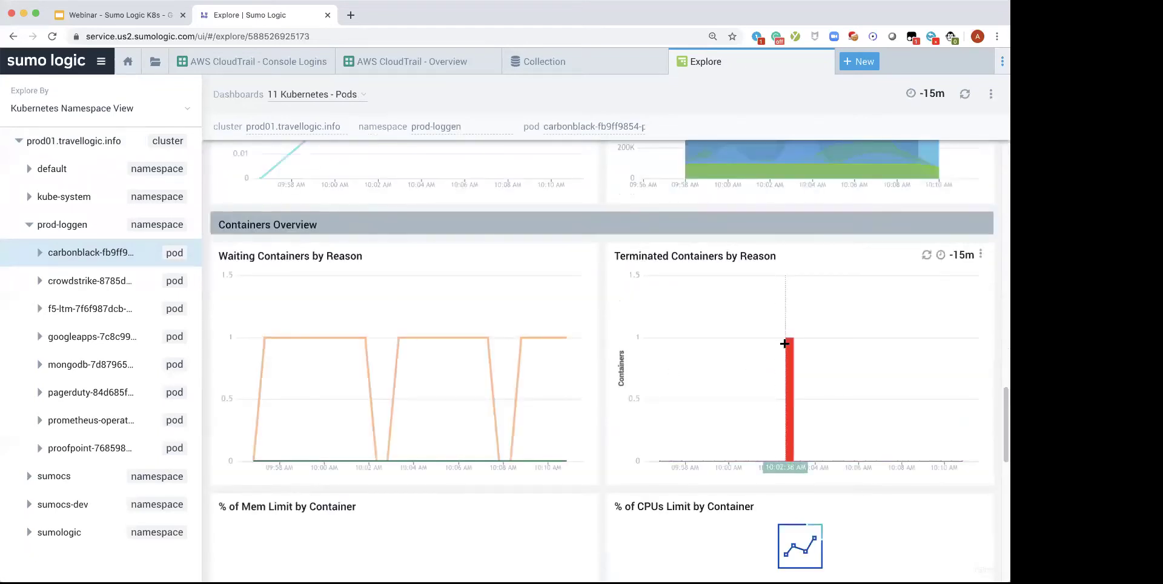
mouse_move(784, 344)
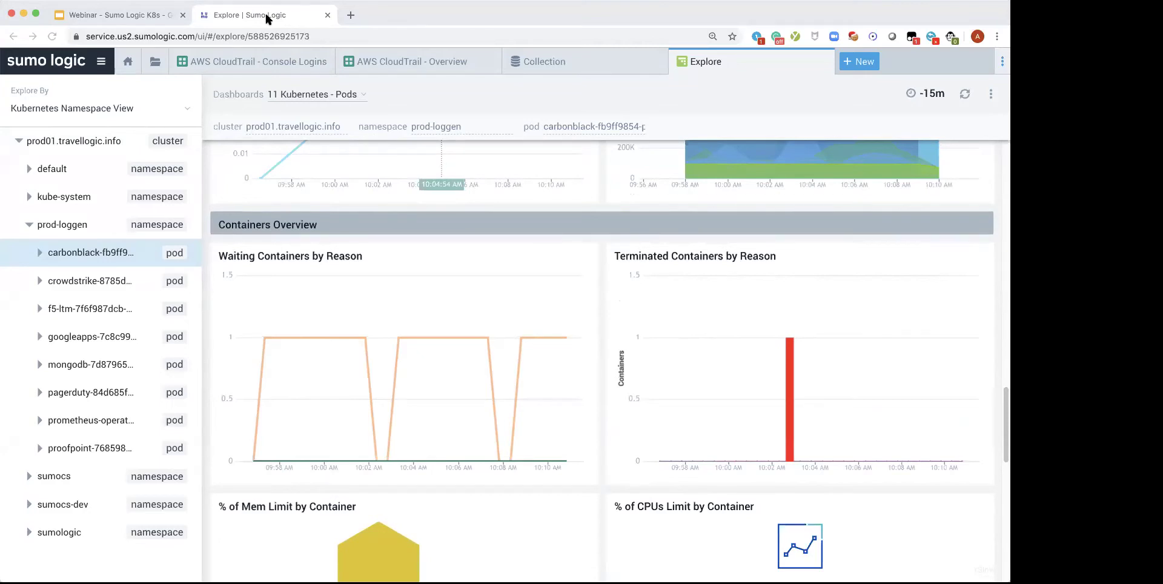
- Return to the prod01.travellogic.info cluster overview and review the matching collector and its sources in Collection
scroll(394, 239, "up", 20)
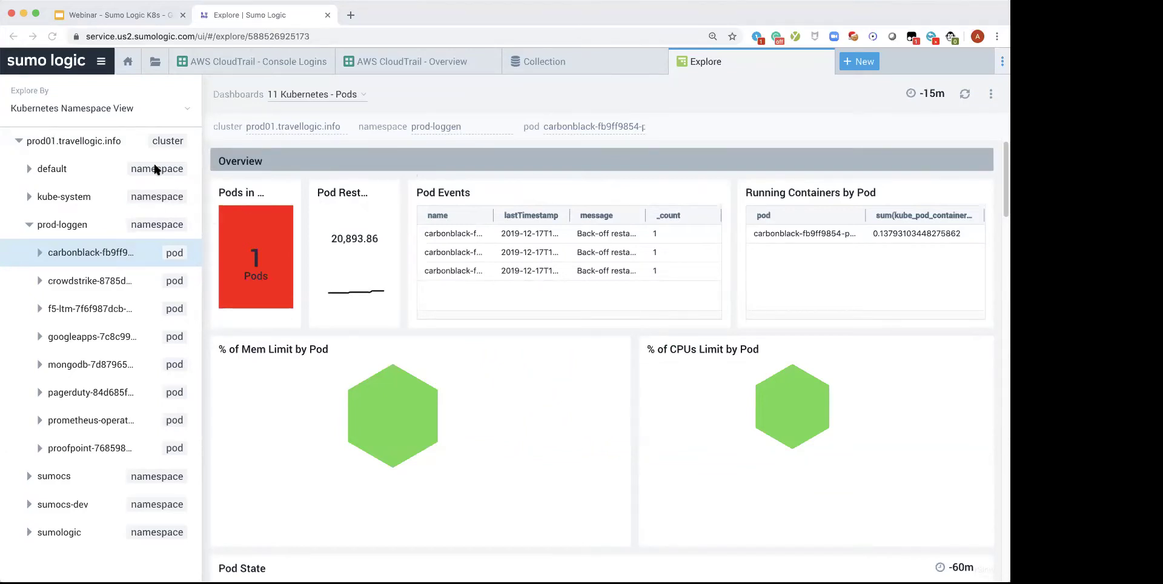
left_click(136, 144)
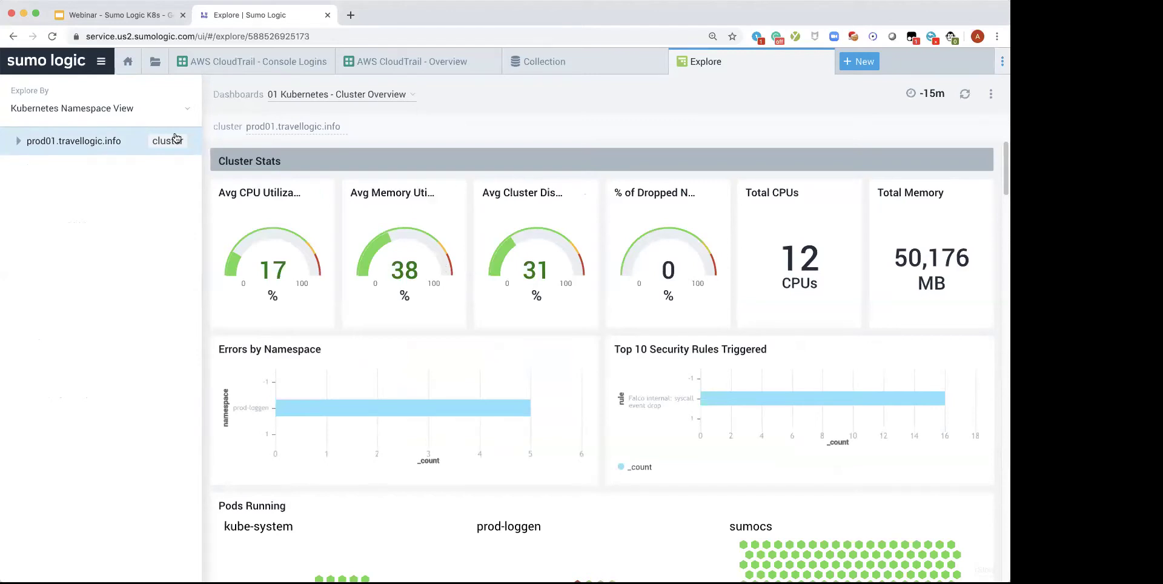
left_click(543, 63)
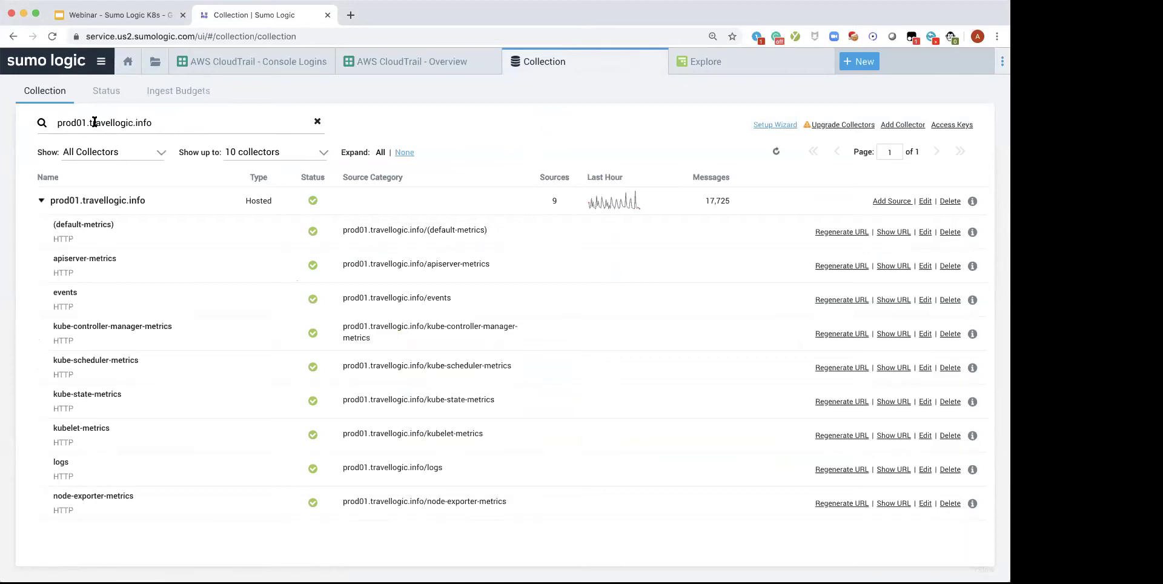
left_click(714, 61)
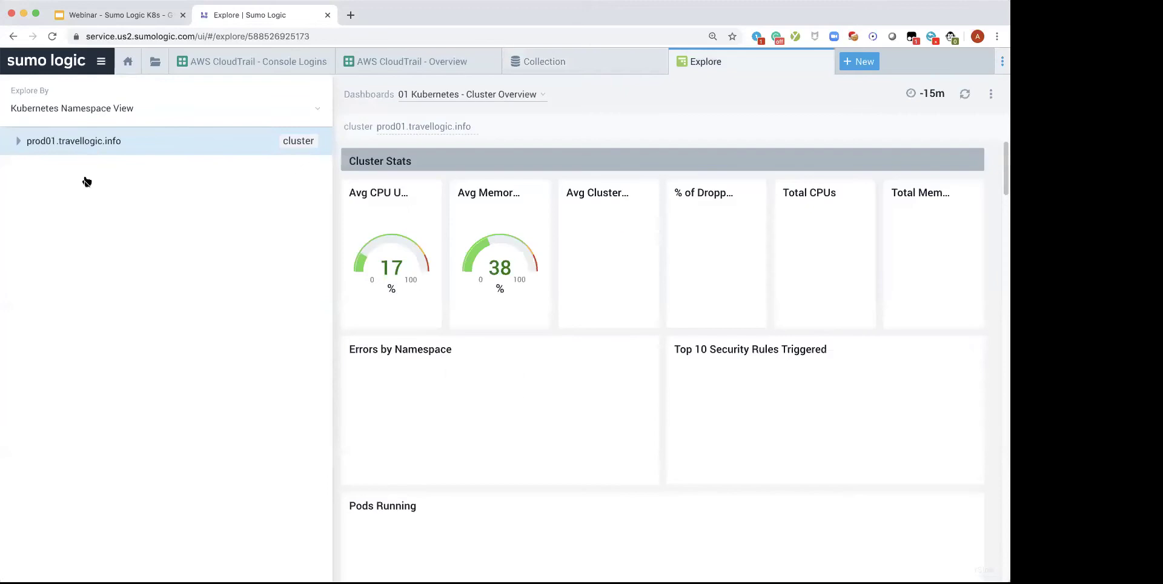
left_click(555, 56)
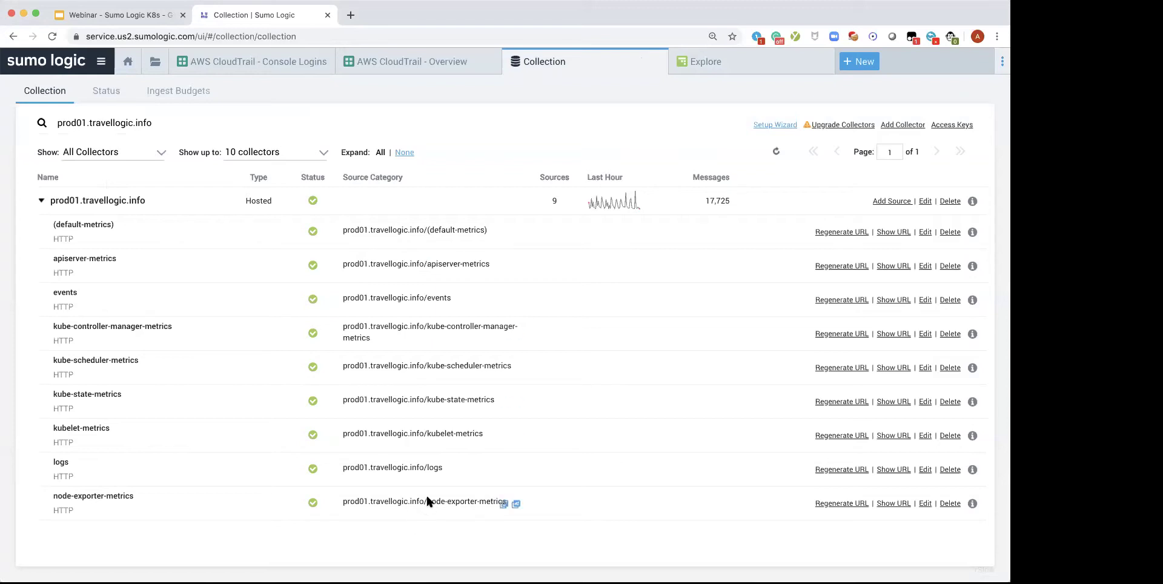
- Edit the prod01.travellogic.info collector and add the fields env = prod and team = devops
left_click(925, 201)
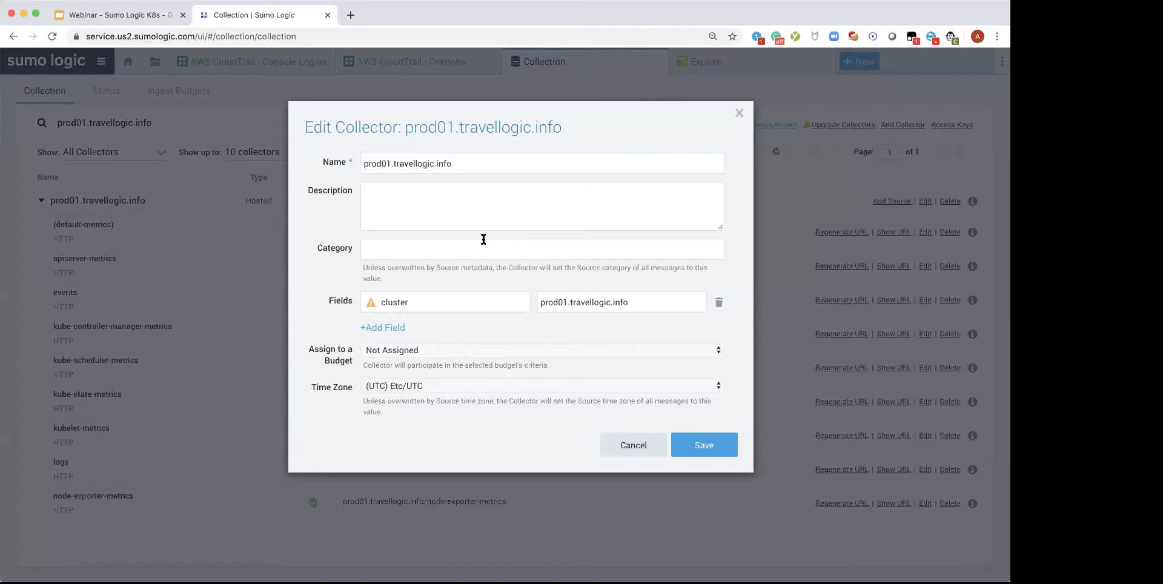
left_click(396, 327)
type("env")
key("Tab")
type("prod")
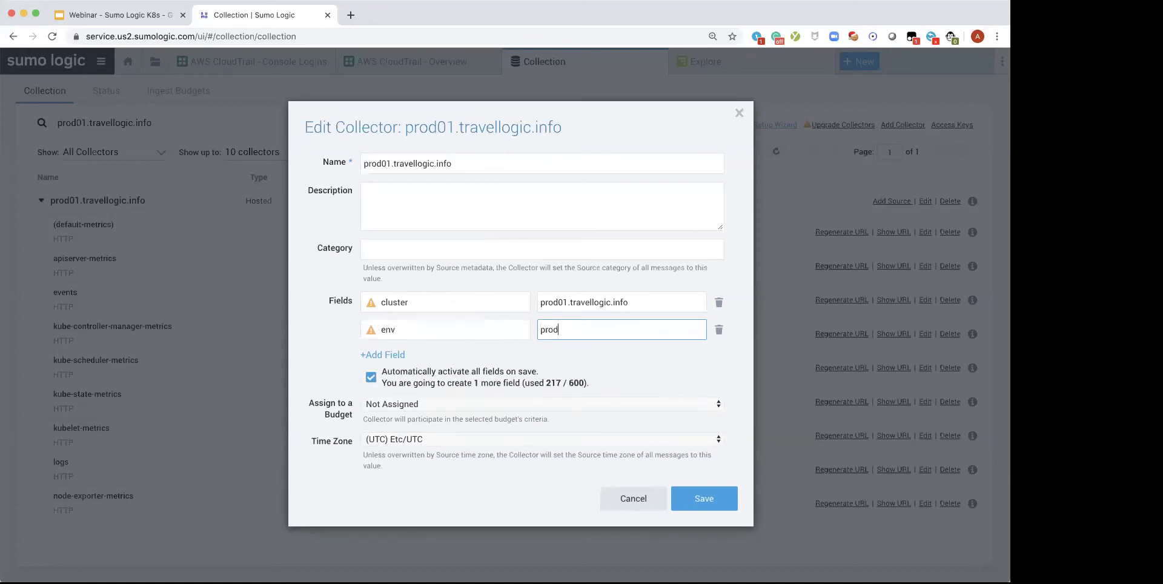
left_click(384, 353)
type("team")
key("Tab")
type("devops")
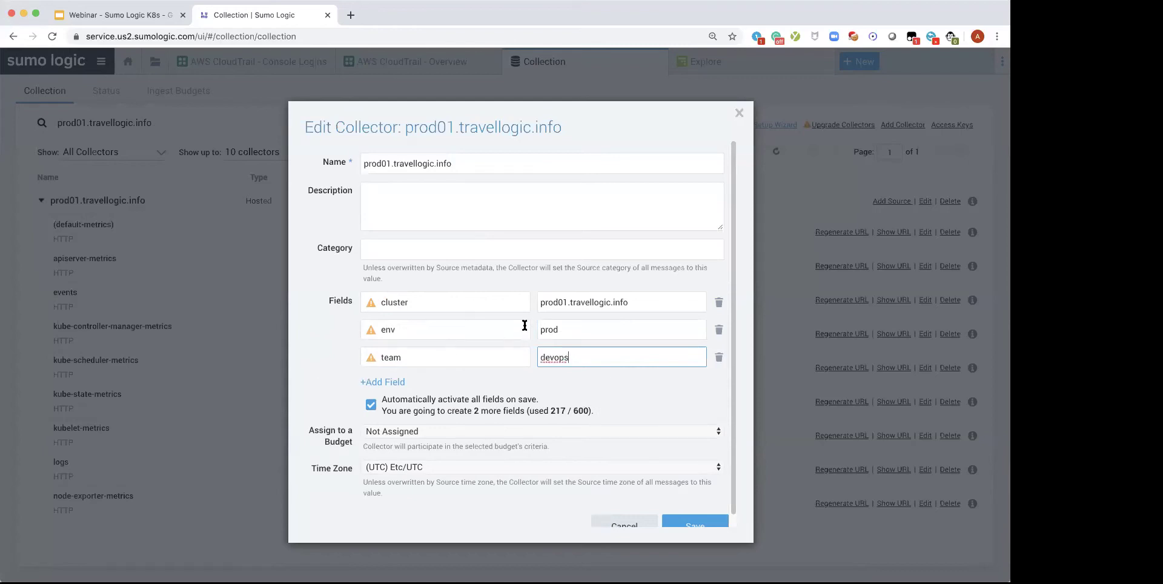
- Copy the value of the collector's cluster field and close the collector settings without saving
double_click(573, 300)
triple_click(573, 300)
key("super+c")
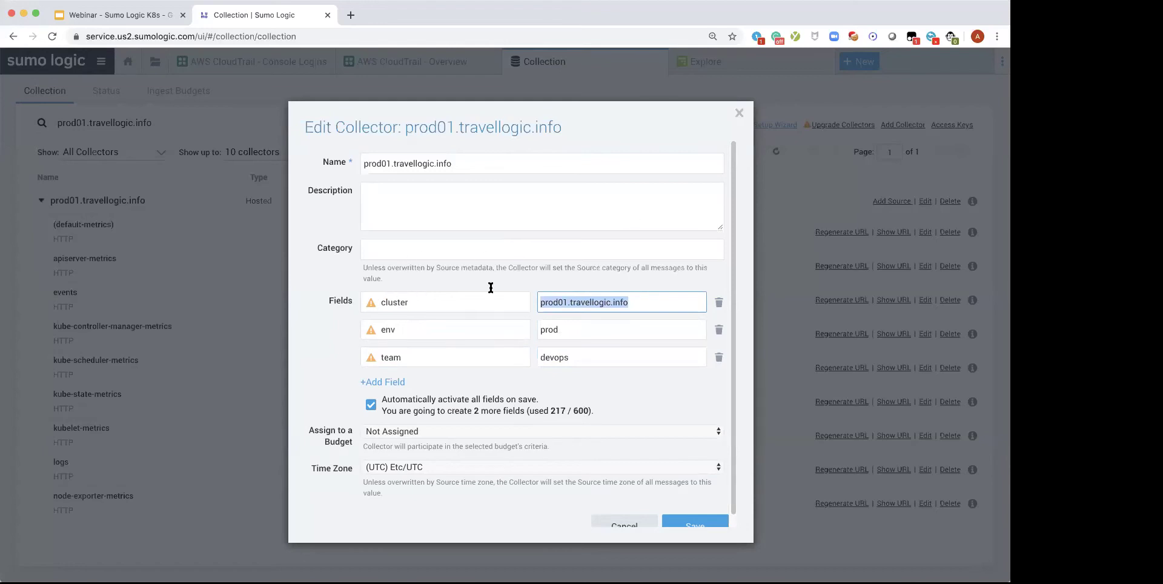
left_click(738, 115)
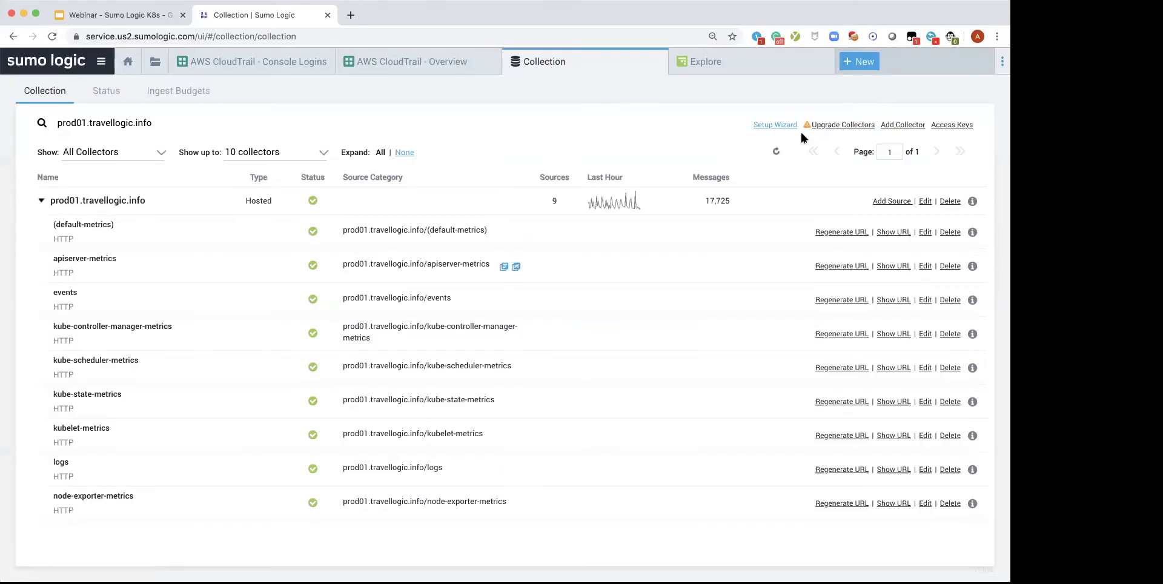
- Run a new log search with the query cluster=prod01.travellogic.info
left_click(851, 62)
left_click(856, 101)
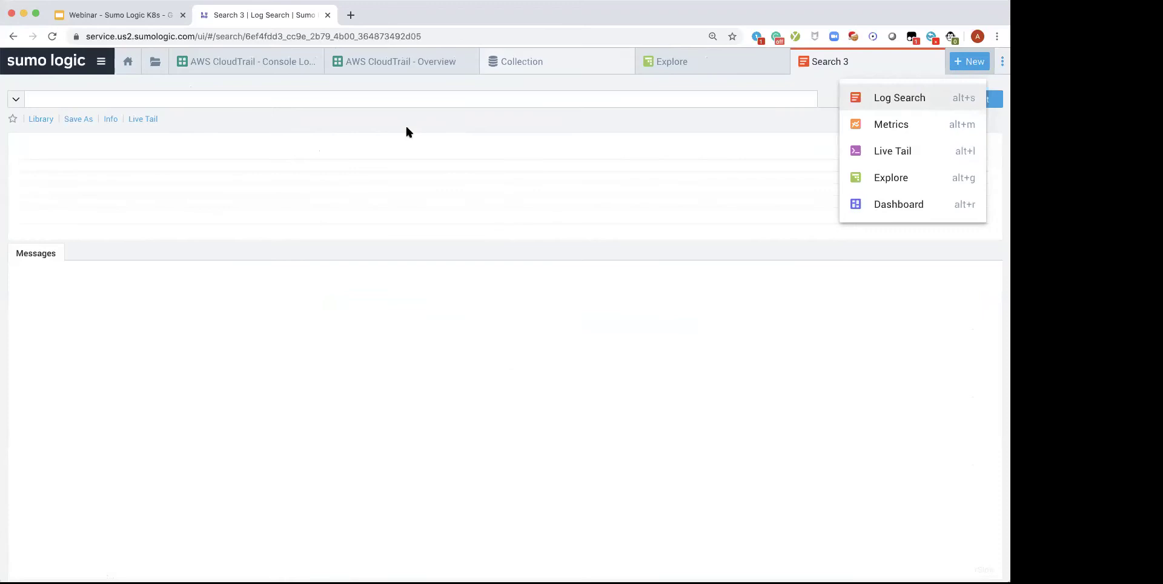
type("cluster=")
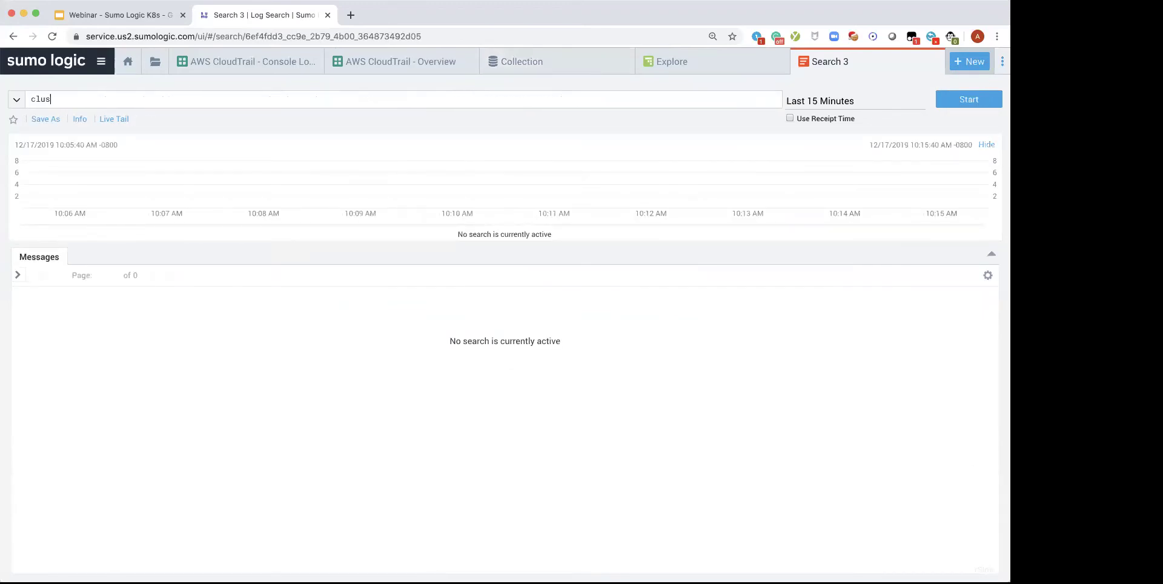
key("super+v")
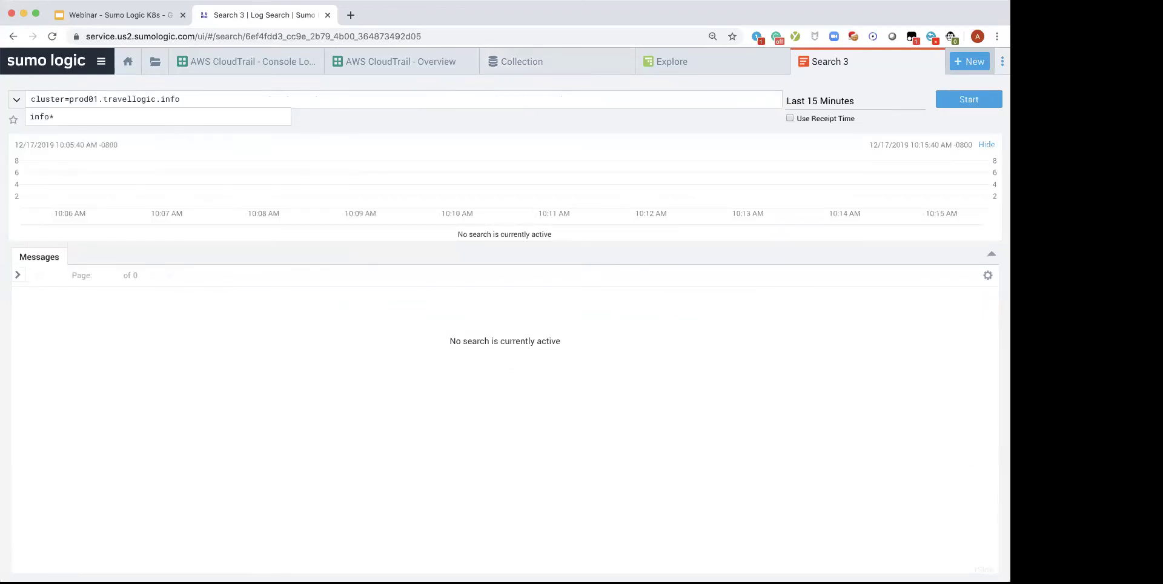
key("Return")
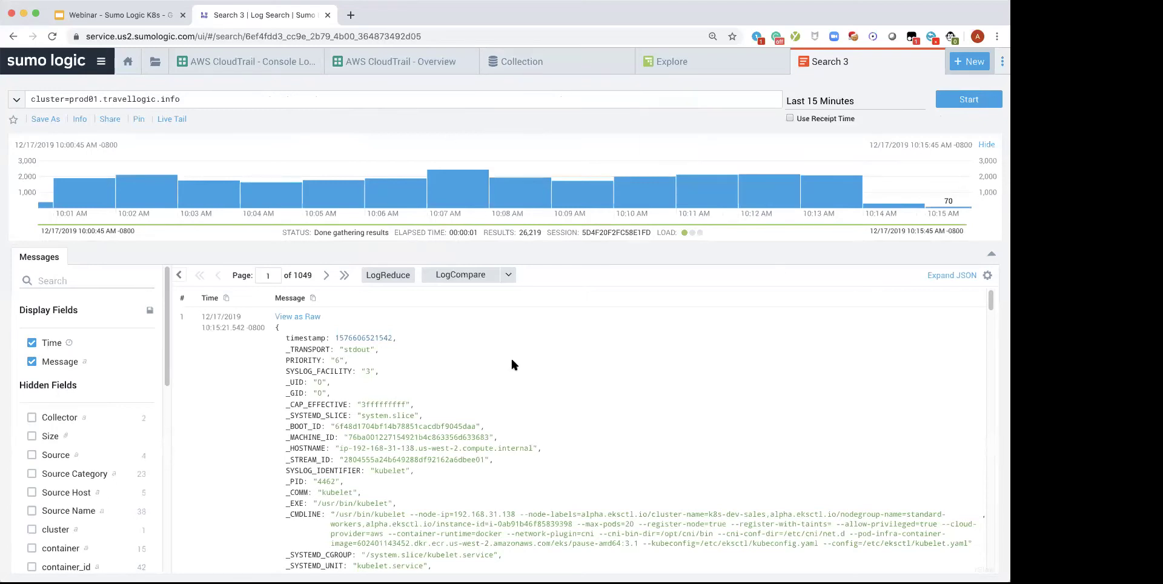
- Review the log messages and the value breakdowns of the daemonset, cluster and container fields
scroll(508, 348, "down", 2)
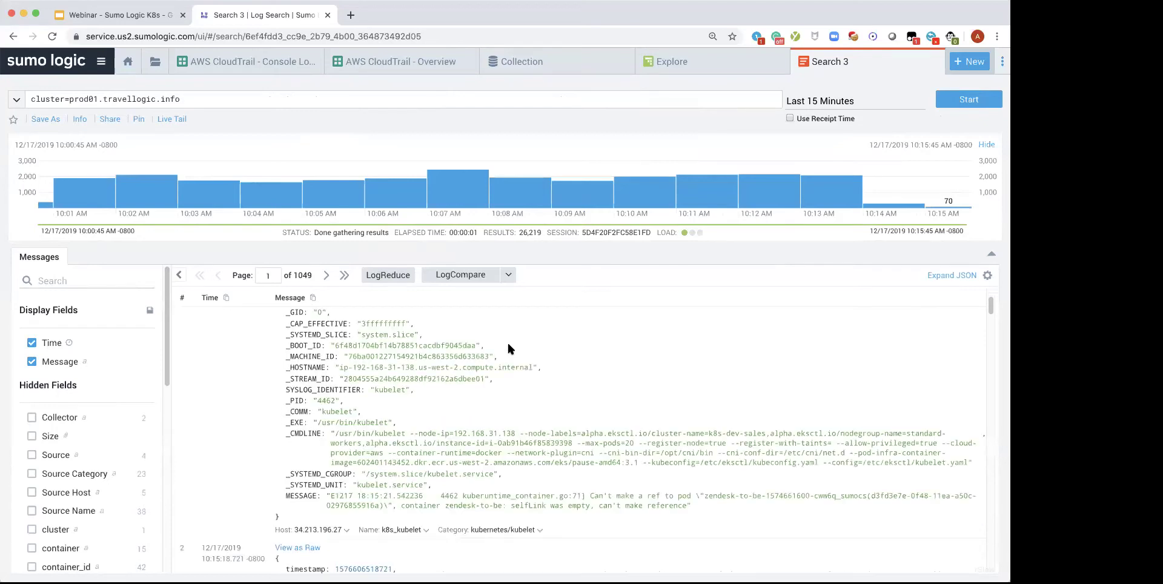
scroll(118, 340, "down", 2)
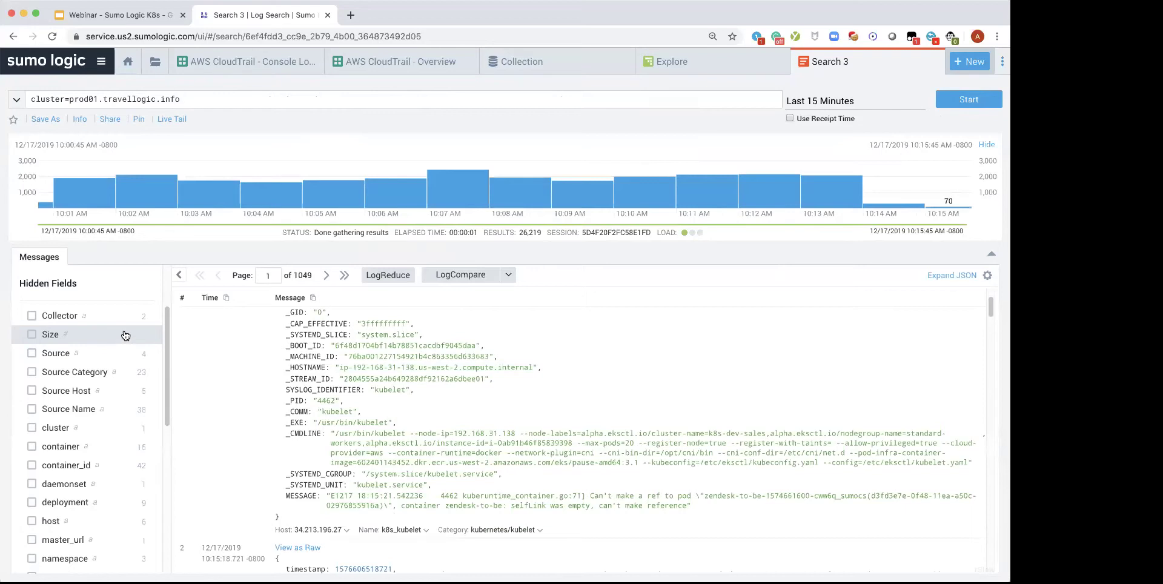
scroll(122, 337, "down", 1)
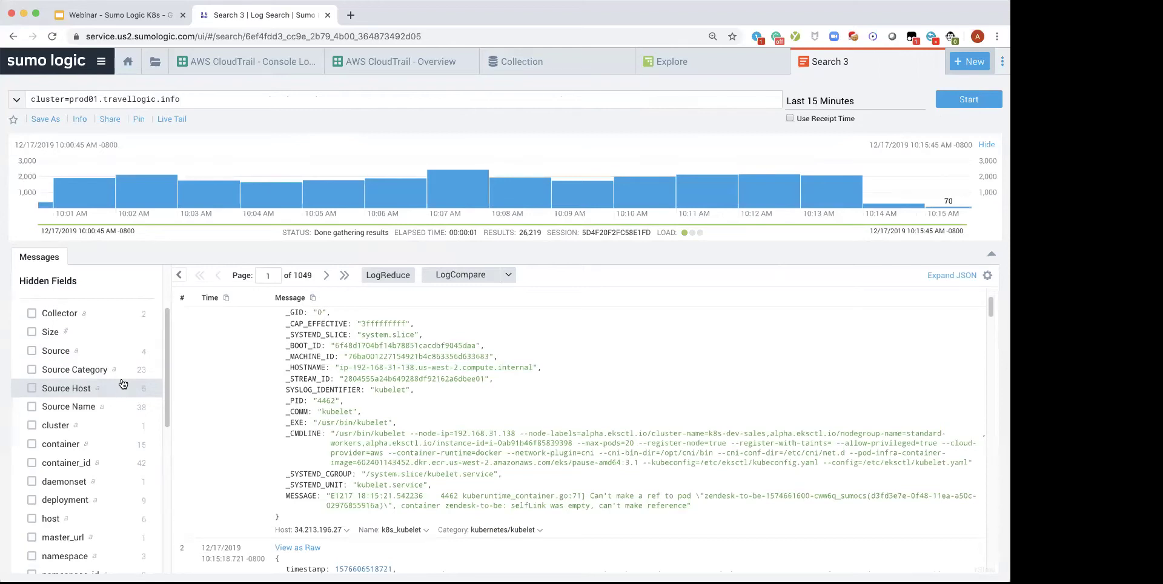
left_click(106, 482)
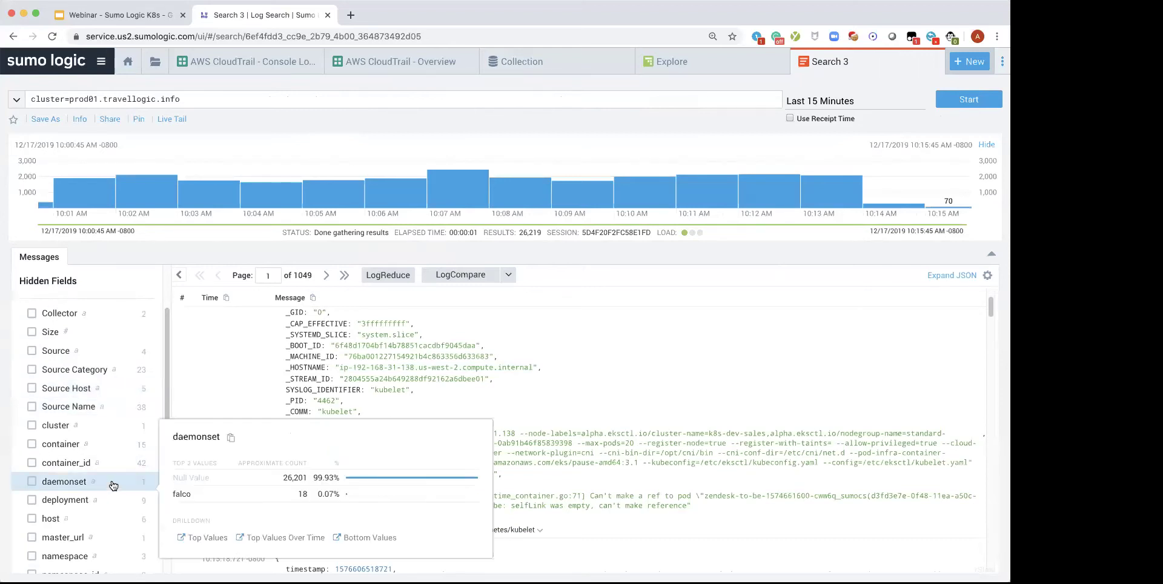
left_click(115, 431)
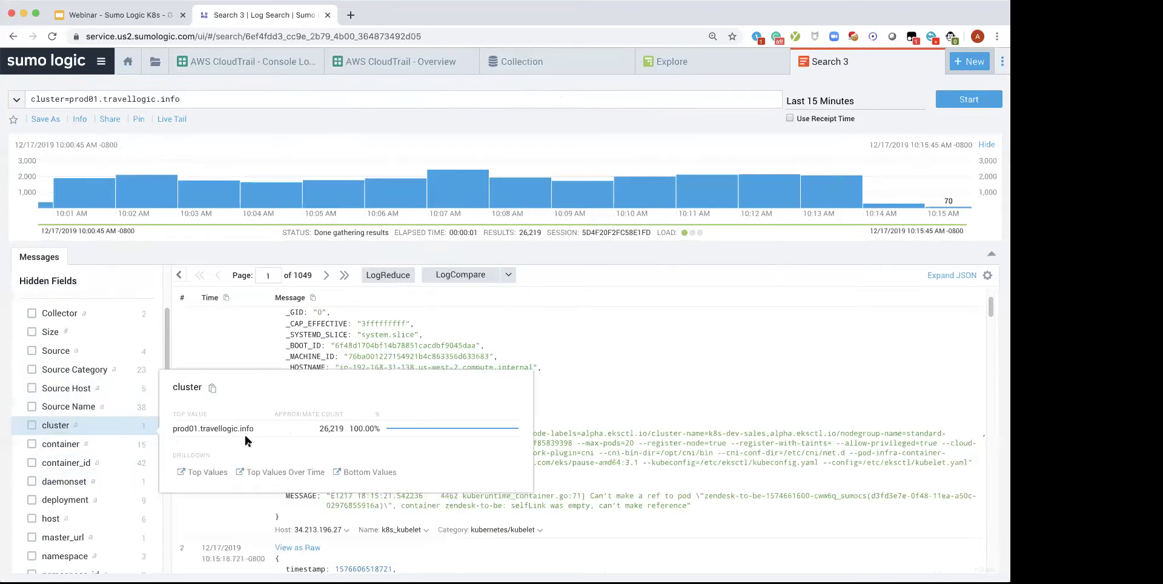
left_click(120, 448)
scroll(94, 463, "down", 3)
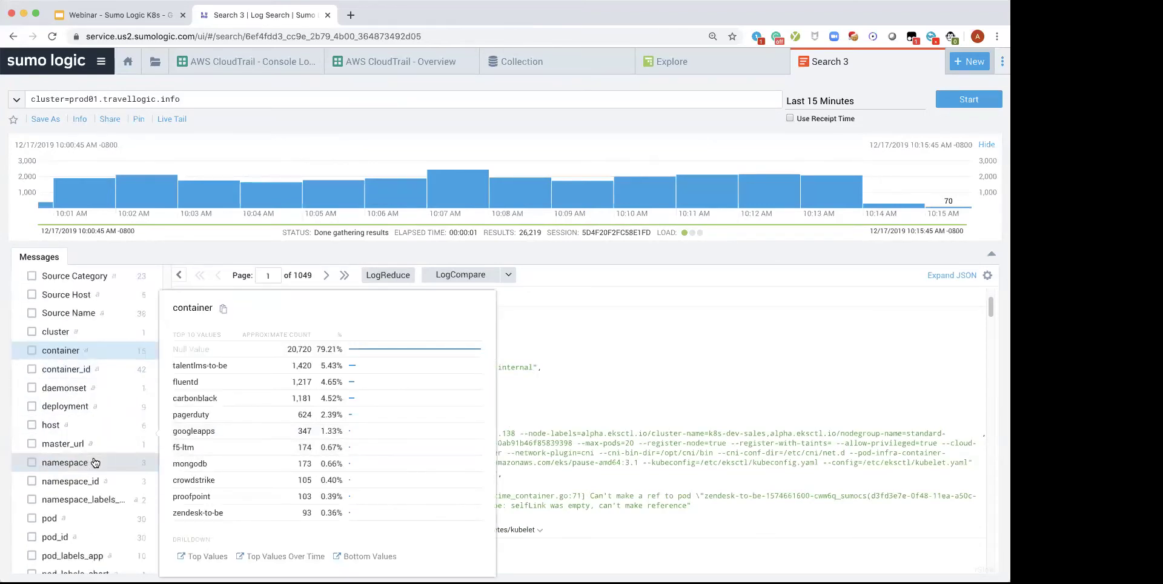
- Inspect the value breakdowns of the namespace, pod, pod_labels_app and pod_labels_chart fields in the search results
left_click(91, 462)
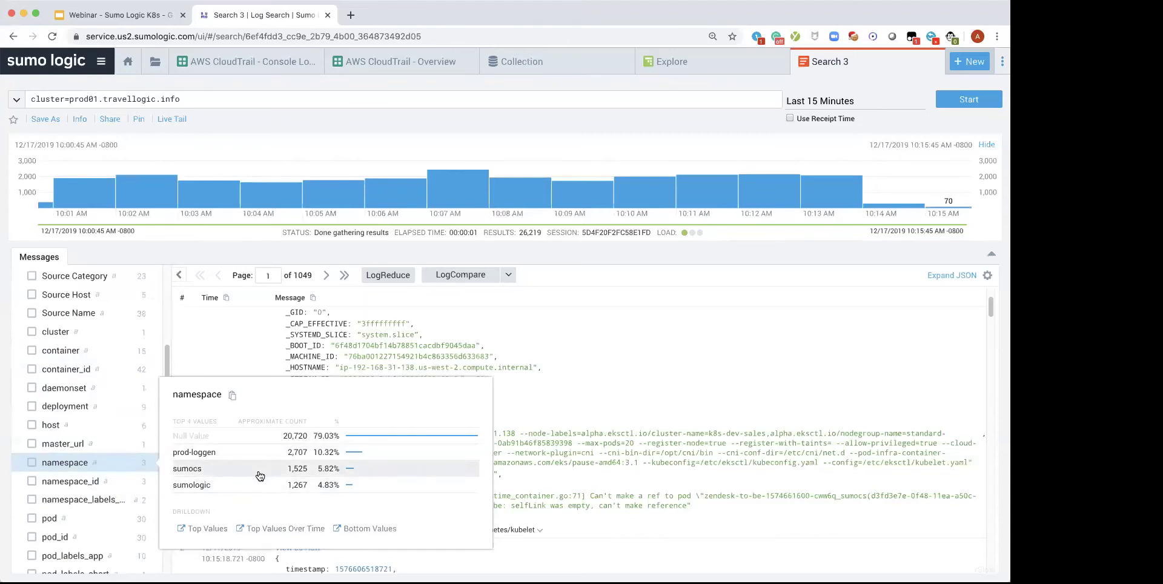
scroll(116, 488, "down", 1)
left_click(102, 495)
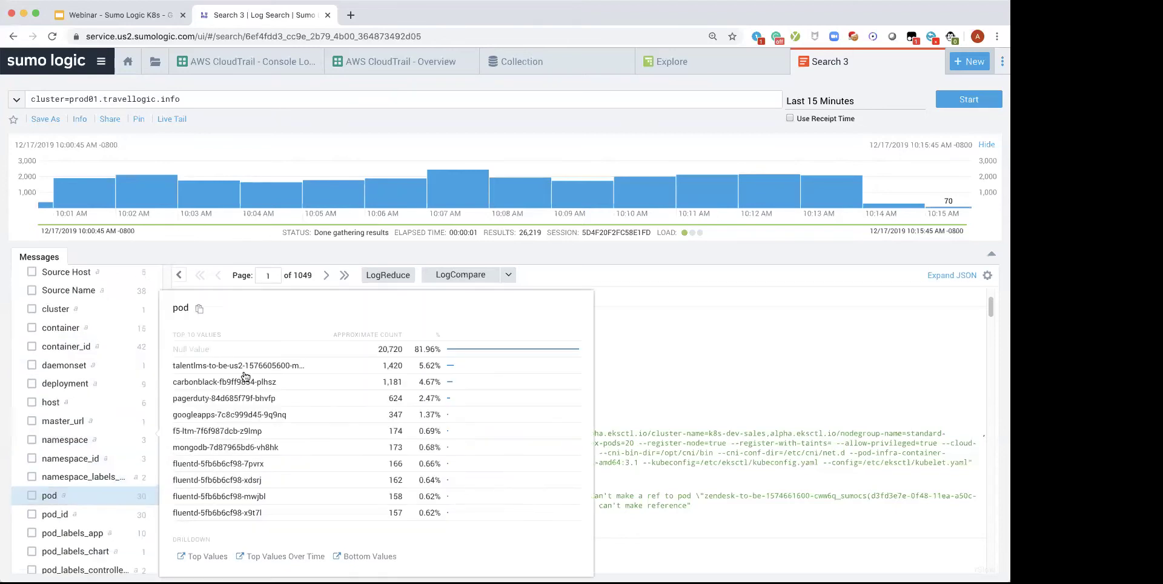
scroll(104, 478, "down", 3)
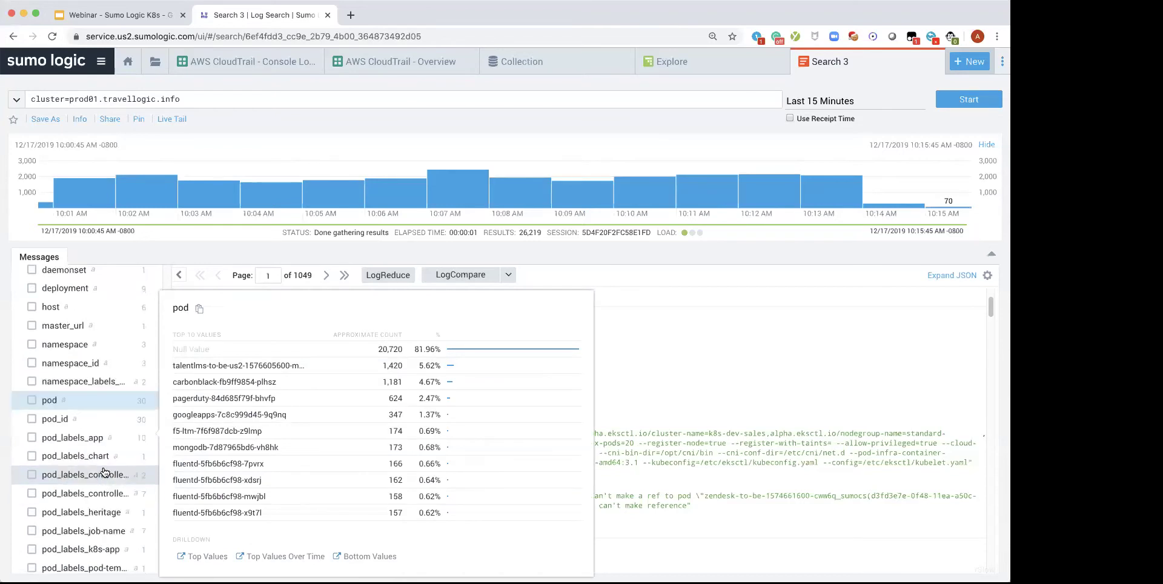
left_click(112, 439)
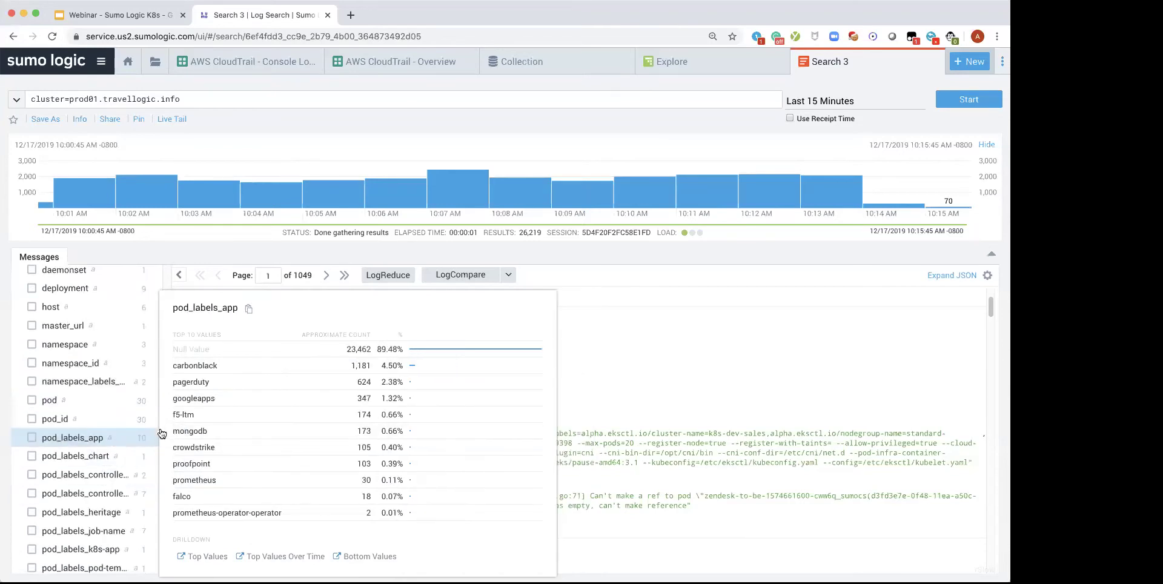
left_click(108, 462)
scroll(100, 442, "down", 3)
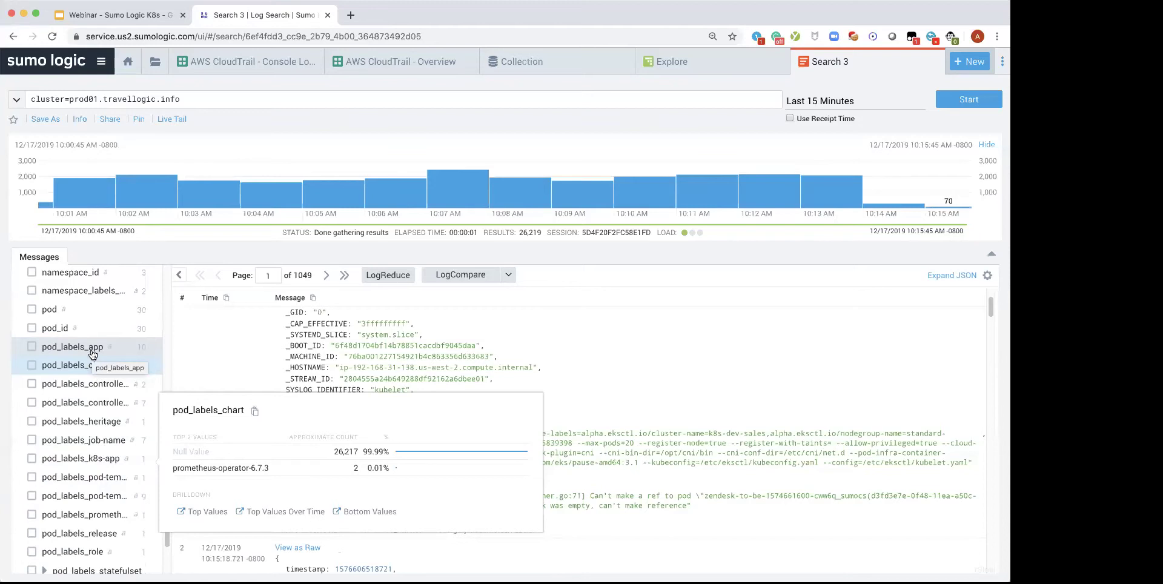
- Narrow the log search to pods matching *mongo* by adding pod=*mongo* to the cluster query, and run it
left_click(564, 355)
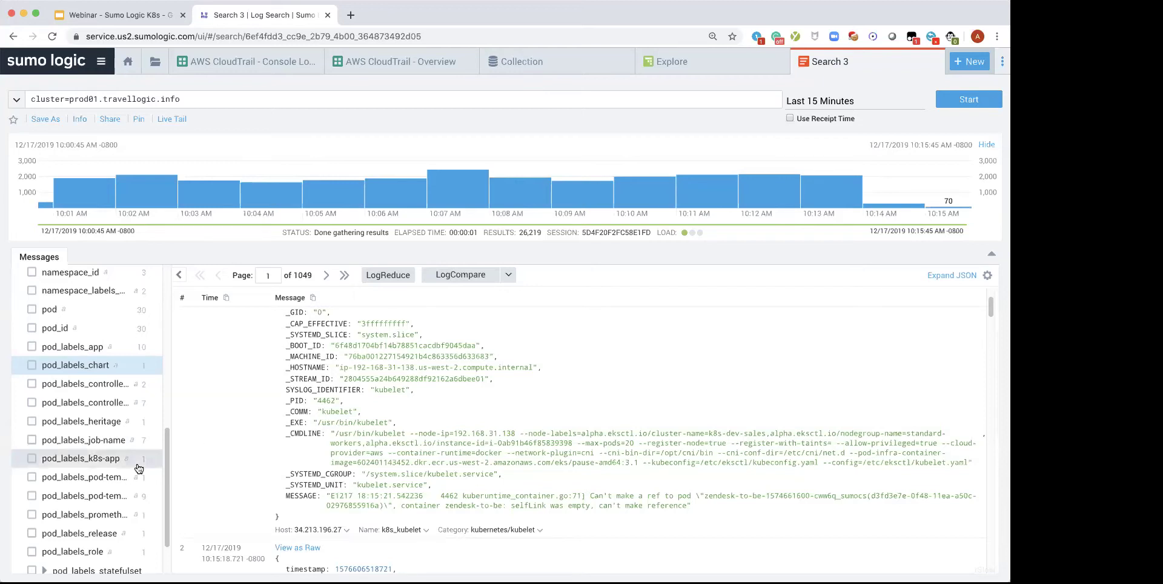
scroll(138, 468, "up", 2)
scroll(133, 448, "up", 1)
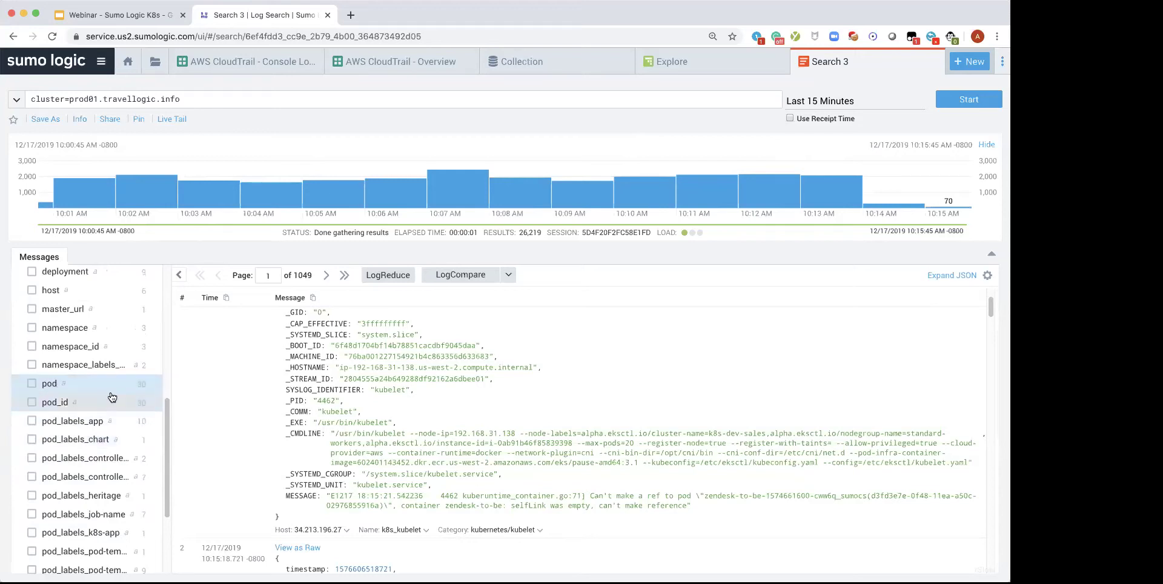
type("pod=*mongo")
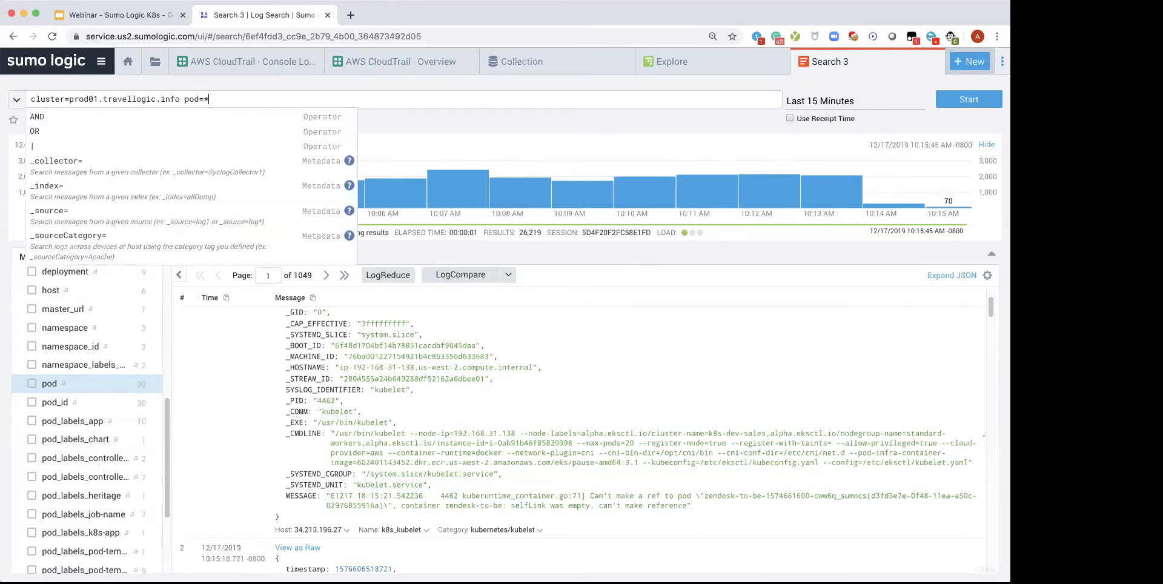
key("Return")
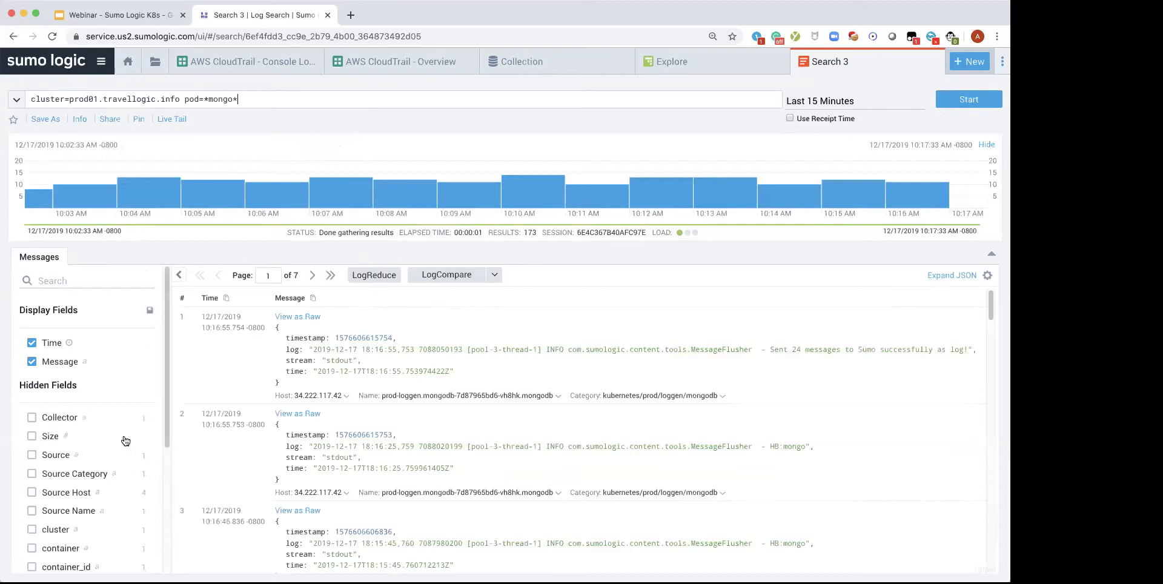
- Inspect the value breakdowns of the container and pod fields in the mongo search results
scroll(125, 441, "down", 4)
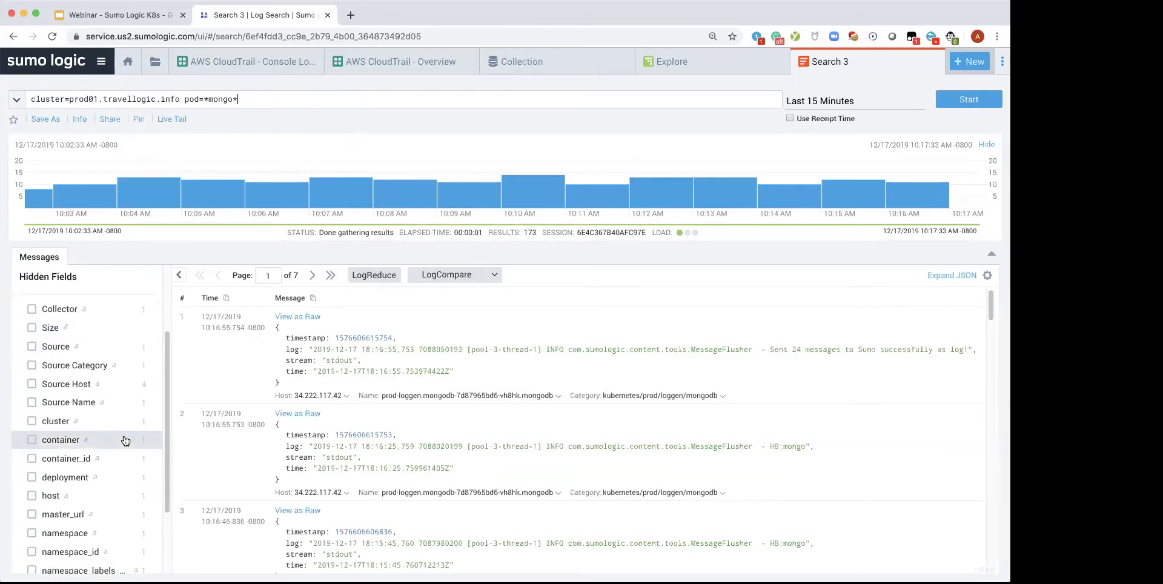
left_click(127, 440)
scroll(105, 454, "down", 4)
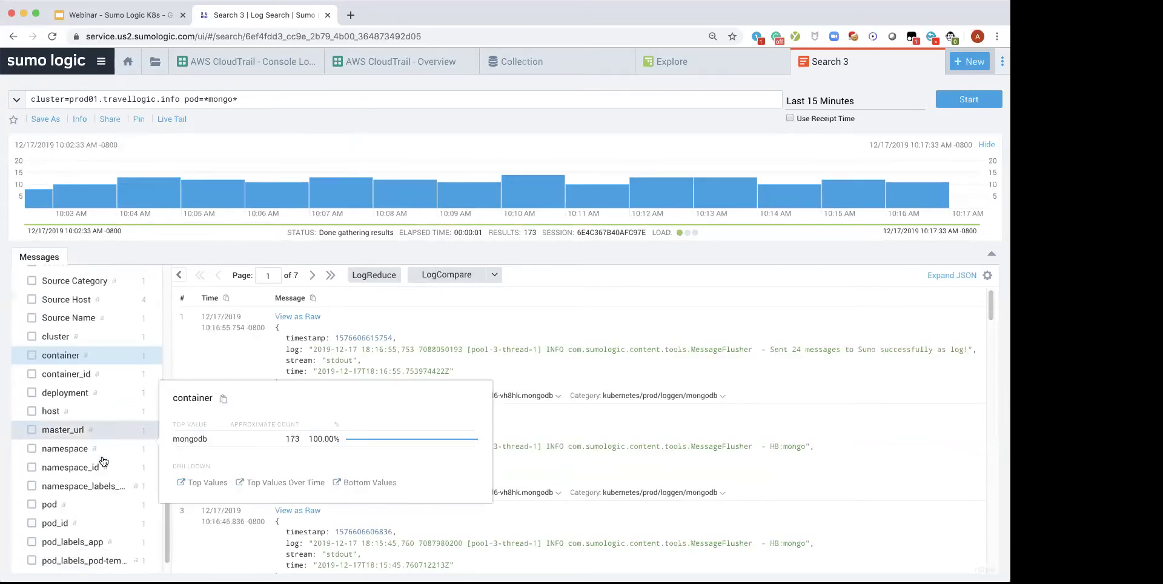
left_click(93, 503)
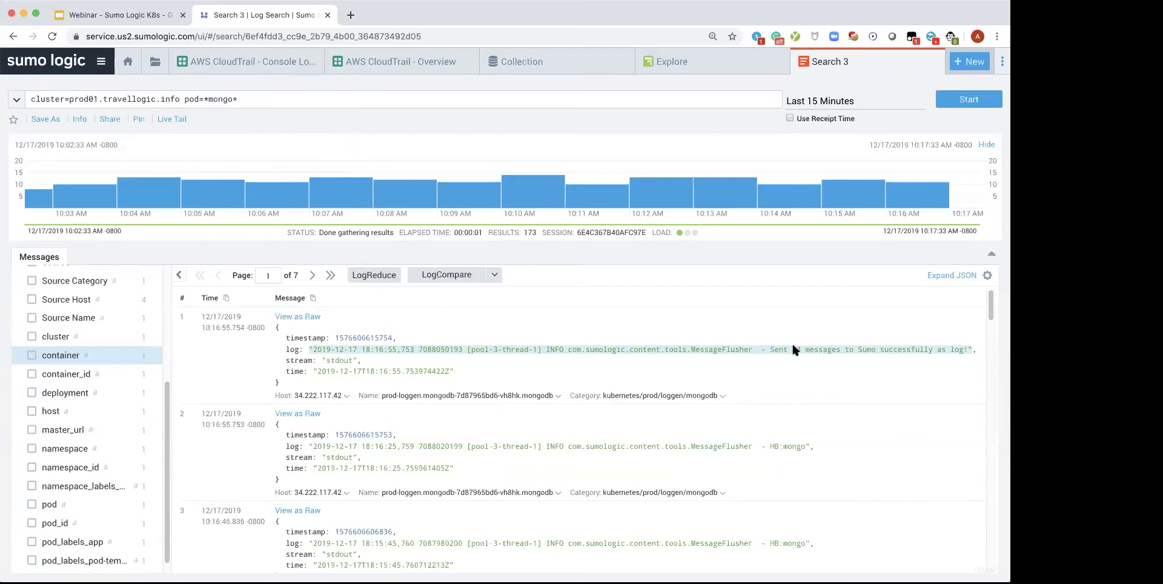
- Show the first message as raw and open its text "Sent 24 messages to Sumo successfully" for parsing
left_click(308, 319)
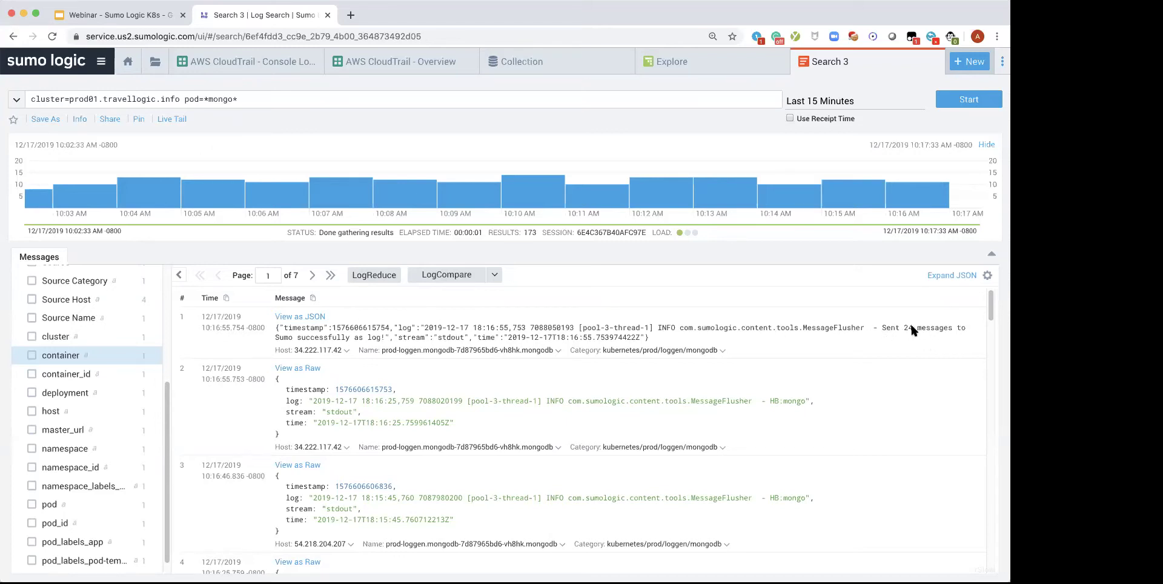
left_click_drag(884, 328, 343, 337)
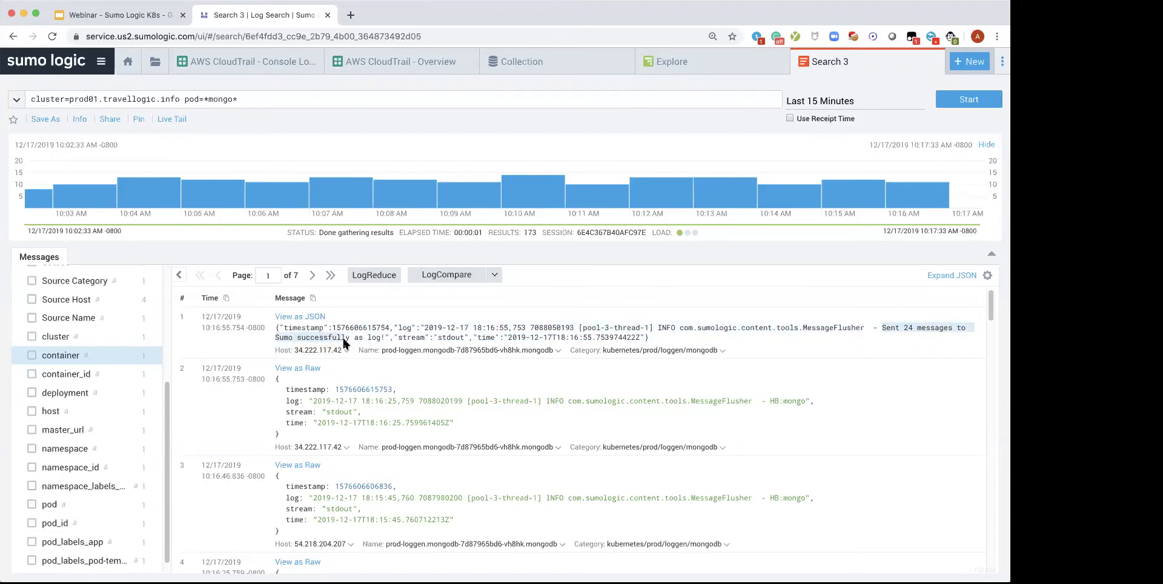
right_click(333, 343)
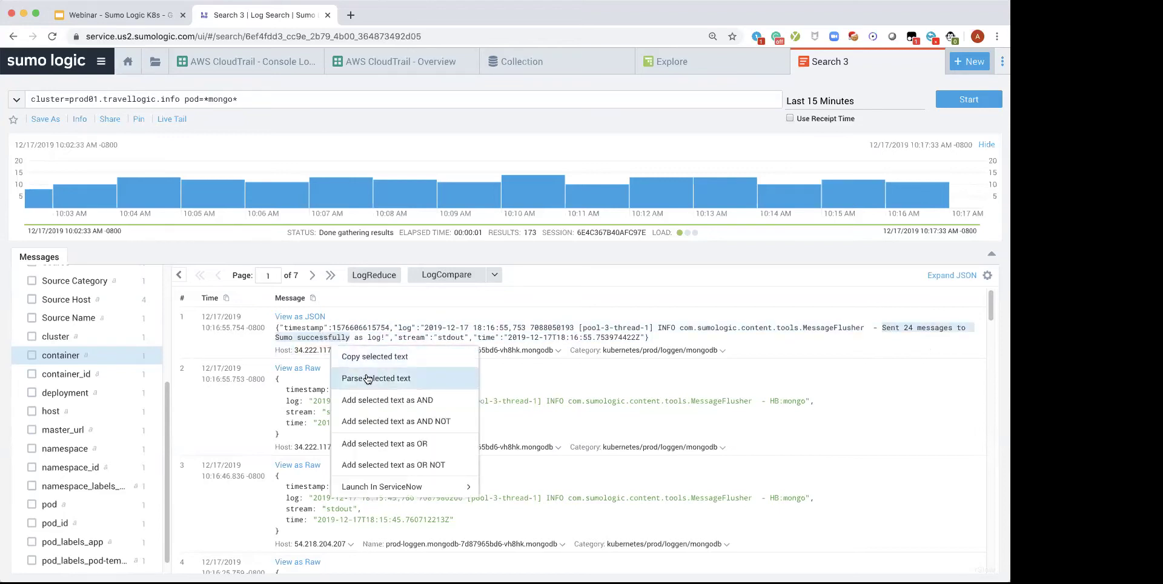
left_click(368, 378)
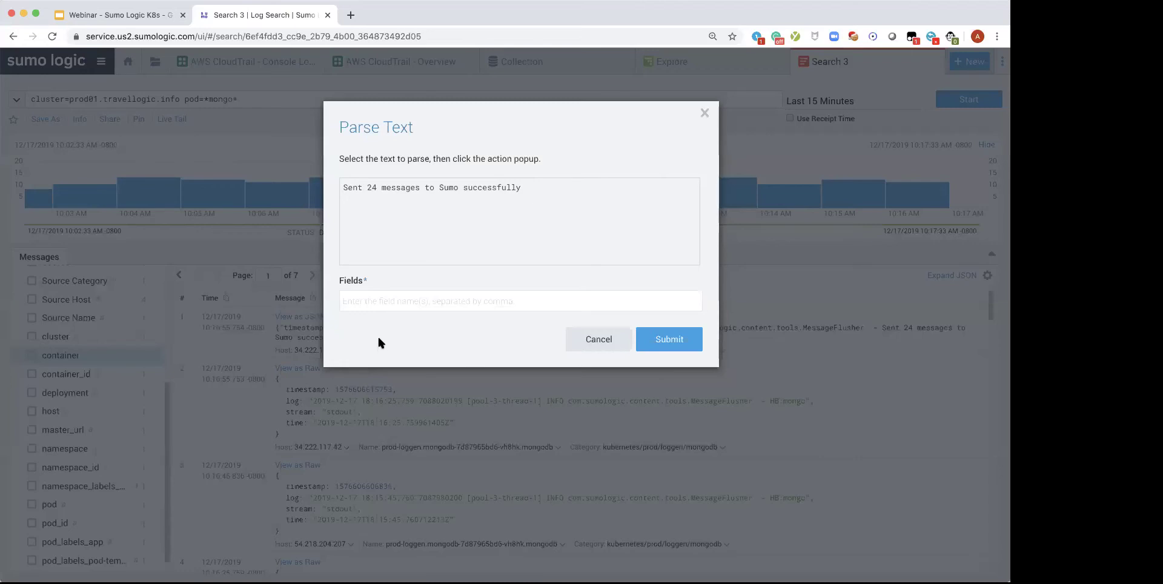
- Extract the number 24 from the phrase as a field named messages and rerun the search with the parse expression
double_click(372, 187)
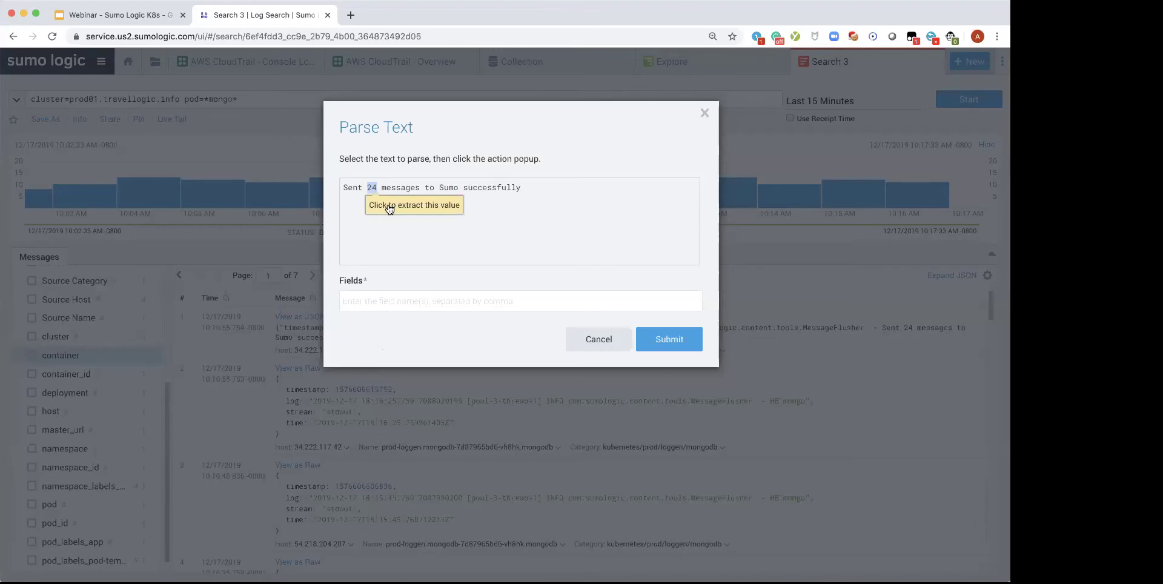
left_click(389, 209)
left_click(390, 300)
type("messages")
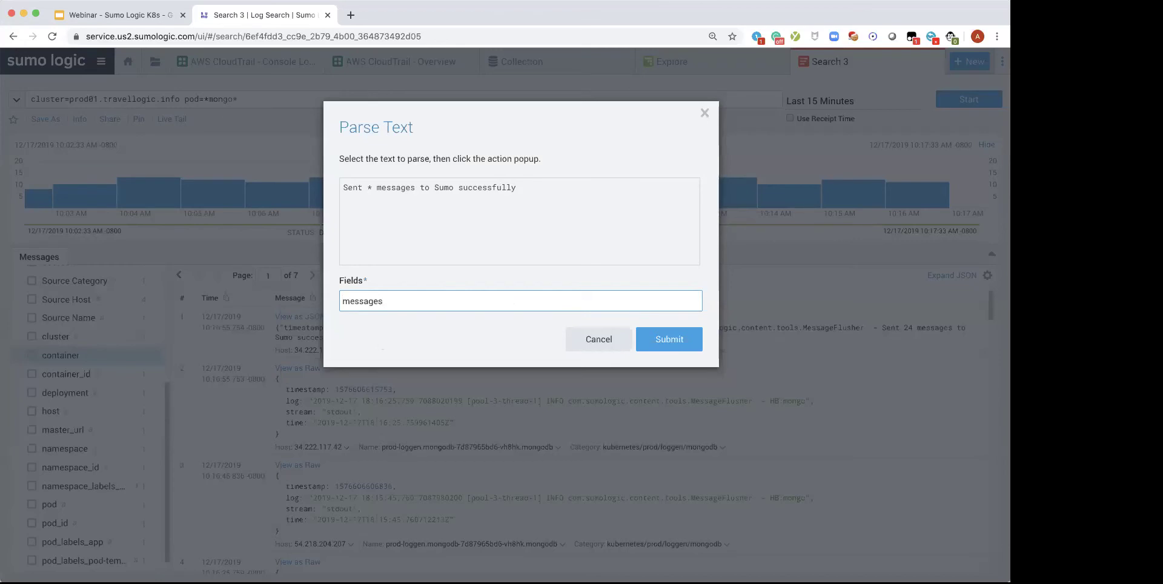
key("Return")
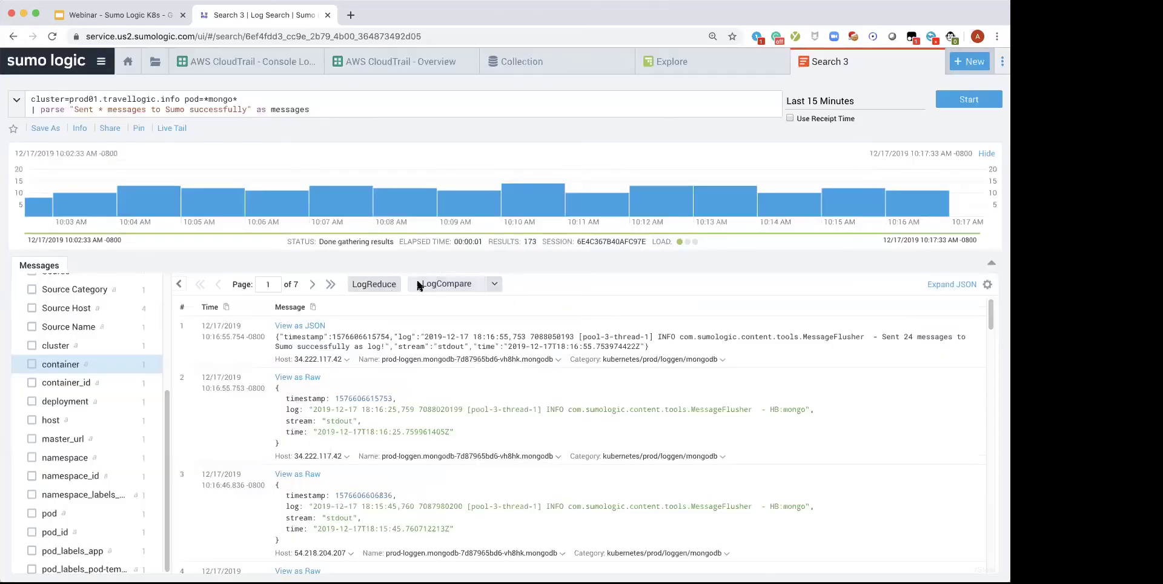
key("Return")
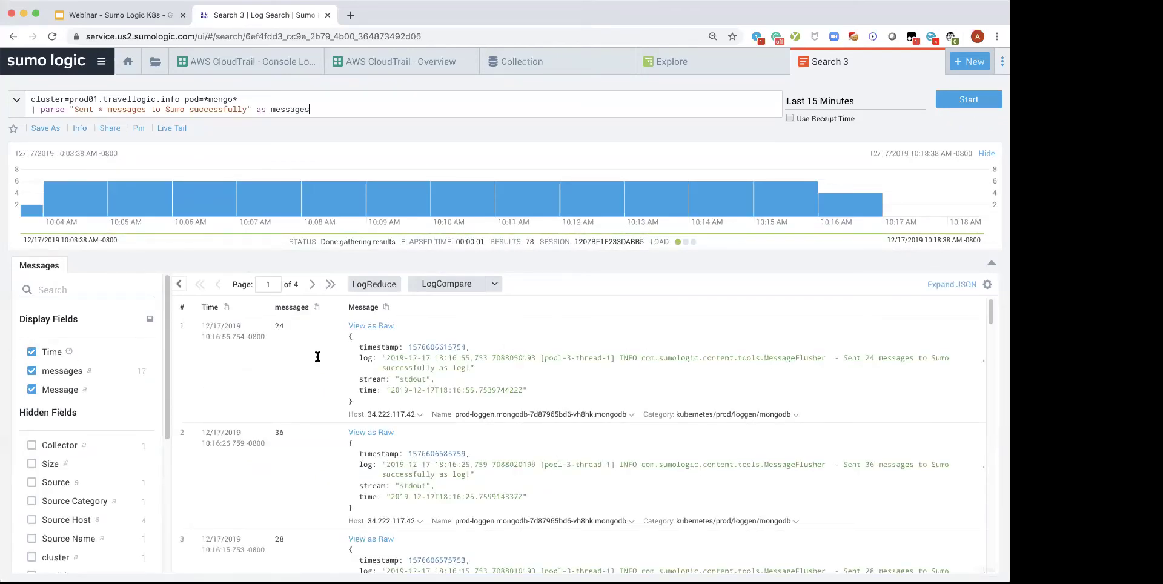
scroll(288, 420, "down", 3)
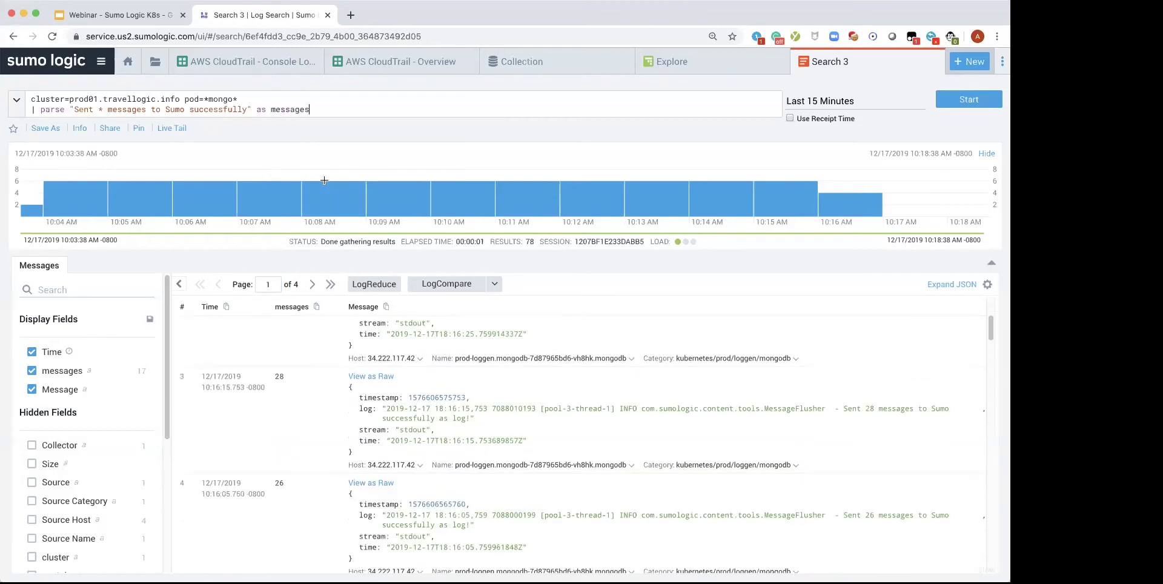
- Append | avg(messages) as a new line of the query and run the search
key("Return")
type("|")
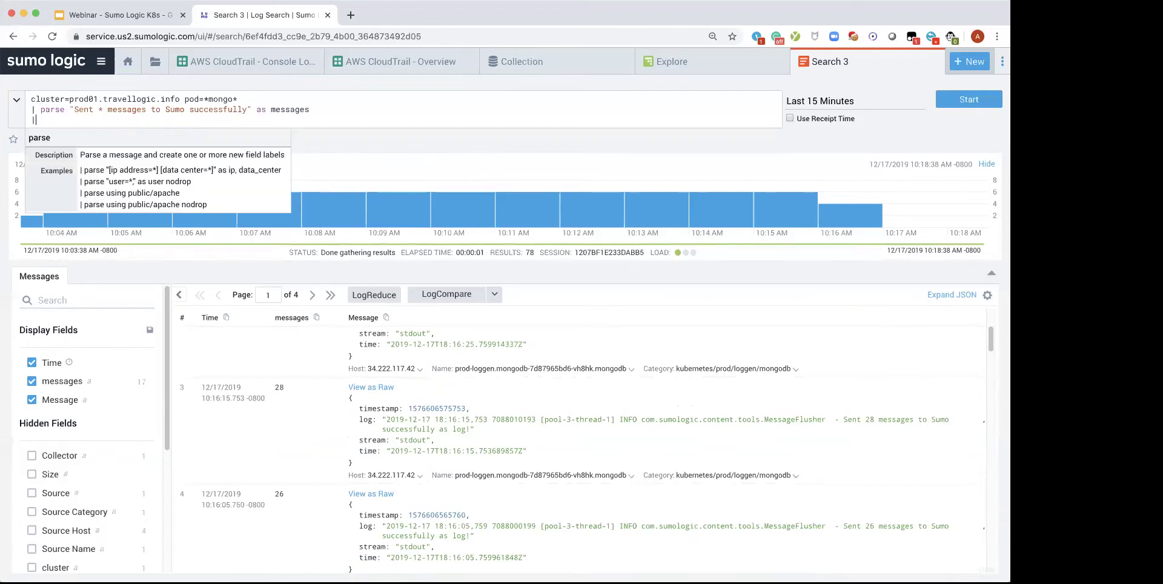
type(" avg(")
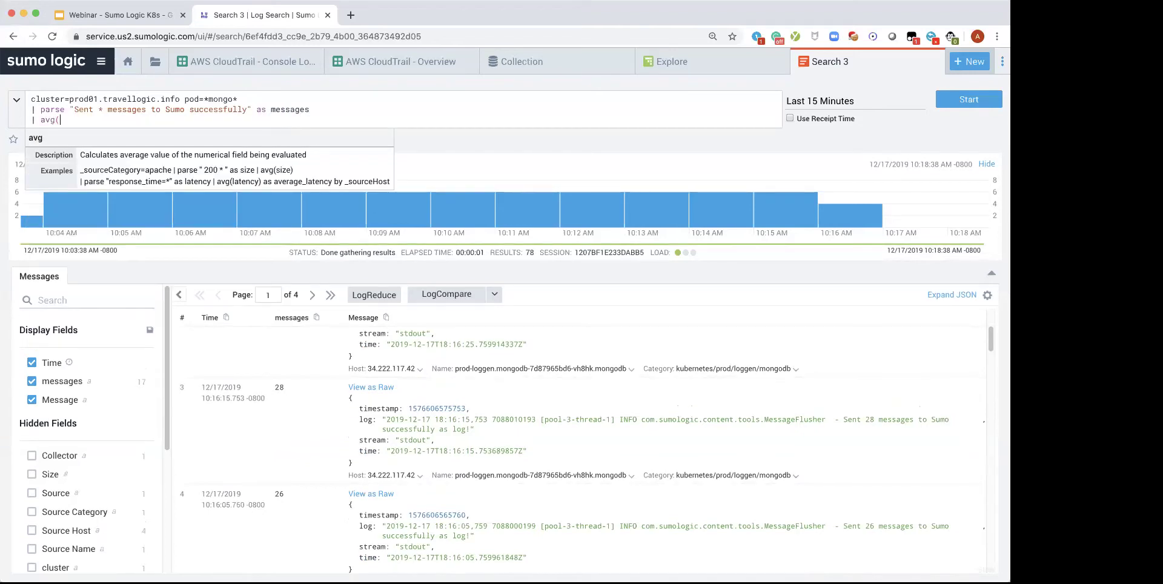
double_click(282, 110)
left_click(225, 120)
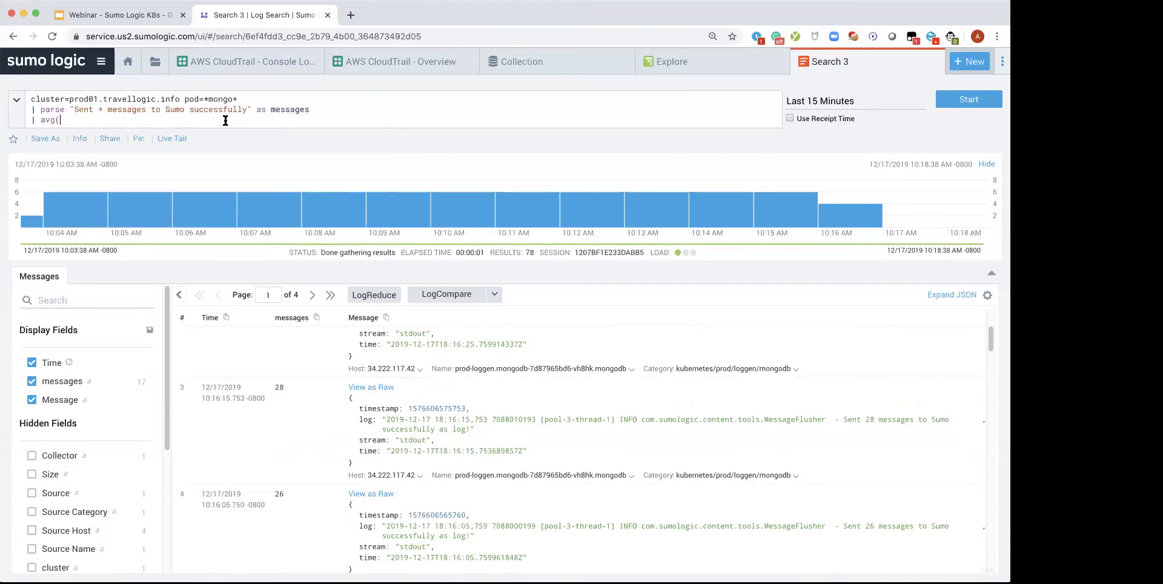
key("ctrl+v")
type(")")
key("Return")
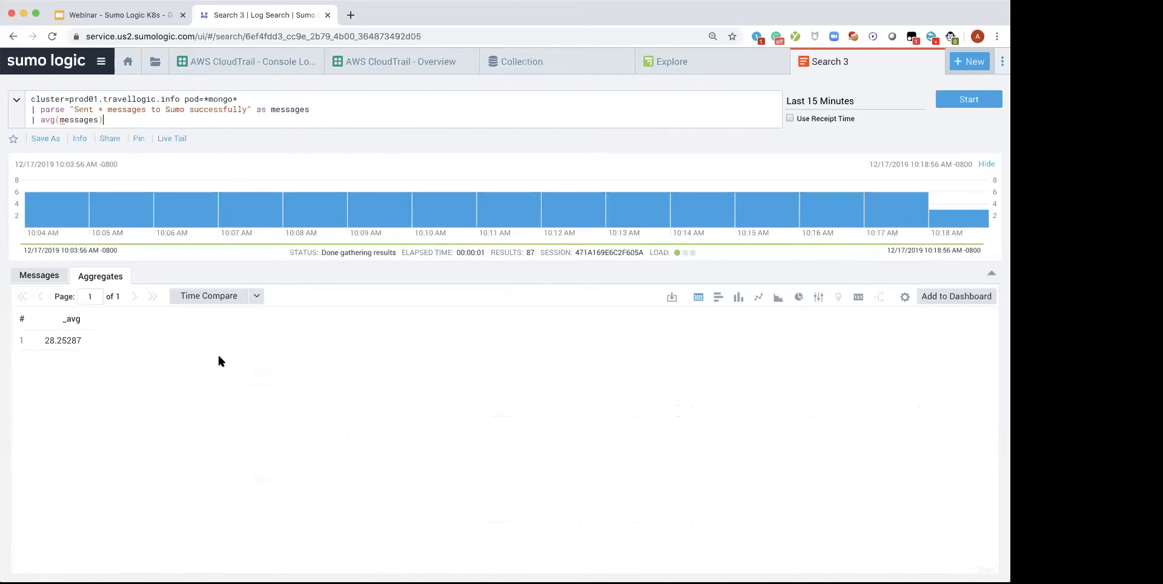
- Add | timeslice 1m before the average, group avg(messages) by _timeslice, run the search, and display the results as a line chart
left_click(327, 110)
key("Return")
type("timeslice")
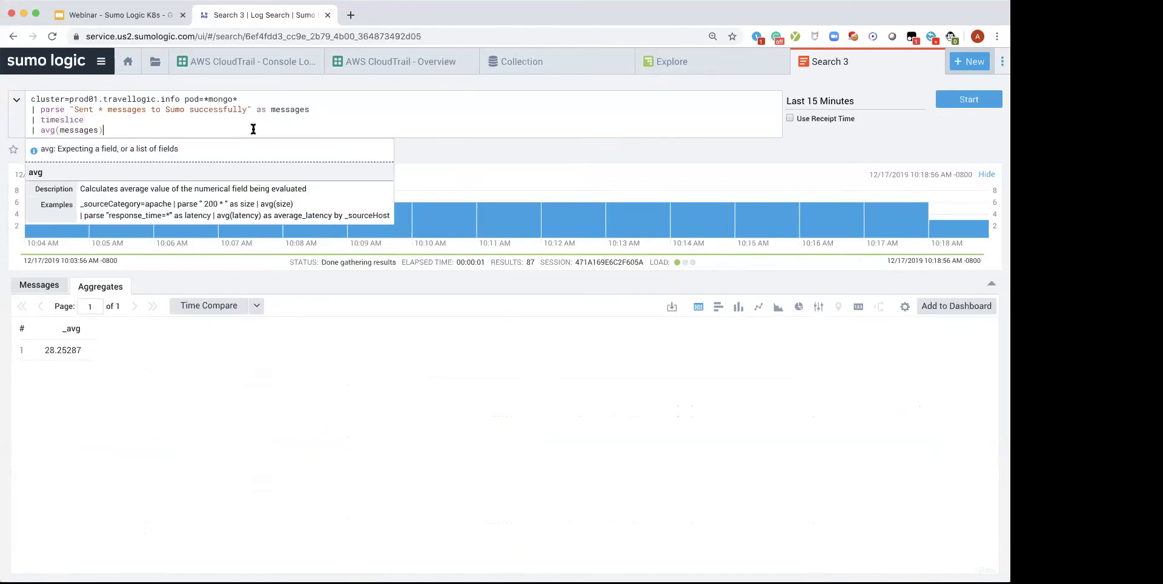
type(" 1m |")
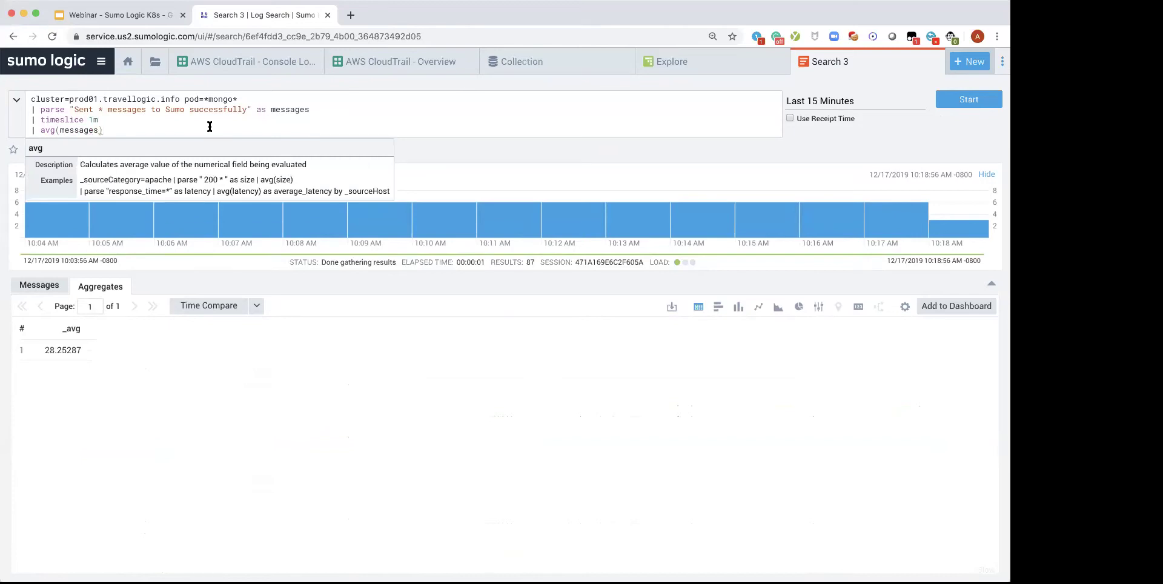
type(" avg(messages) by _timeslice")
key("Return")
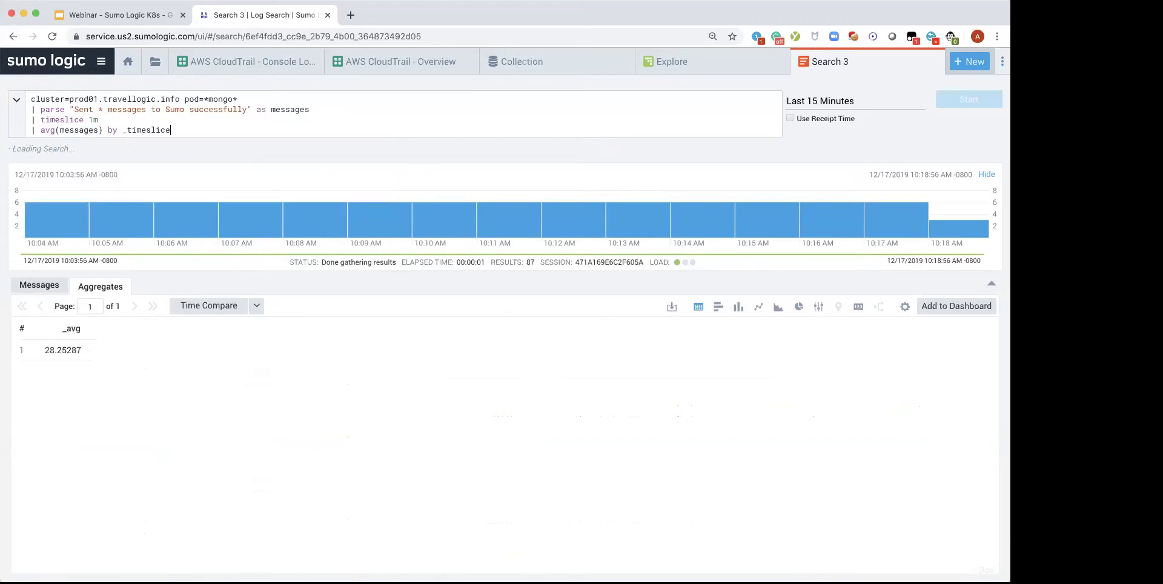
left_click(760, 308)
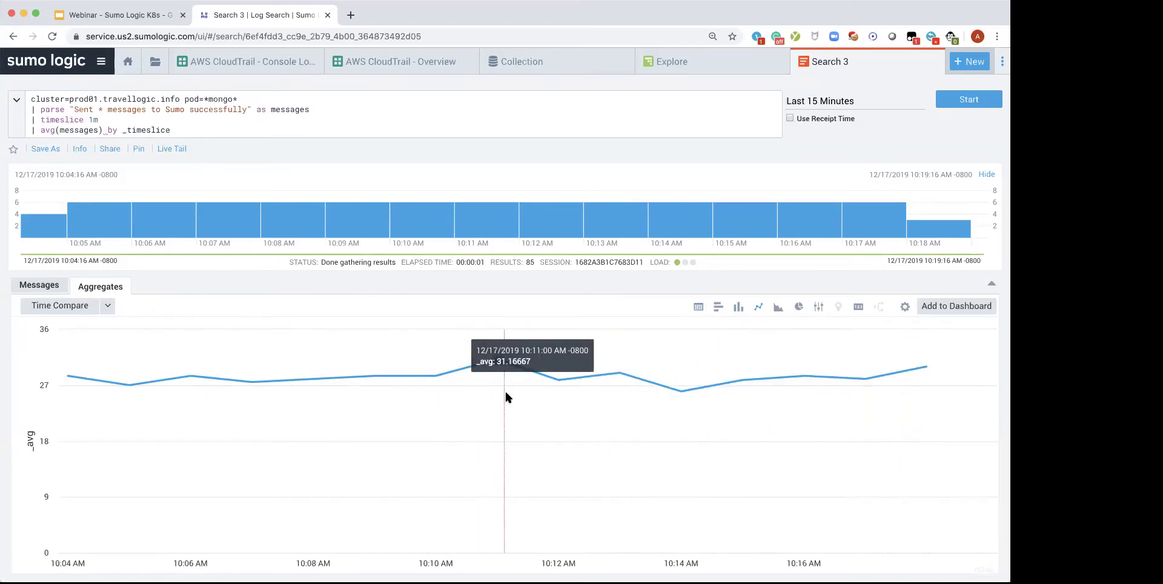
- Add the chart as panel "mongo db messages" to a new Dashboard Beta in the Personal folder, titled with the presenter's surname and "cool dash"
left_click(953, 307)
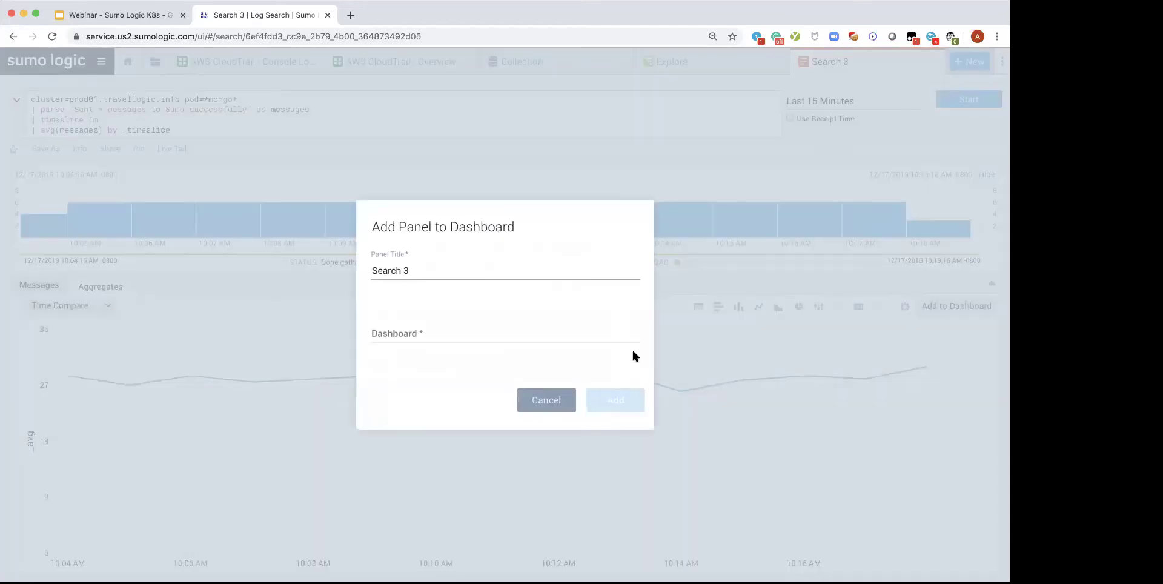
triple_click(450, 271)
type("mon")
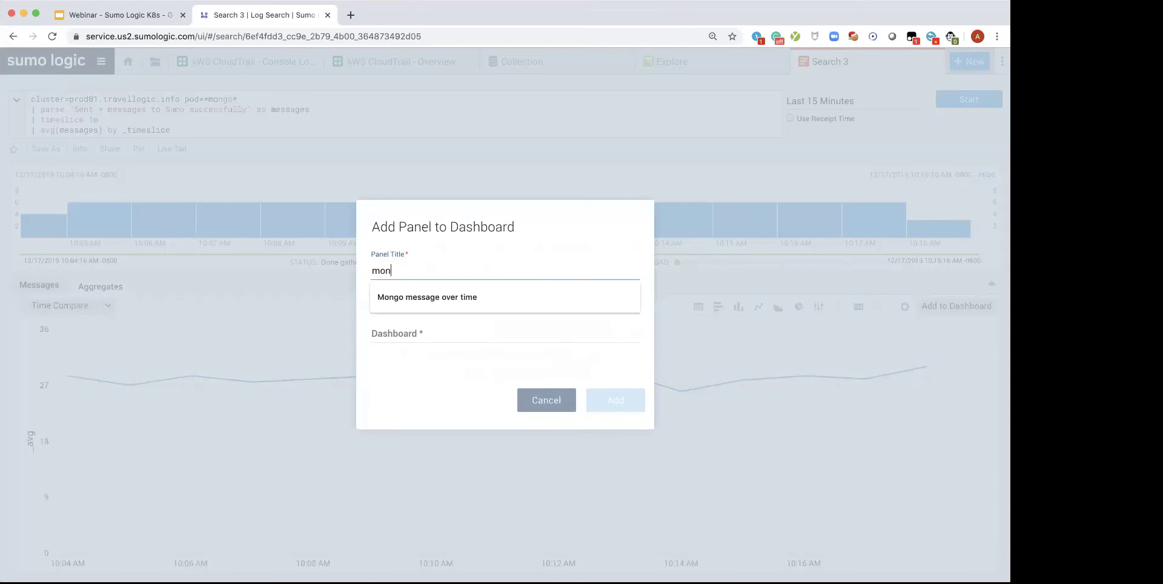
type("go db messages")
left_click(411, 325)
type("Klein's cool dash")
left_click(483, 363)
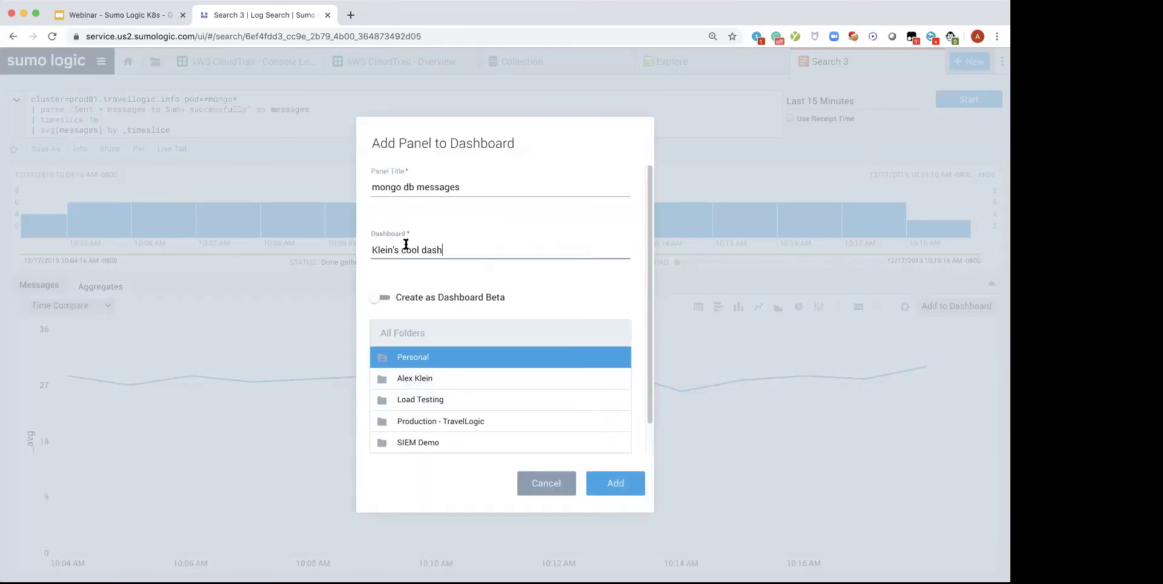
left_click(394, 296)
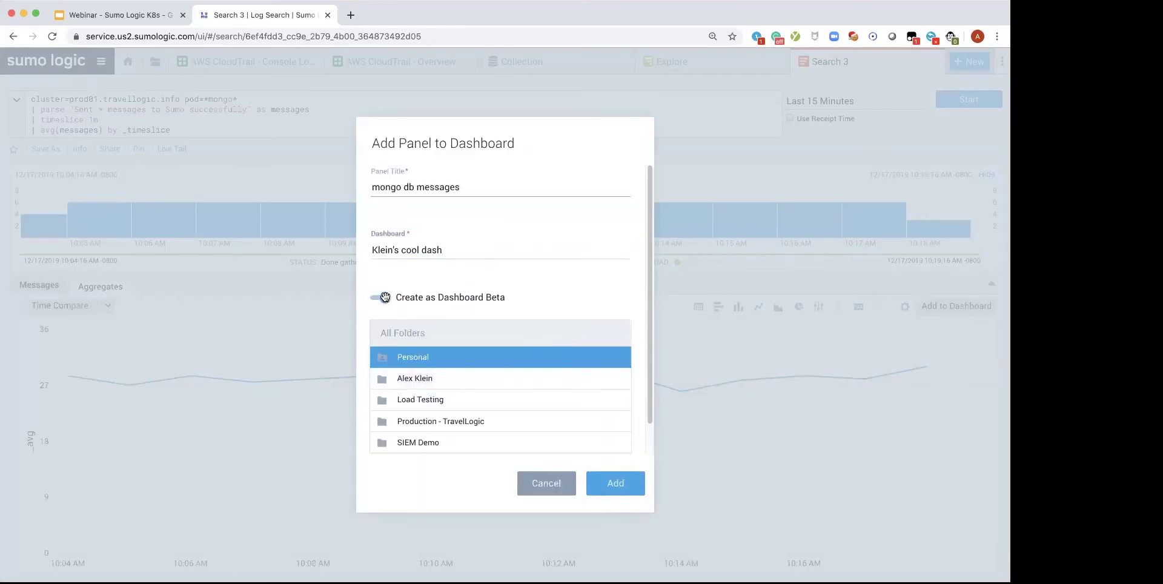
left_click(629, 489)
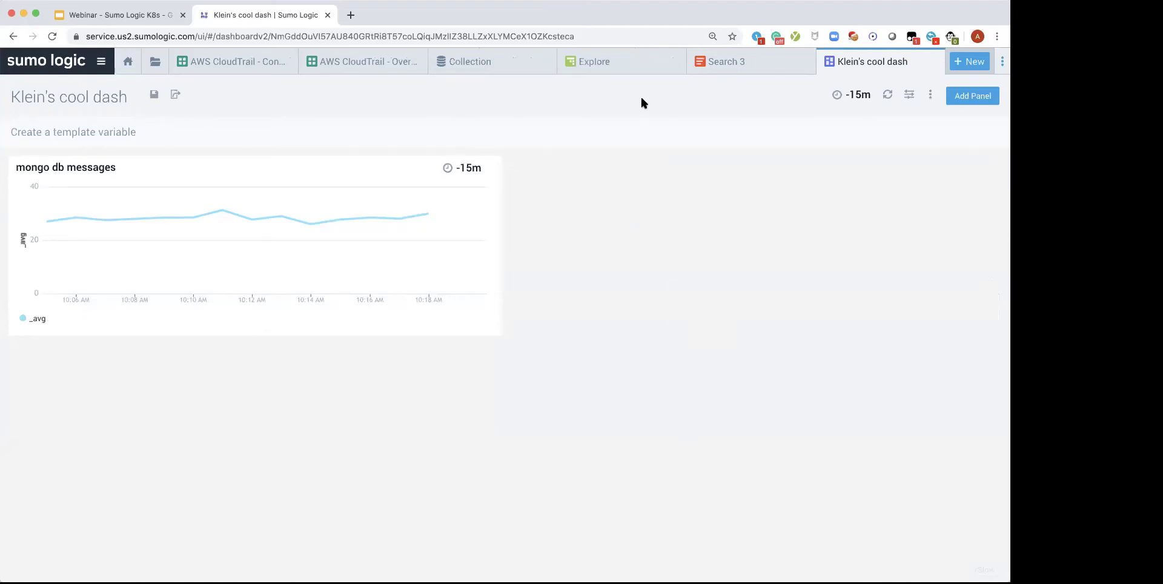
- Review the first log message of Search 3 in raw form and return to the new dashboard
left_click(716, 61)
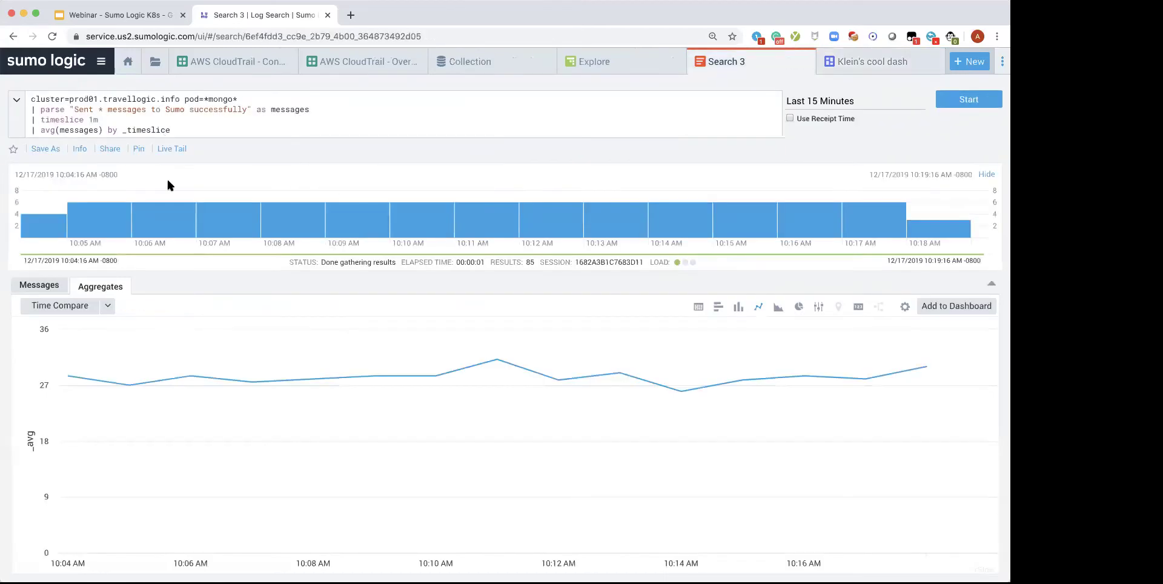
left_click(39, 285)
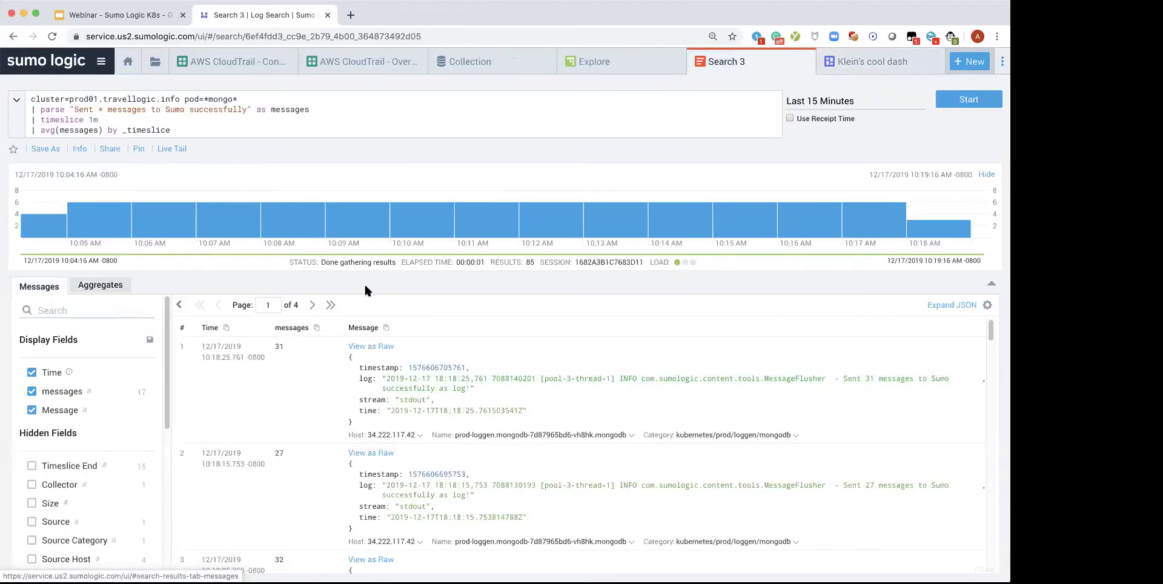
left_click(372, 346)
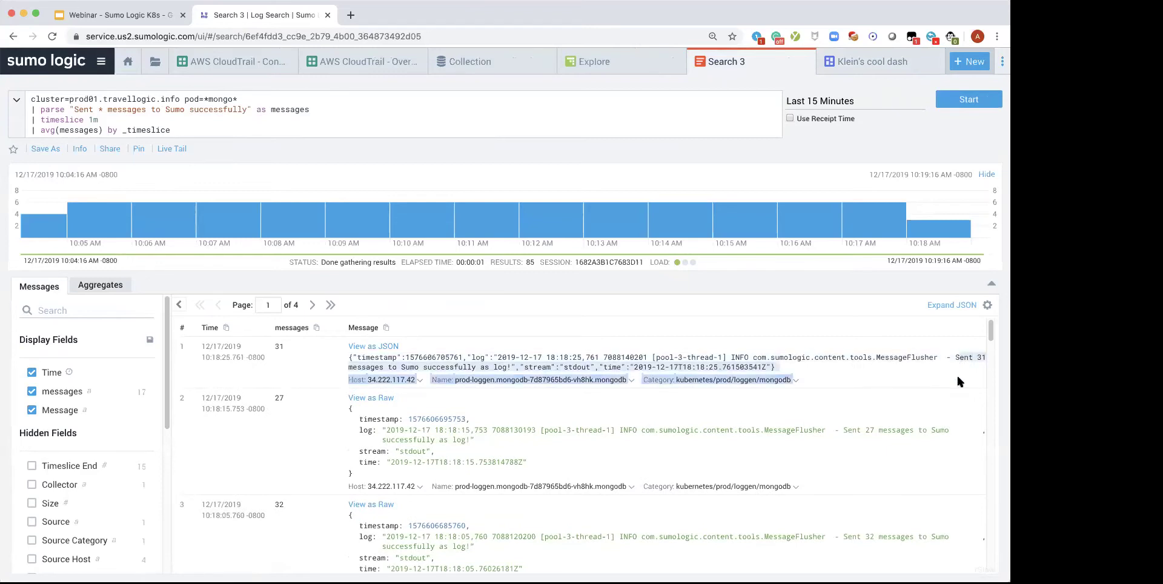
left_click(860, 66)
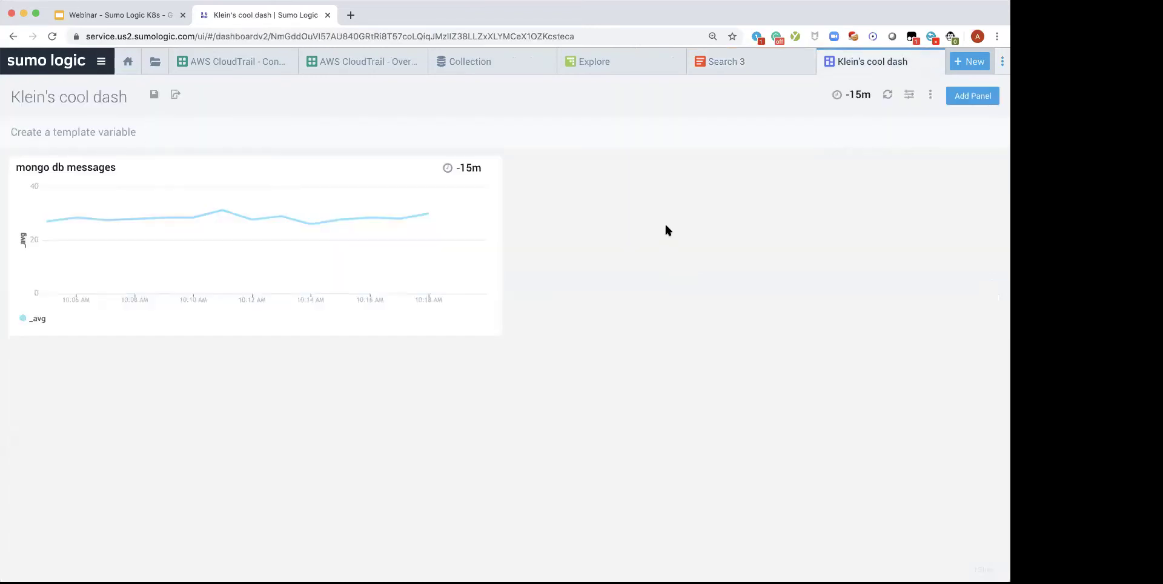
- Check the Kubernetes cluster overview in the existing Explore view, including its dashboard selector, and return to the mongo db messages dashboard
left_click(612, 66)
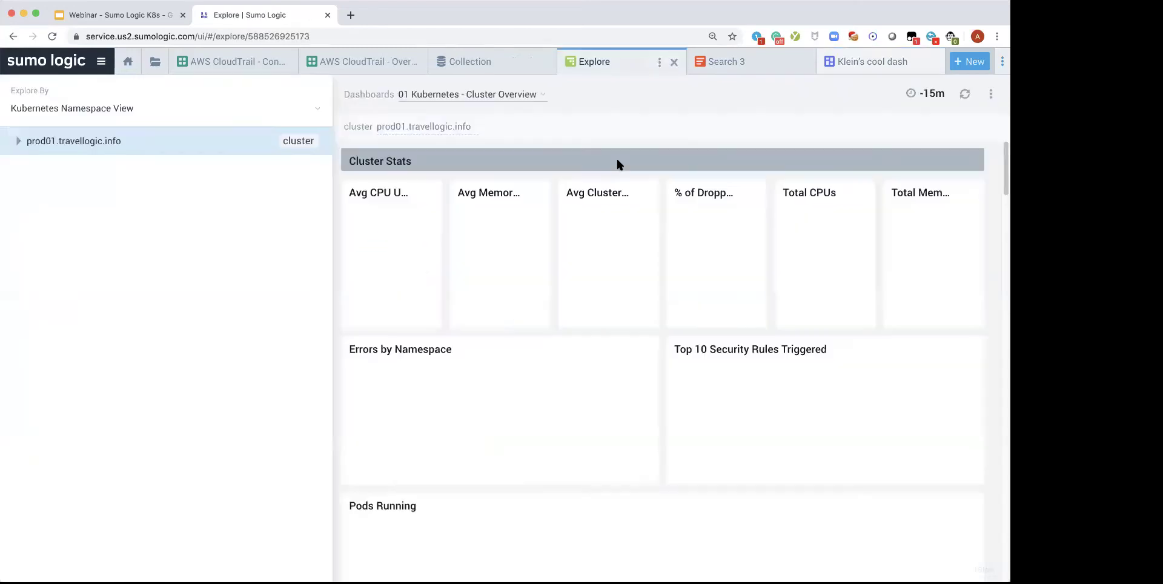
left_click(447, 95)
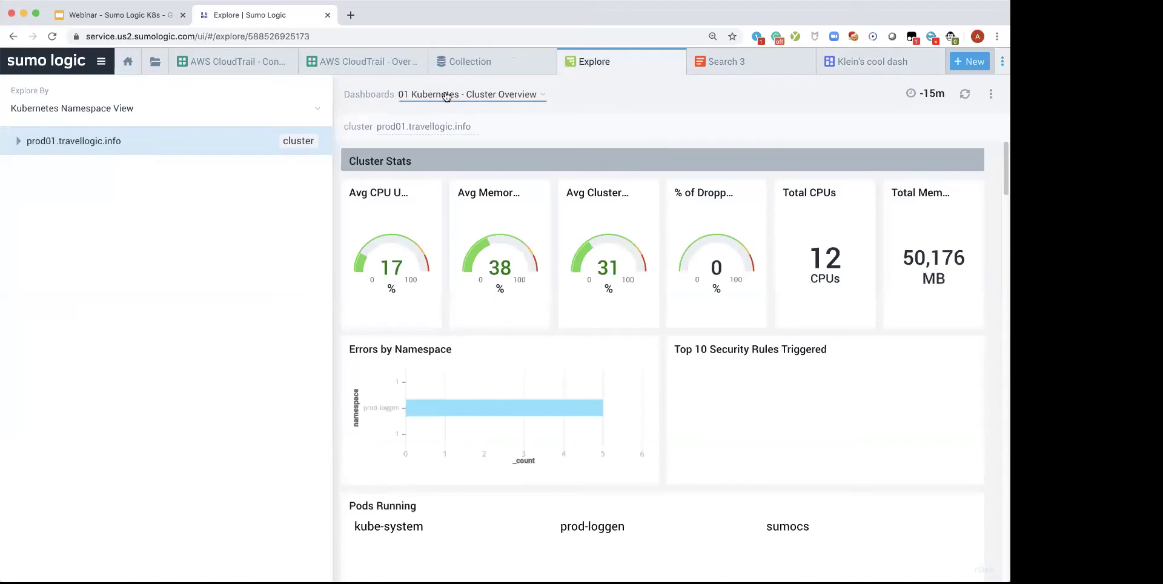
left_click(865, 64)
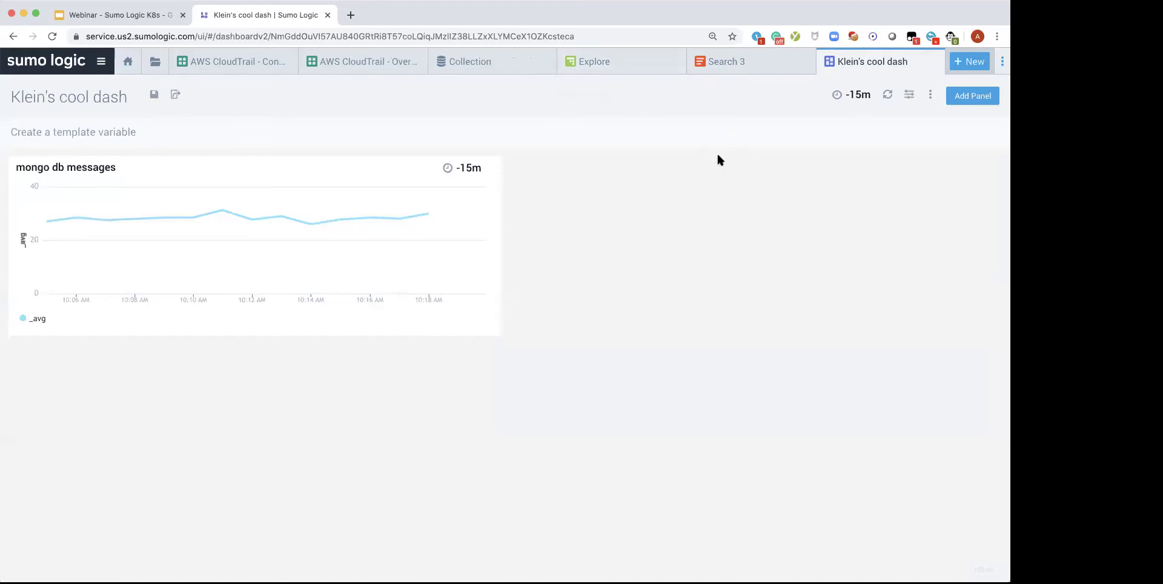
- Create a stack linking for the mongo db messages dashboard with key cluster and value *, and save the dashboard
left_click(154, 96)
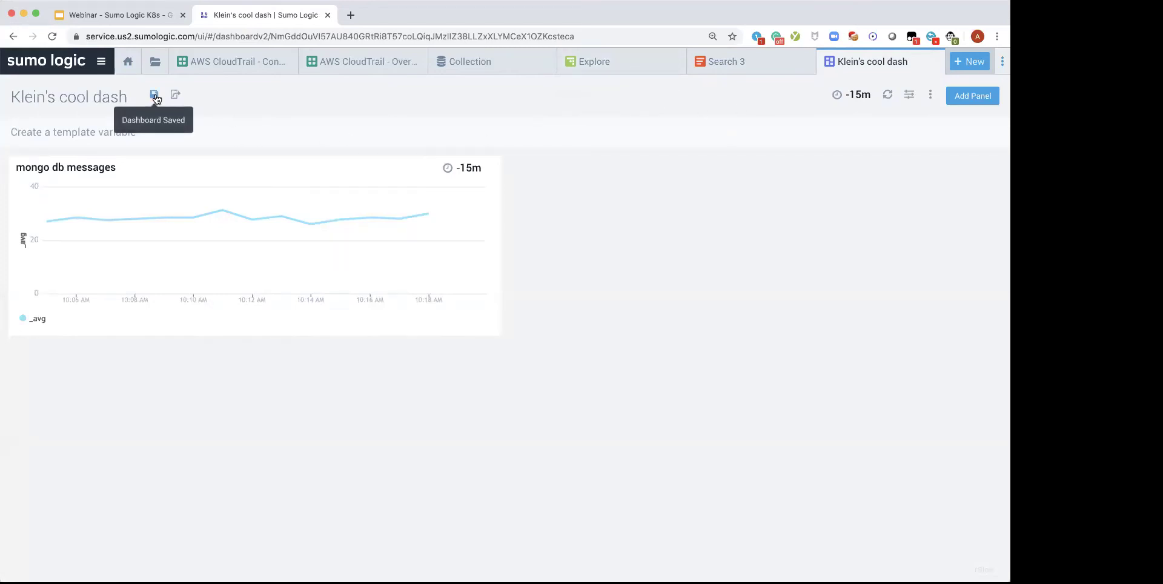
left_click(930, 94)
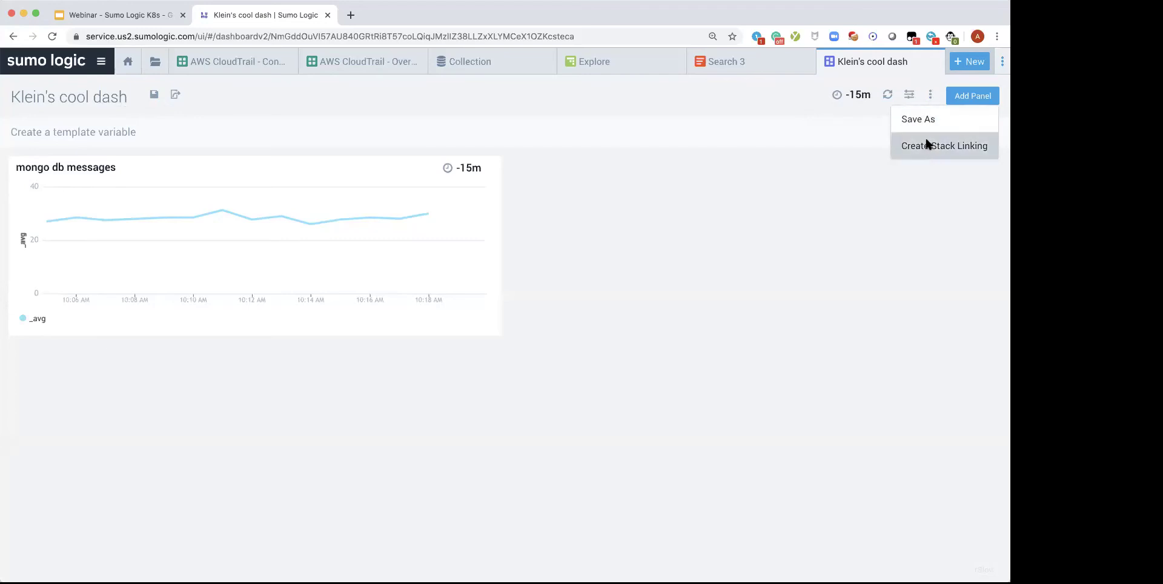
left_click(926, 146)
left_click(346, 326)
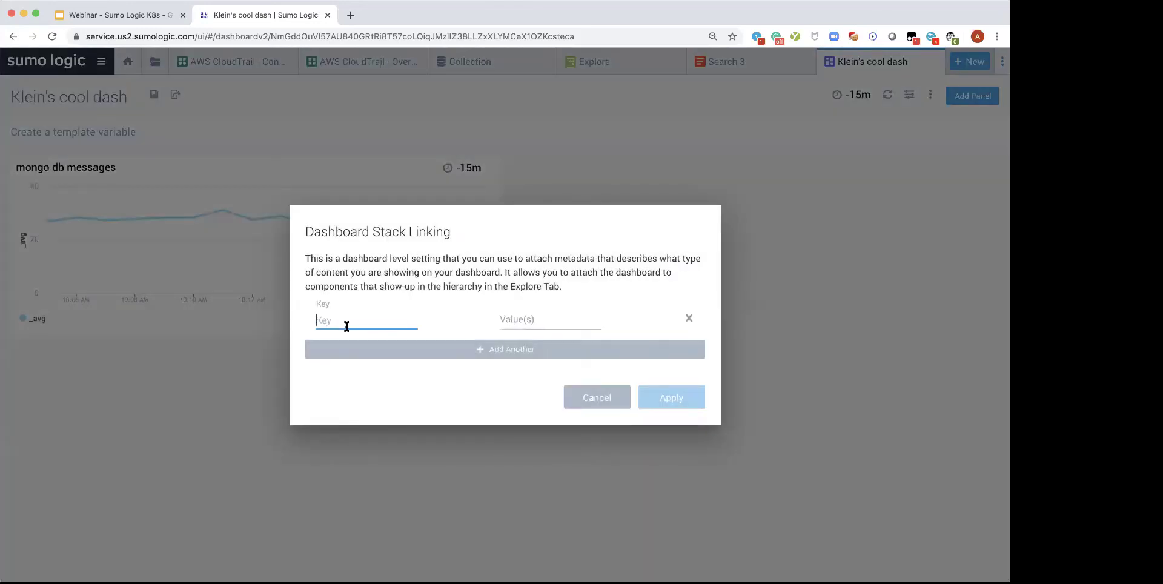
type("cluster")
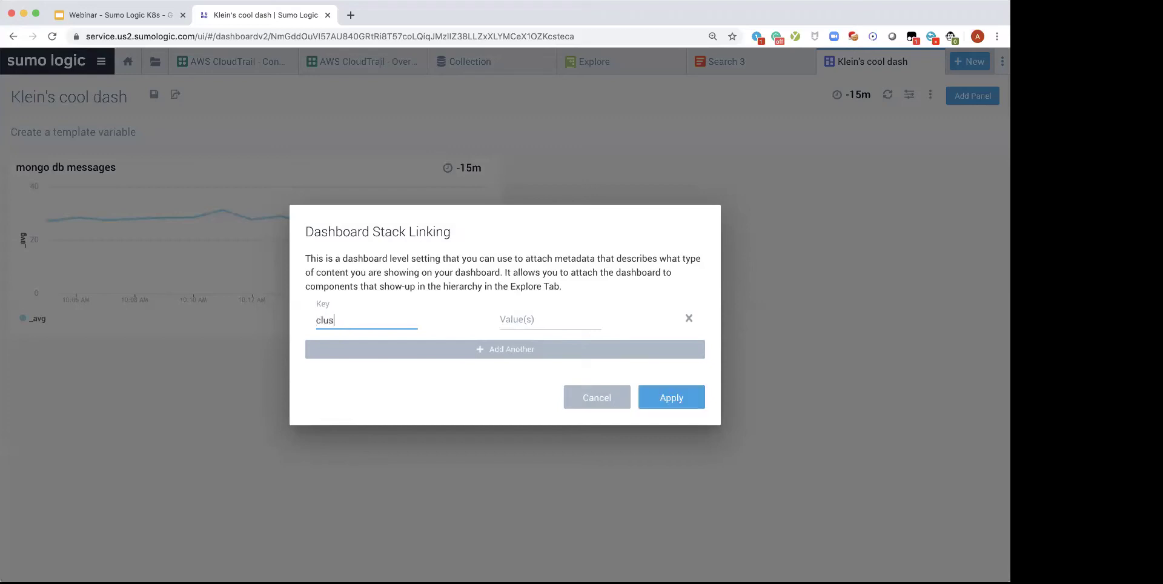
left_click(507, 319)
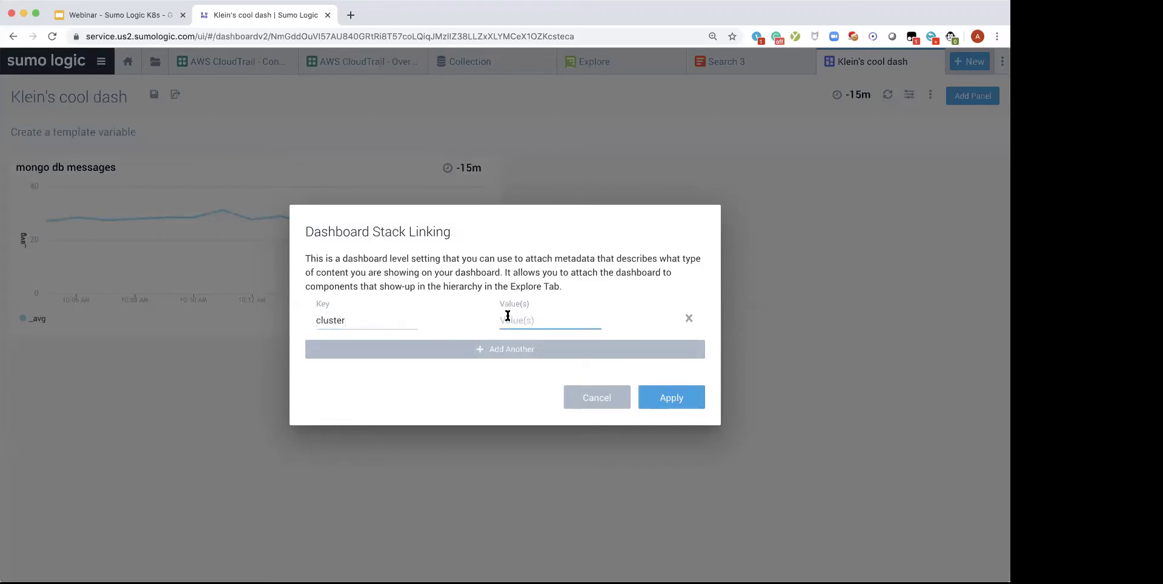
type("*")
left_click(591, 285)
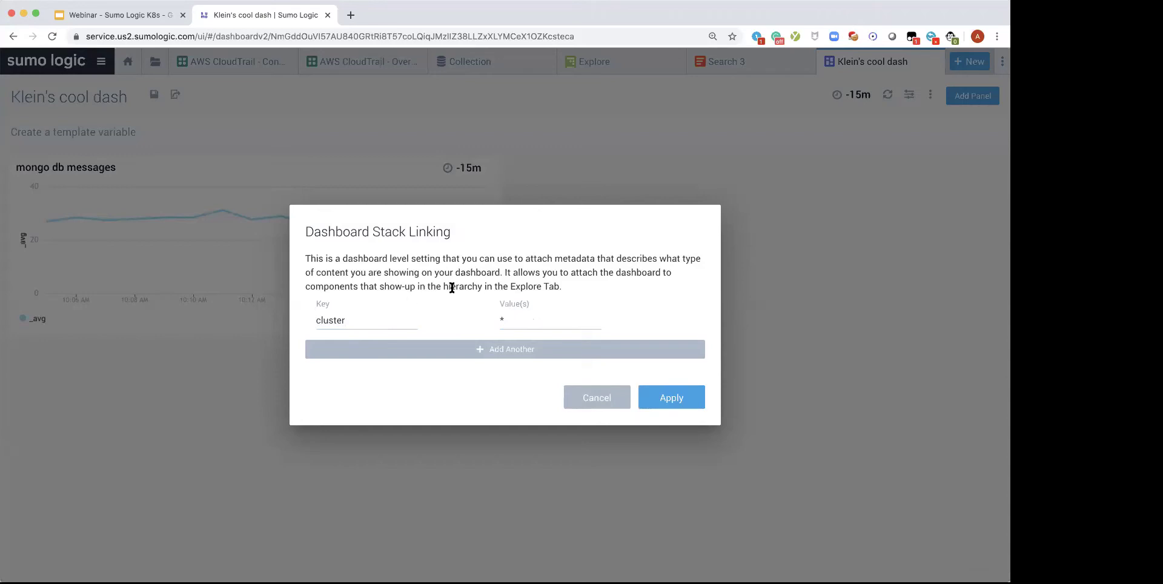
left_click(670, 401)
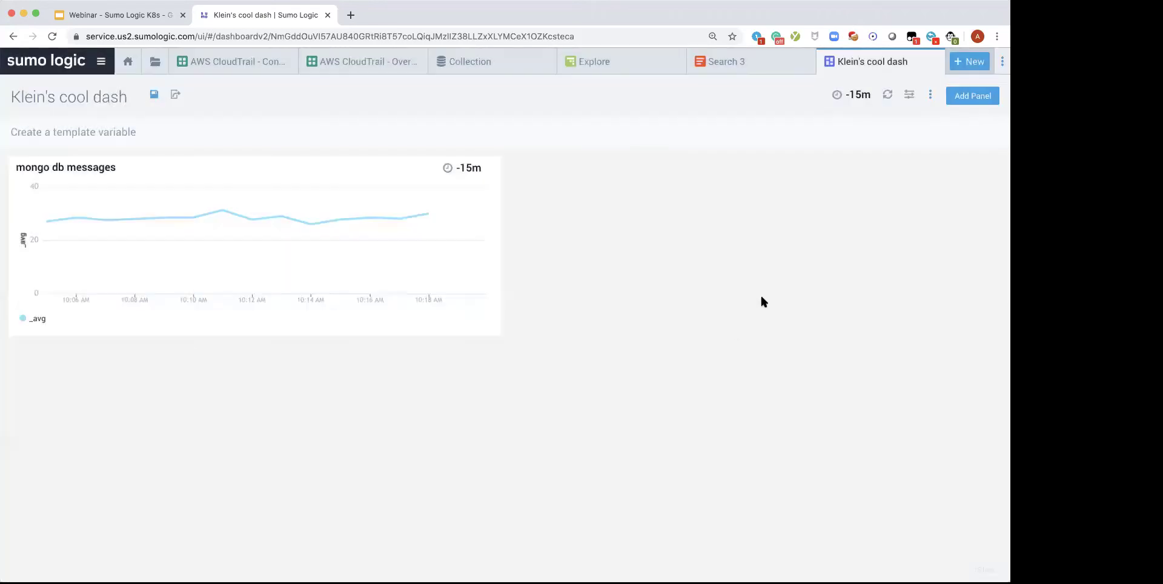
left_click(154, 95)
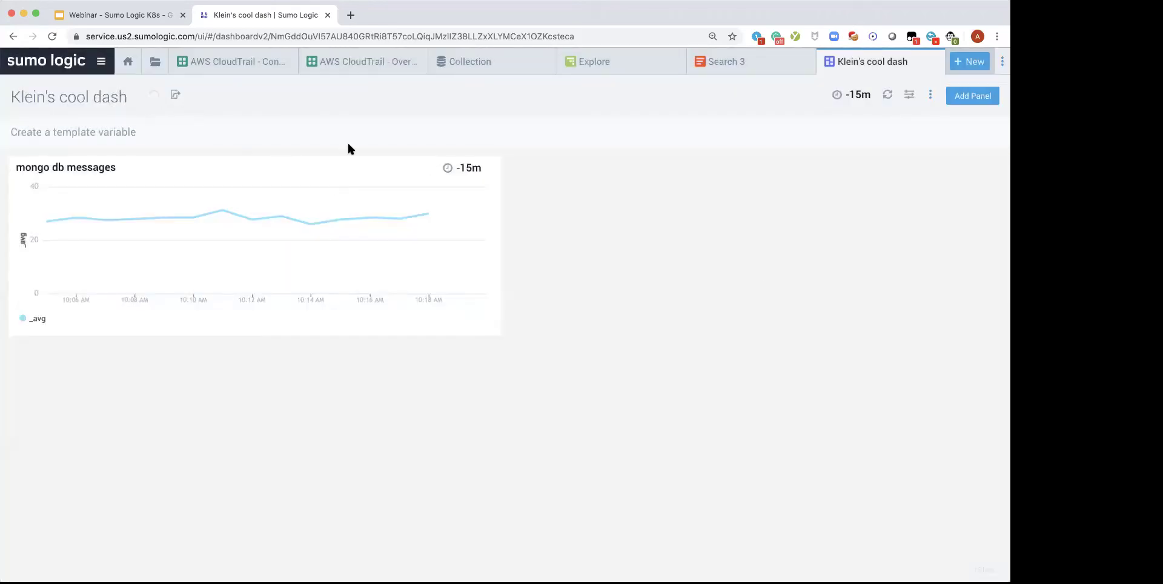
- Open a new Explore view and display the linked mongo db messages dashboard for the prod01.travellogic.info cluster
left_click(968, 62)
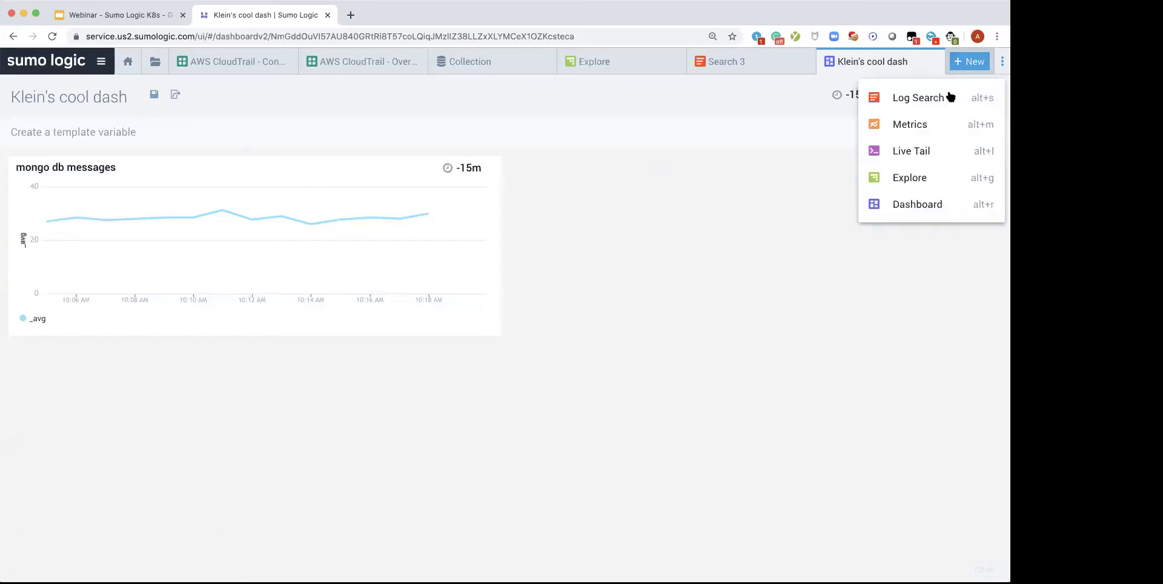
left_click(921, 175)
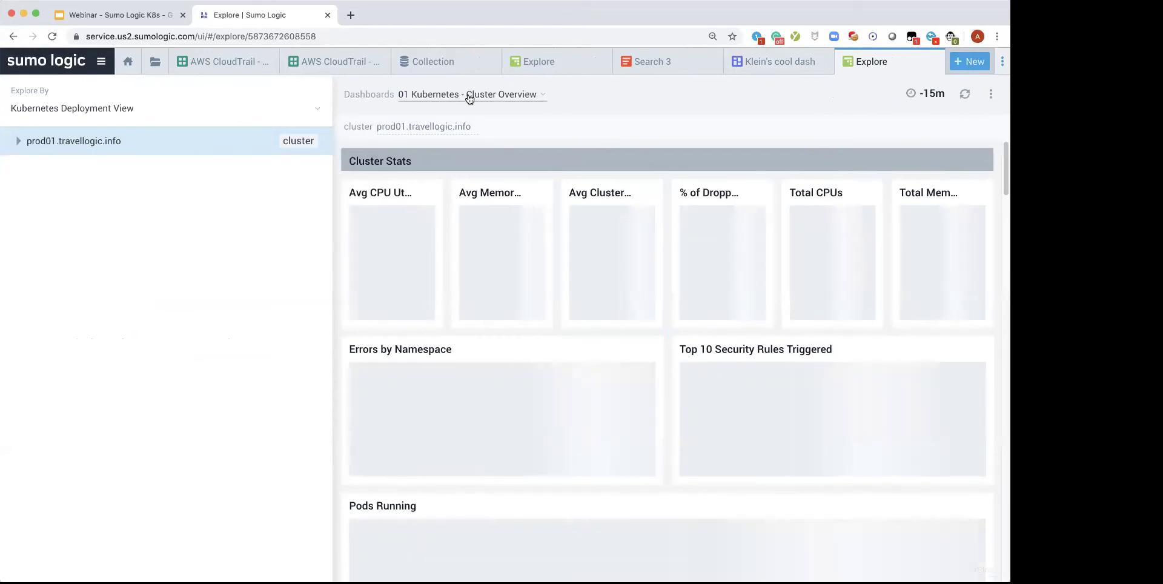
left_click(535, 94)
scroll(525, 245, "down", 5)
scroll(526, 243, "down", 10)
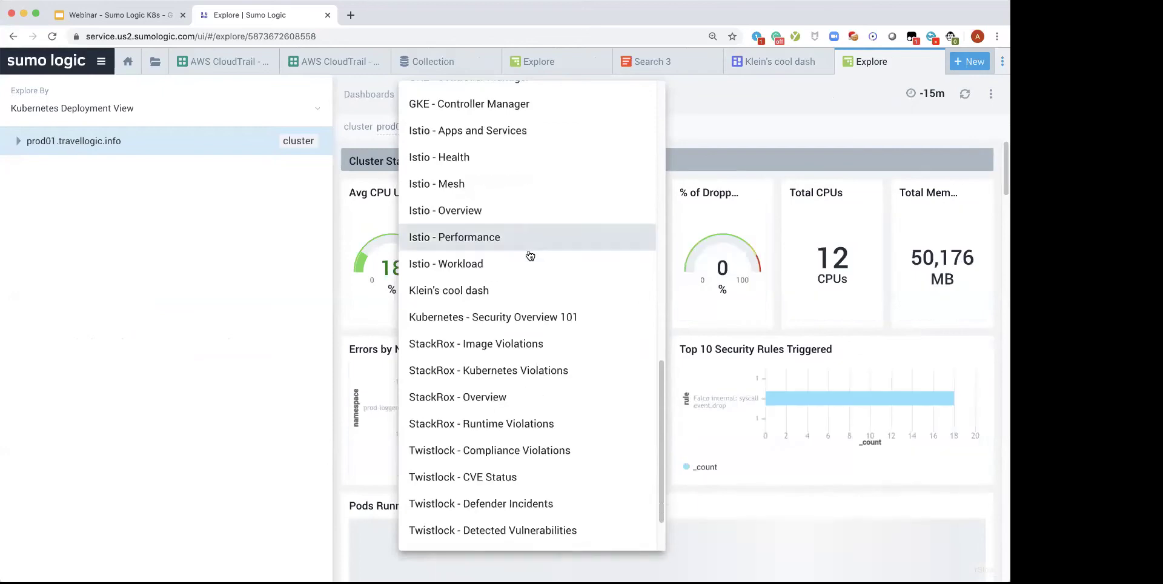
left_click(475, 292)
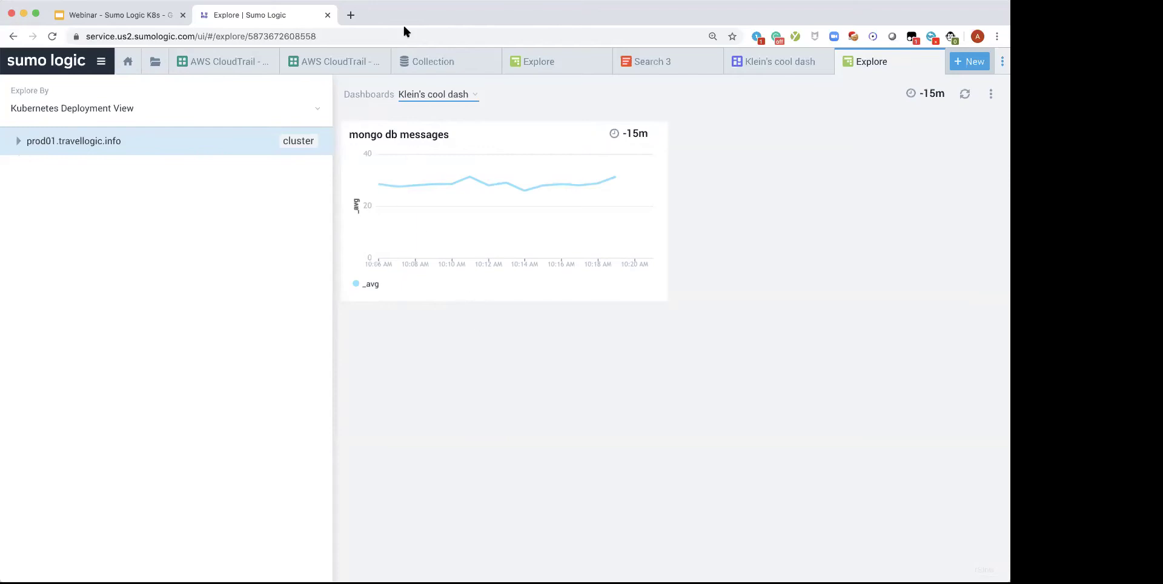
- Open the App Catalog, collapse the side navigation, and look through the apps in all categories
left_click(267, 21)
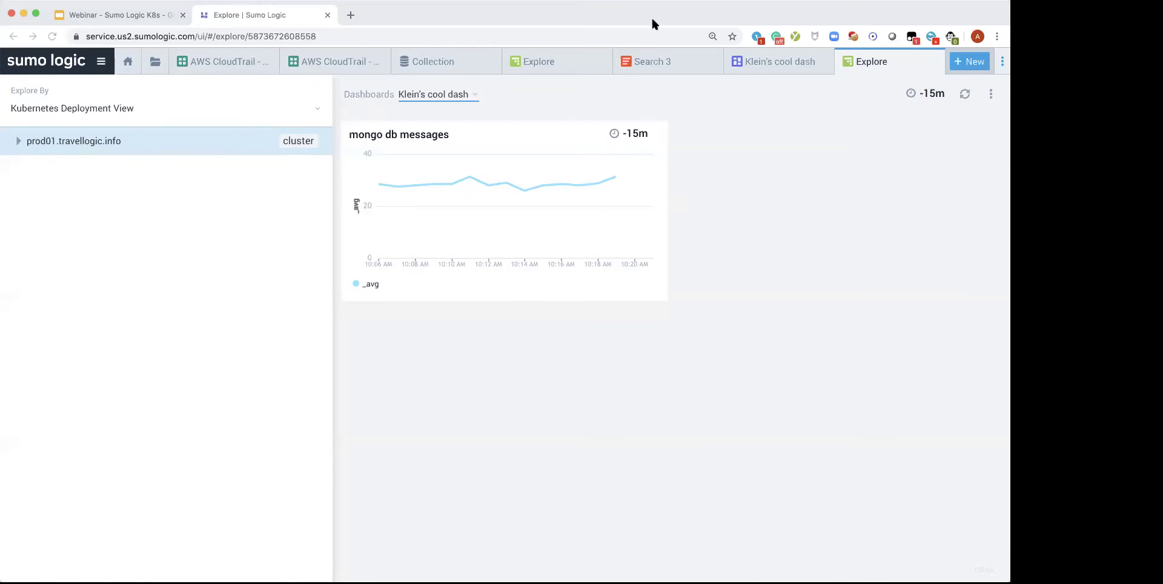
left_click(101, 61)
left_click(59, 462)
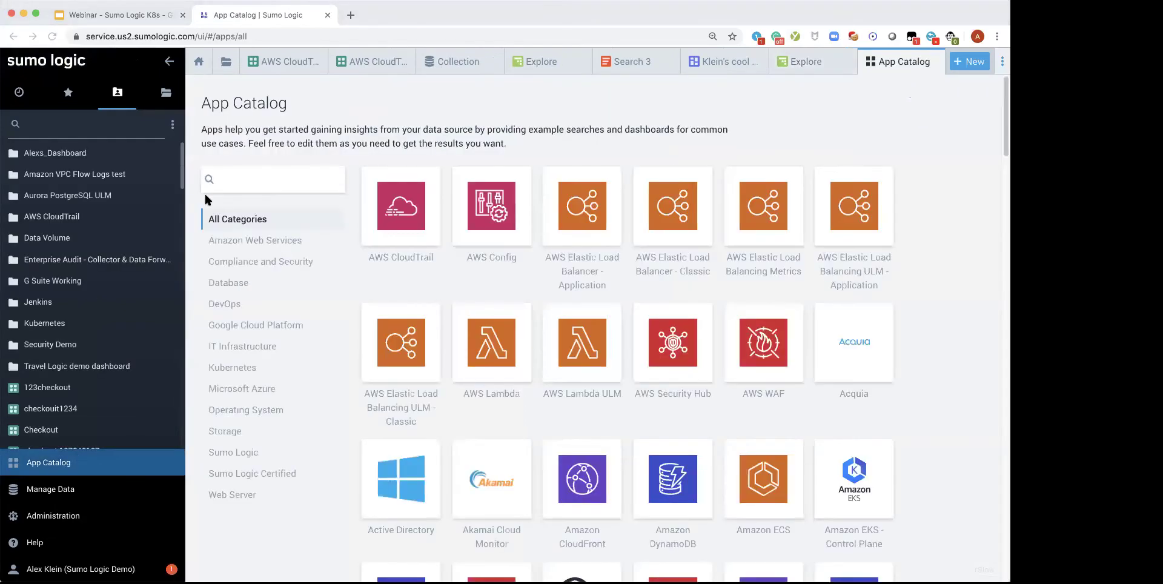
left_click(169, 61)
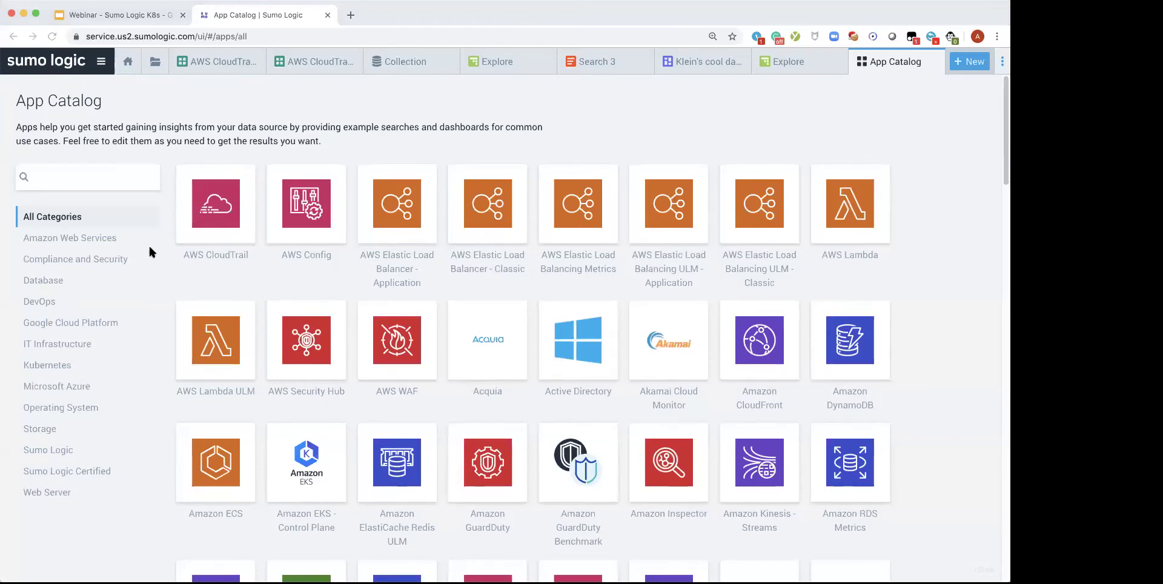
scroll(106, 191, "down", 3)
scroll(418, 229, "down", 20)
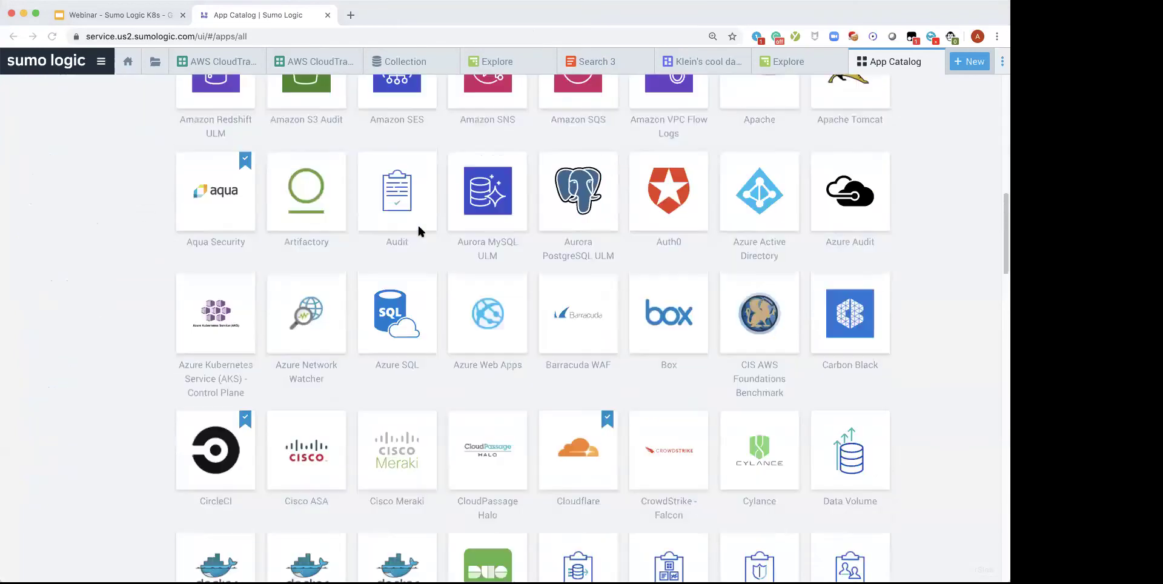
scroll(418, 229, "down", 12)
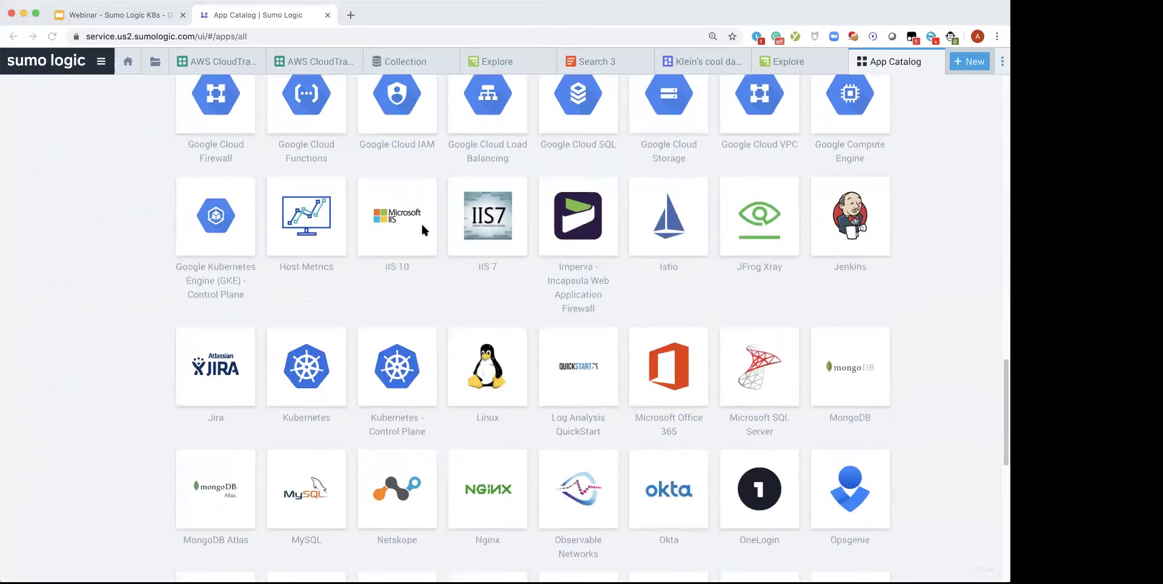
scroll(174, 289, "up", 20)
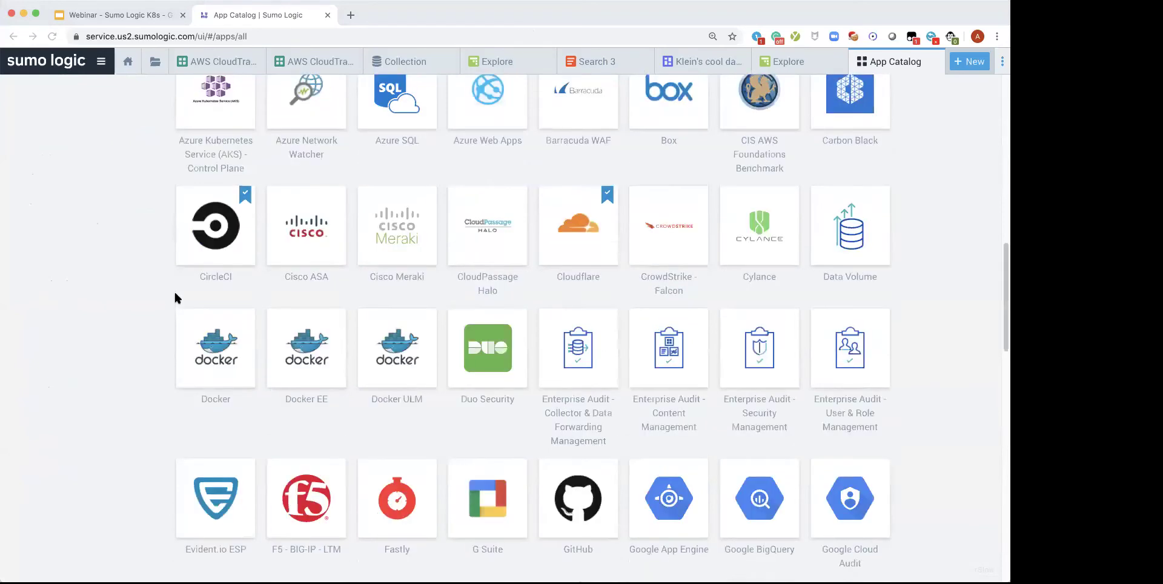
scroll(241, 281, "up", 8)
- Browse the Amazon Web Services, Compliance and Security, Kubernetes, and Web Server app categories, and return to All Categories
left_click(83, 245)
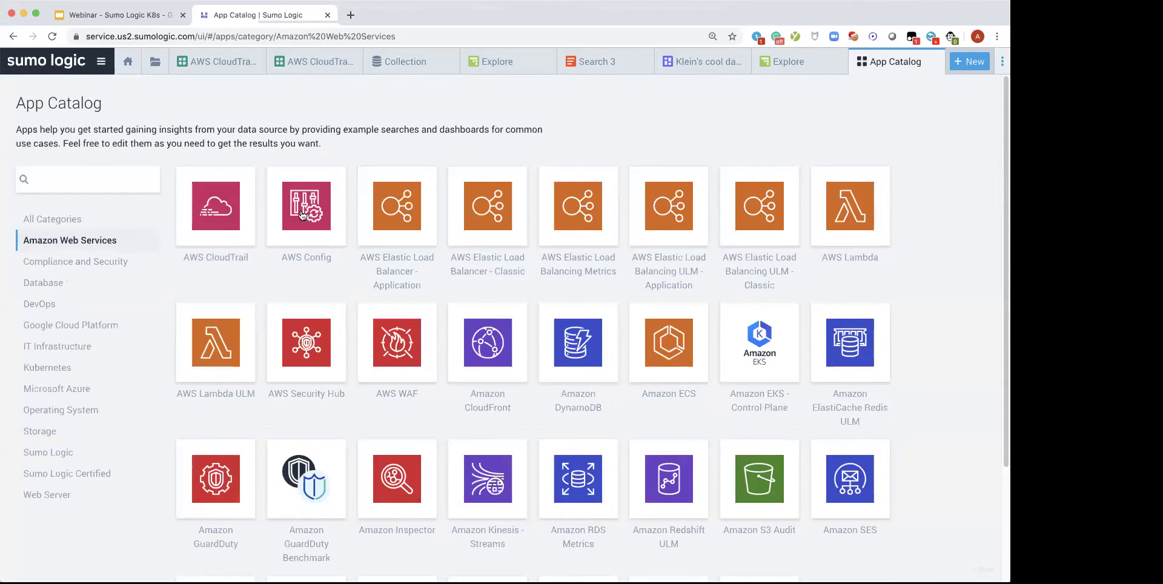
left_click(102, 264)
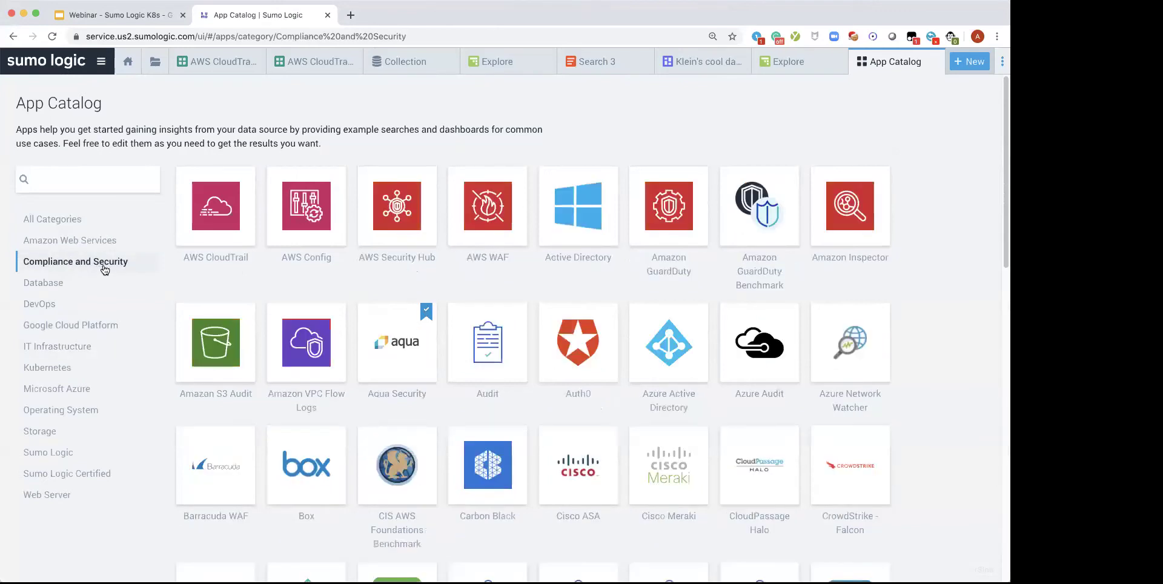
scroll(394, 458, "down", 1)
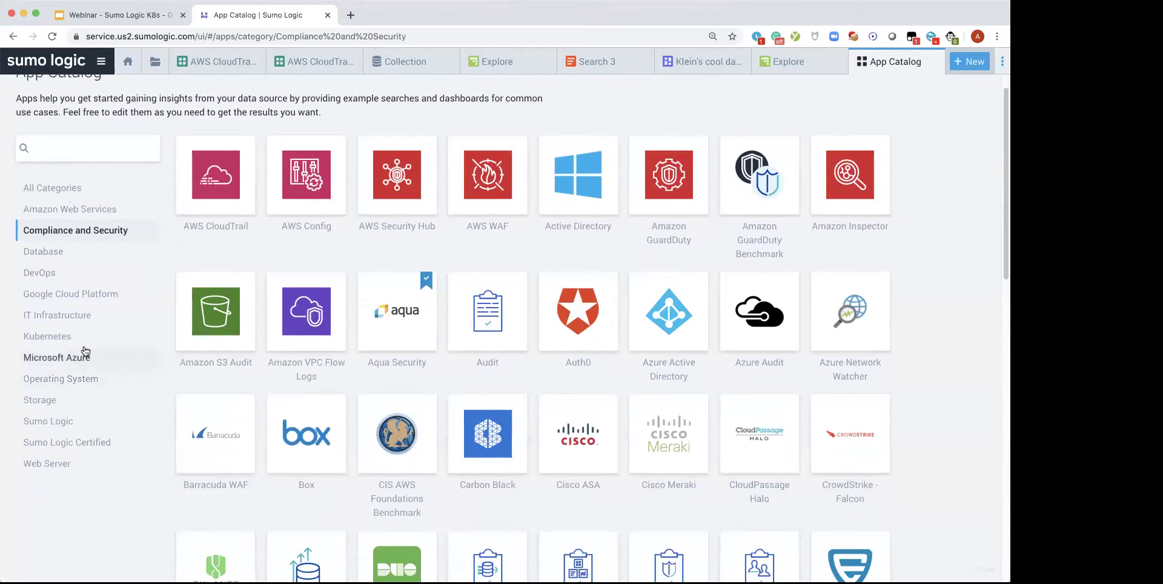
left_click(61, 337)
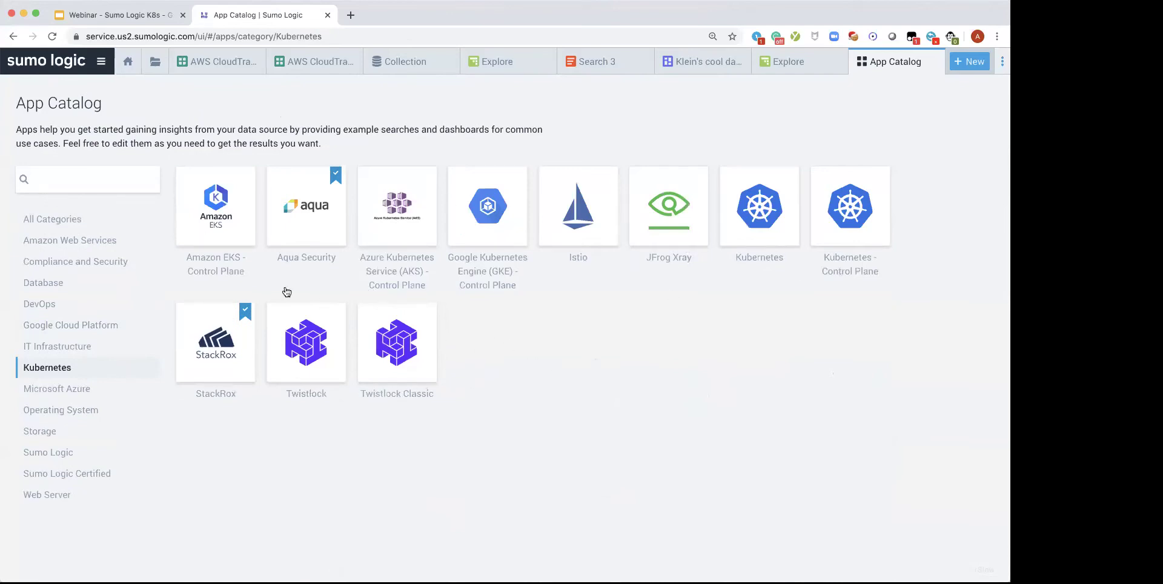
left_click(72, 496)
left_click(92, 223)
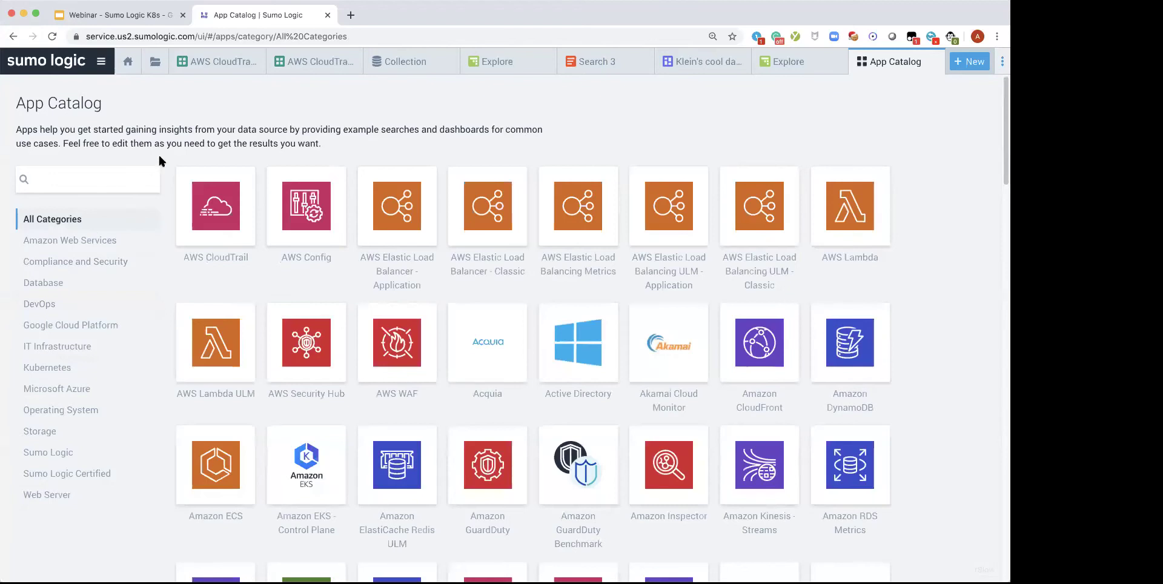
- Examine the AWS CloudTrail Console Logins dashboard and the AWS CloudTrail Overview dashboard
left_click(209, 61)
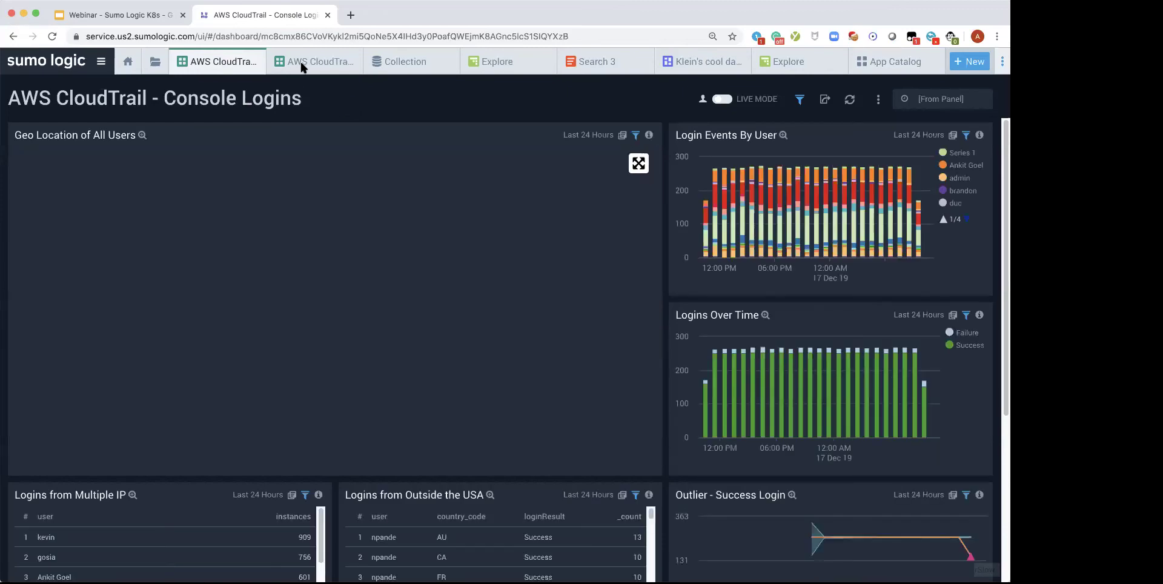
left_click(302, 66)
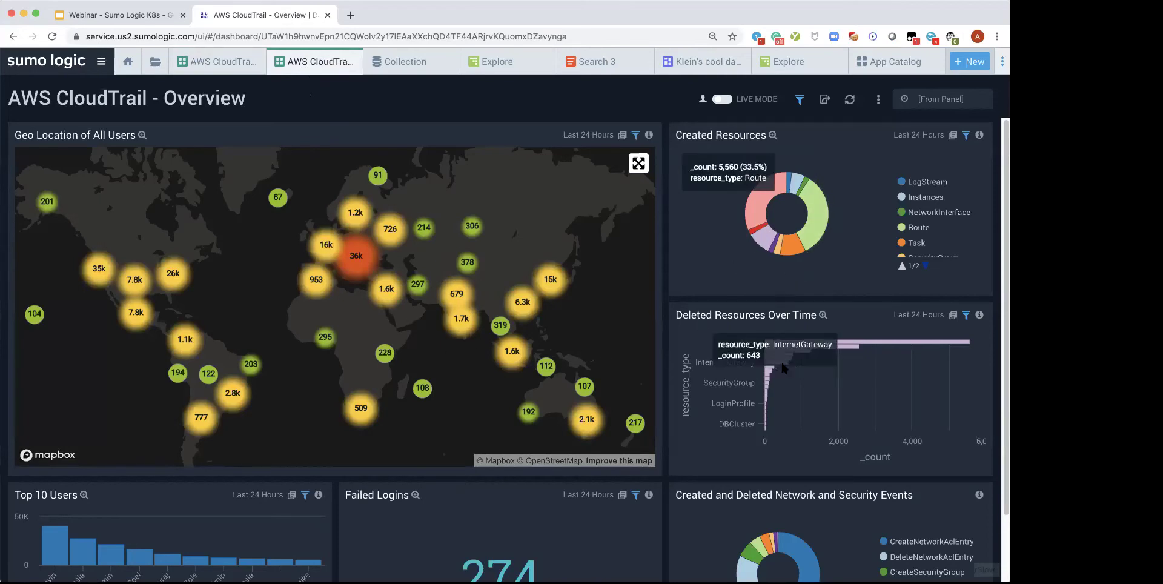
scroll(351, 253, "down", 1)
- Review the Logins without MFA panel on the AWS CloudTrail Console Logins dashboard and open its query as a log search
left_click(213, 62)
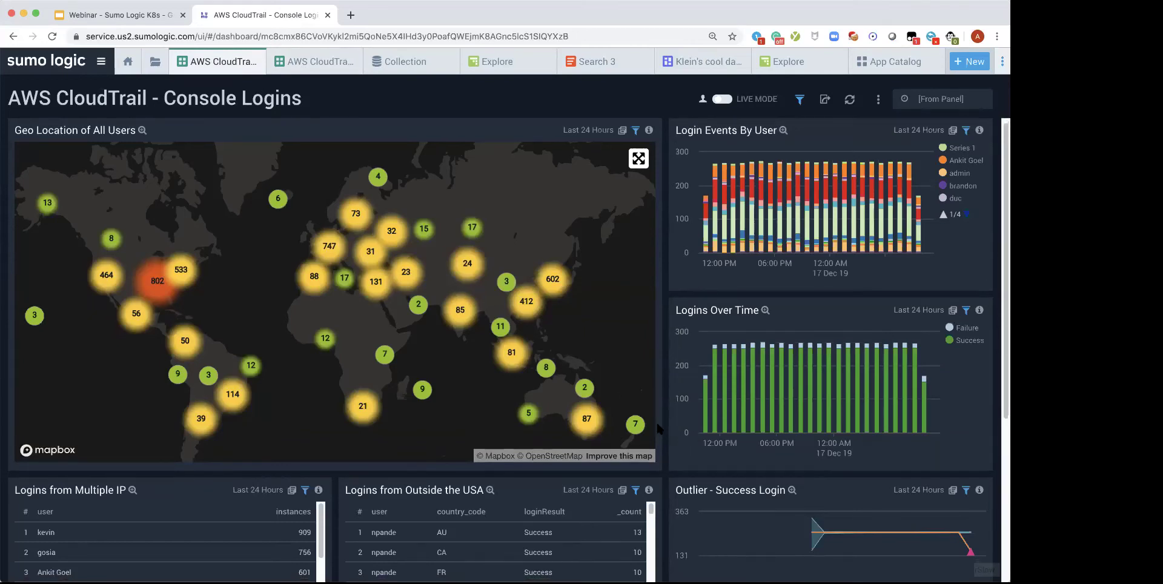
scroll(660, 430, "down", 5)
scroll(671, 434, "down", 4)
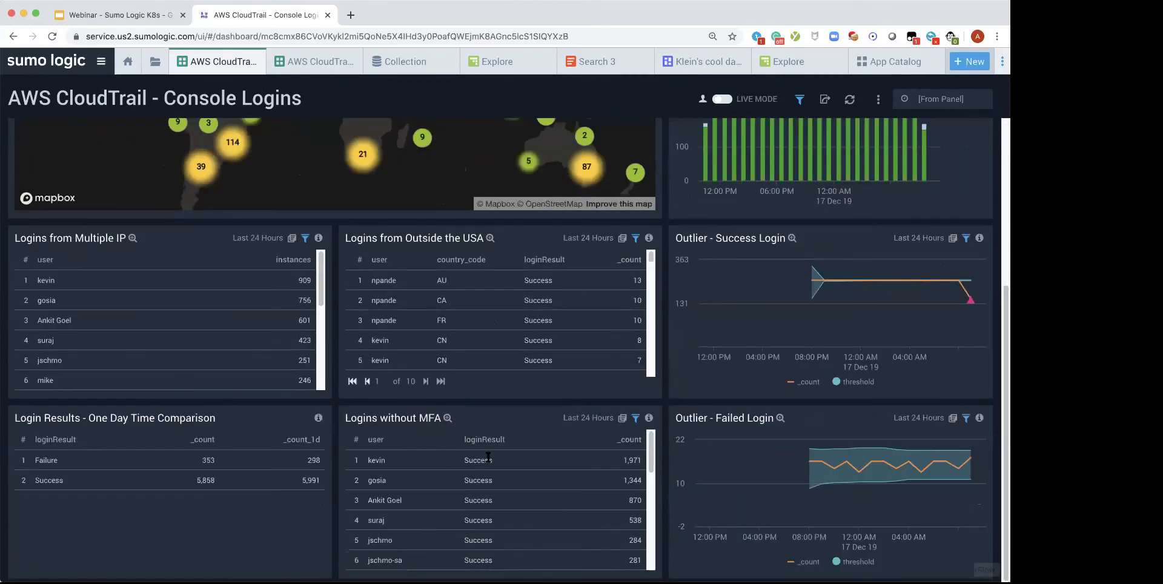
double_click(376, 460)
double_click(624, 460)
left_click(622, 419)
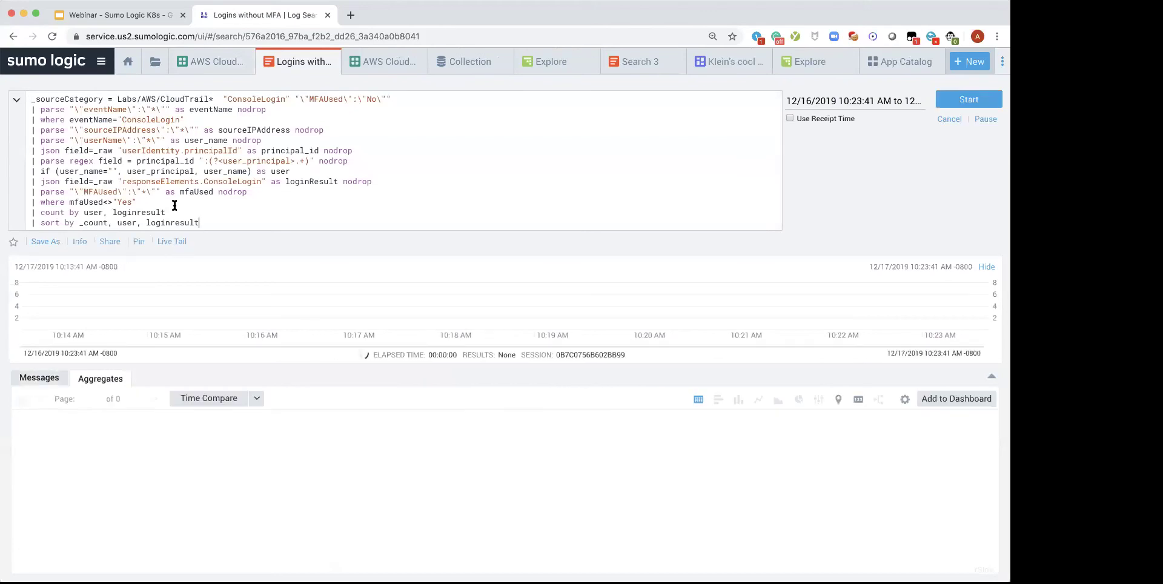
- Begin saving the Logins without MFA search as a scheduled search with a Real Time run frequency
left_click(54, 248)
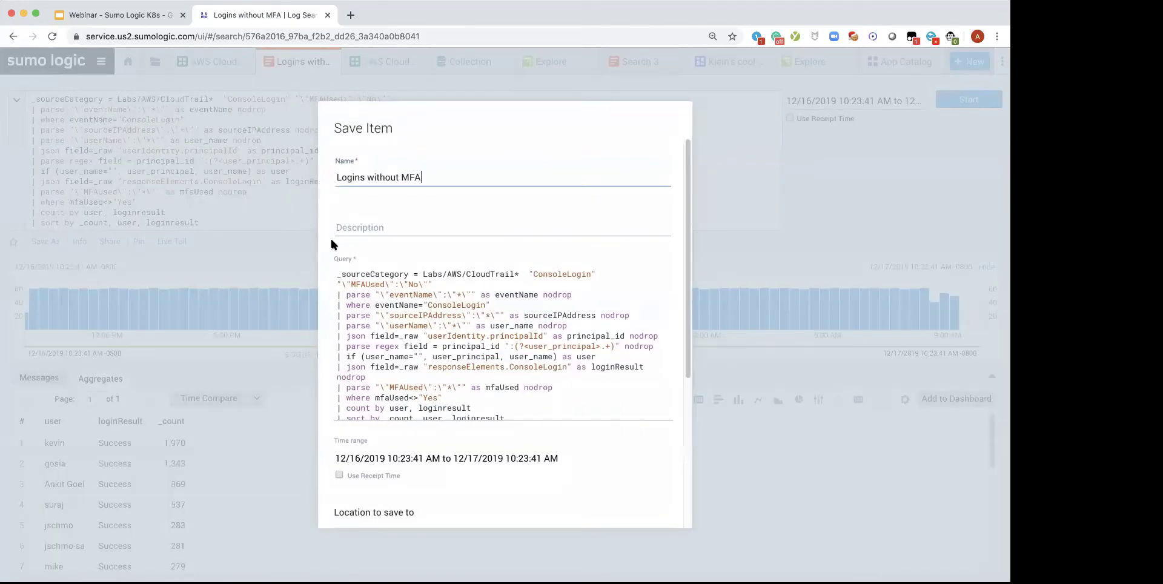
scroll(449, 272, "down", 4)
left_click(390, 493)
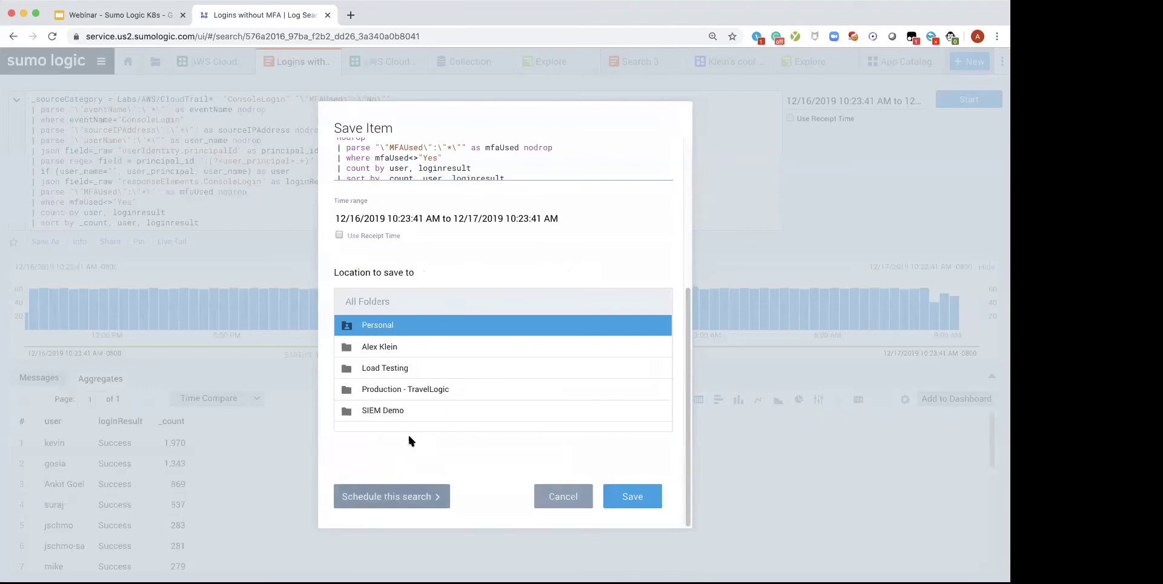
left_click(400, 273)
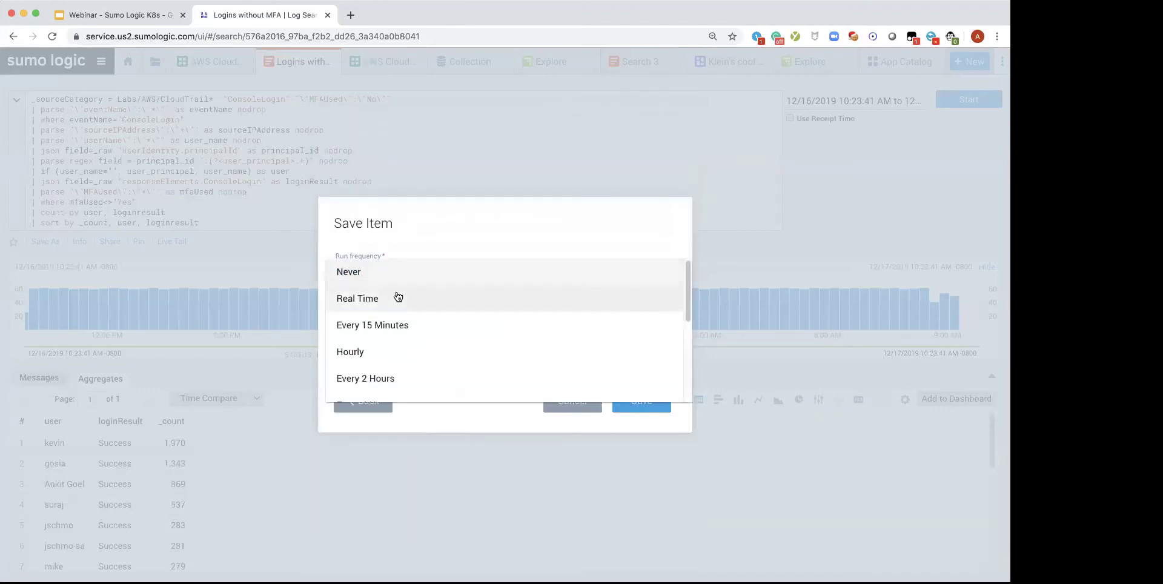
left_click(397, 299)
scroll(412, 306, "down", 5)
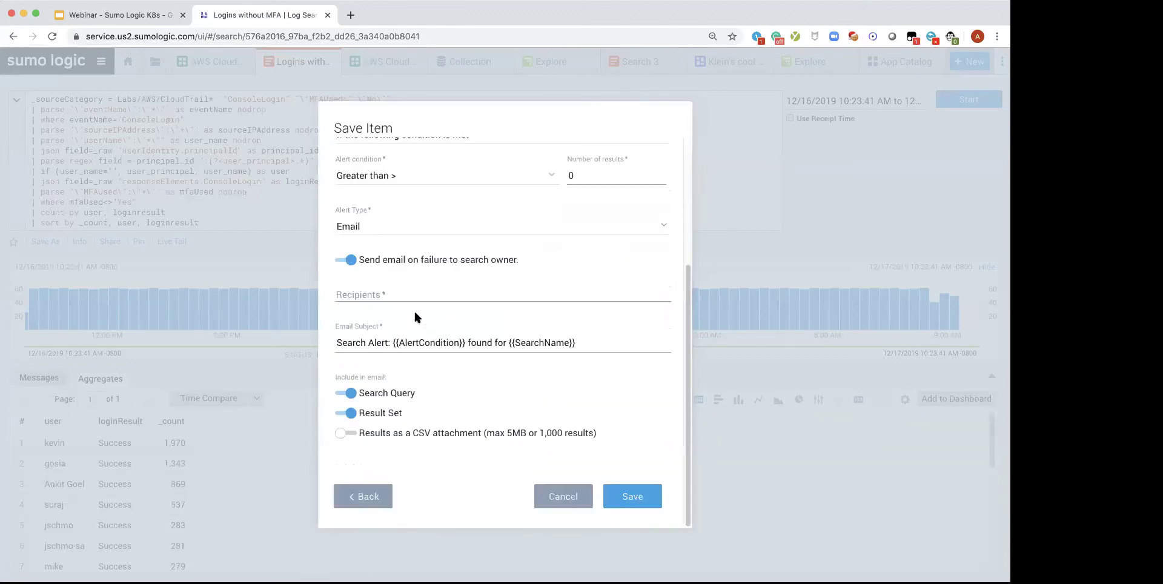
- Try a Webhook alert type with a customized payload for the scheduled search, and cancel without saving
left_click(390, 235)
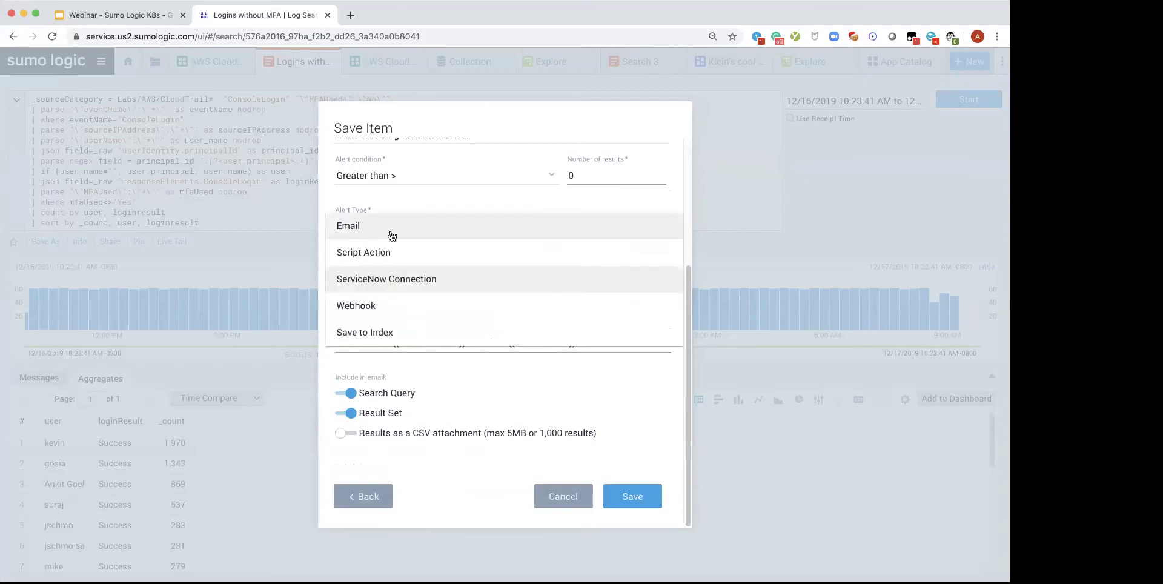
left_click(389, 307)
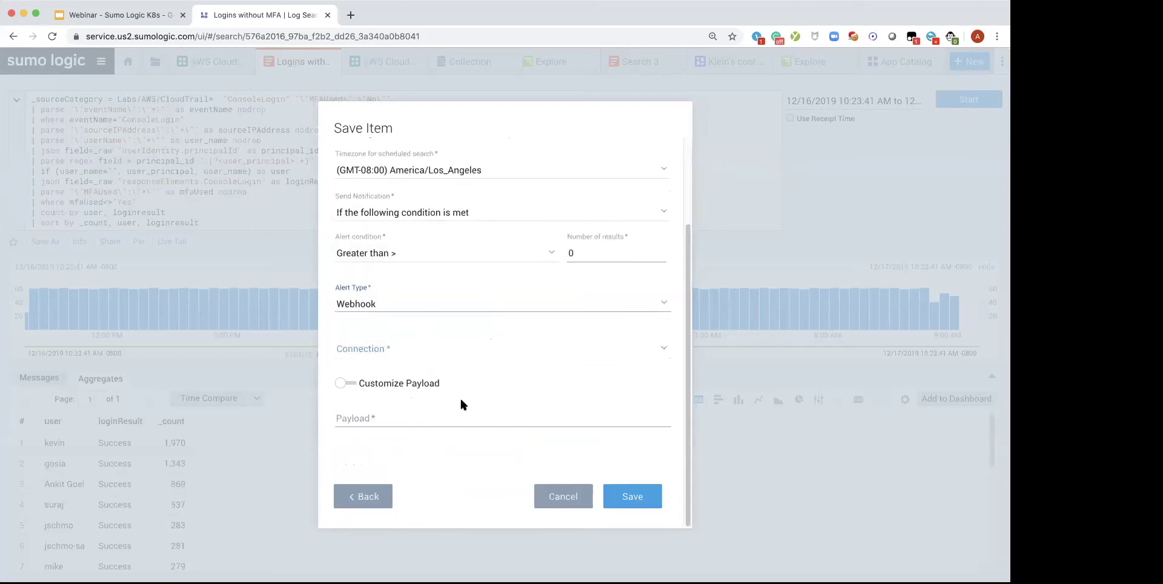
left_click(350, 384)
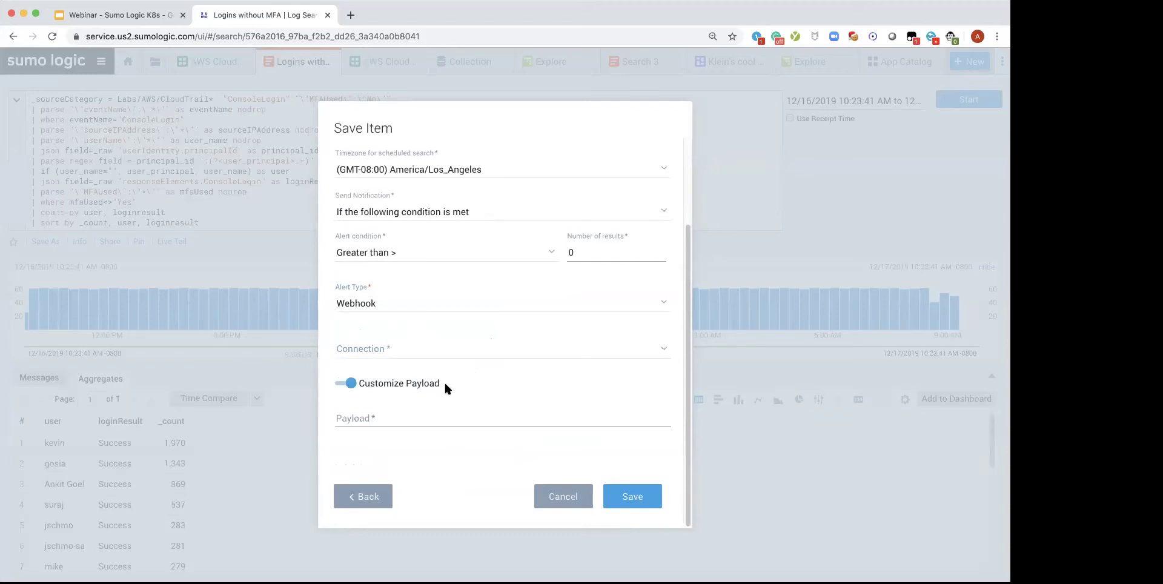
left_click(568, 496)
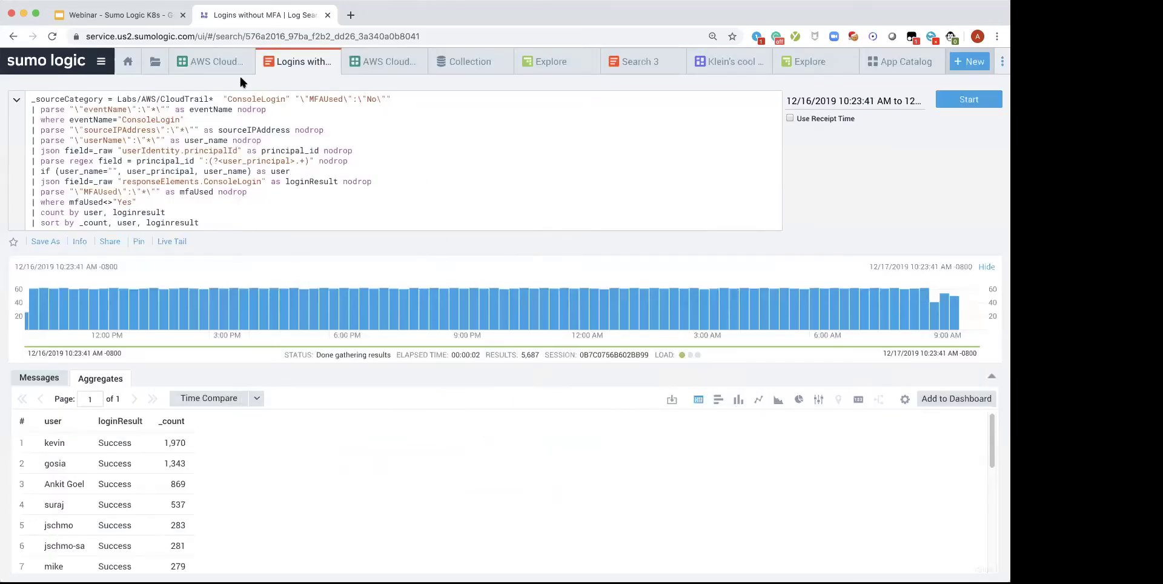
- Switch to the Google Slides webinar presentation and advance to the K8s Data Collection with Sumo Logic slide
left_click(138, 18)
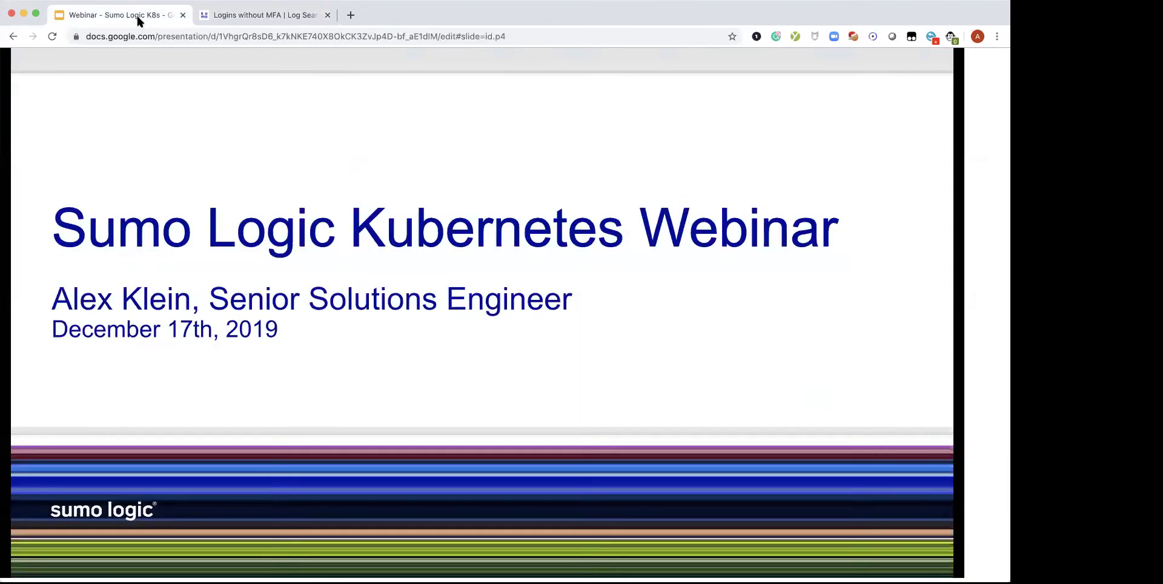
key("Right")
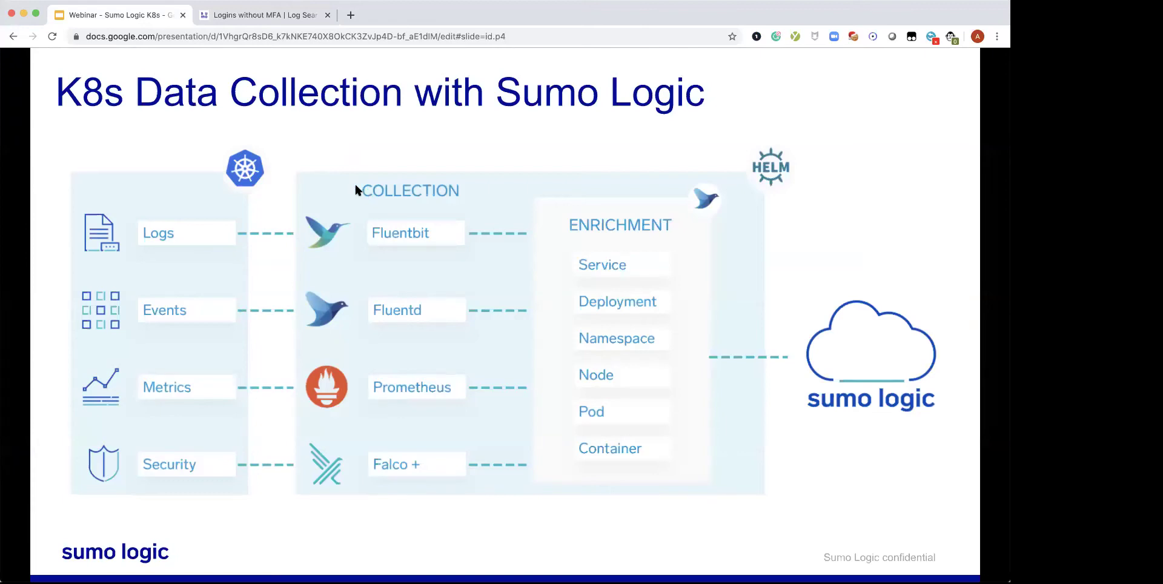
- Switch to Sumo Logic, show the 01 Kubernetes - Cluster Overview dashboard in Explore down to Pods Running, and return to the Google Slides presentation
left_click(253, 18)
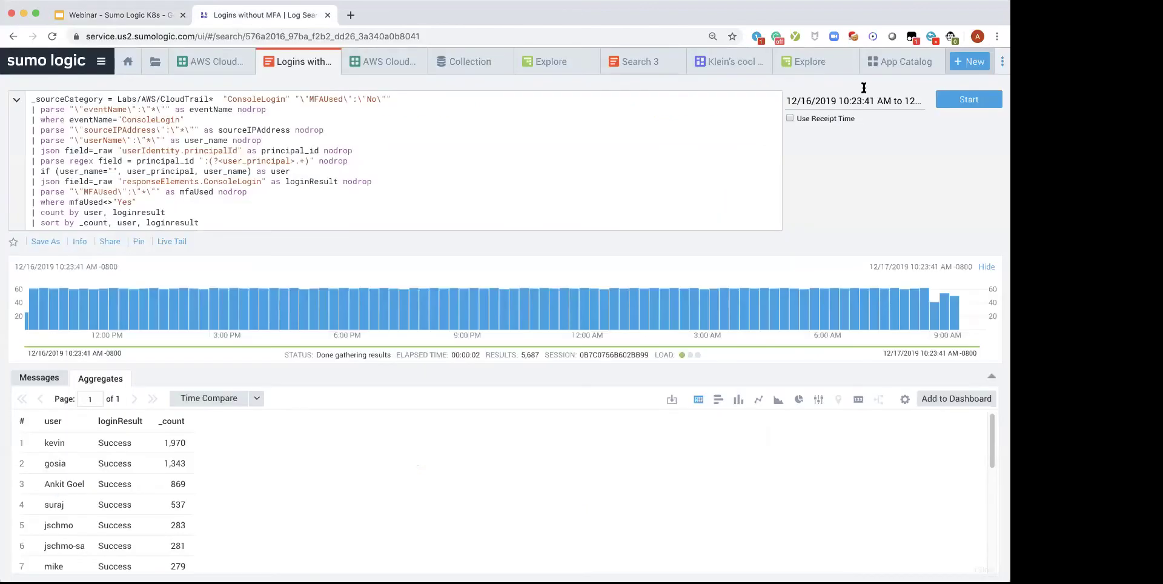
left_click(803, 63)
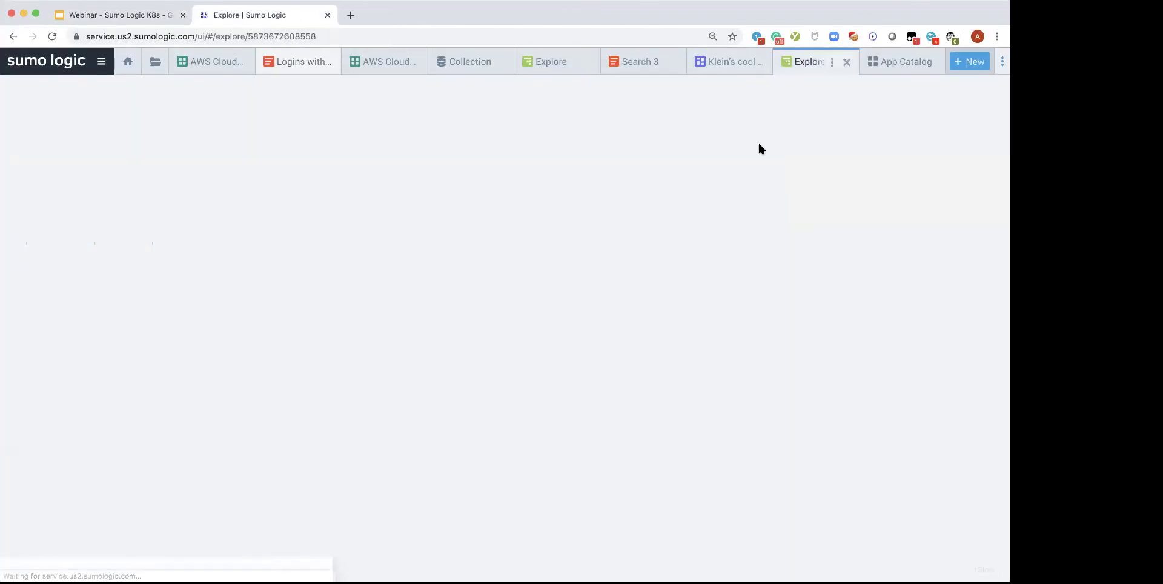
left_click(446, 95)
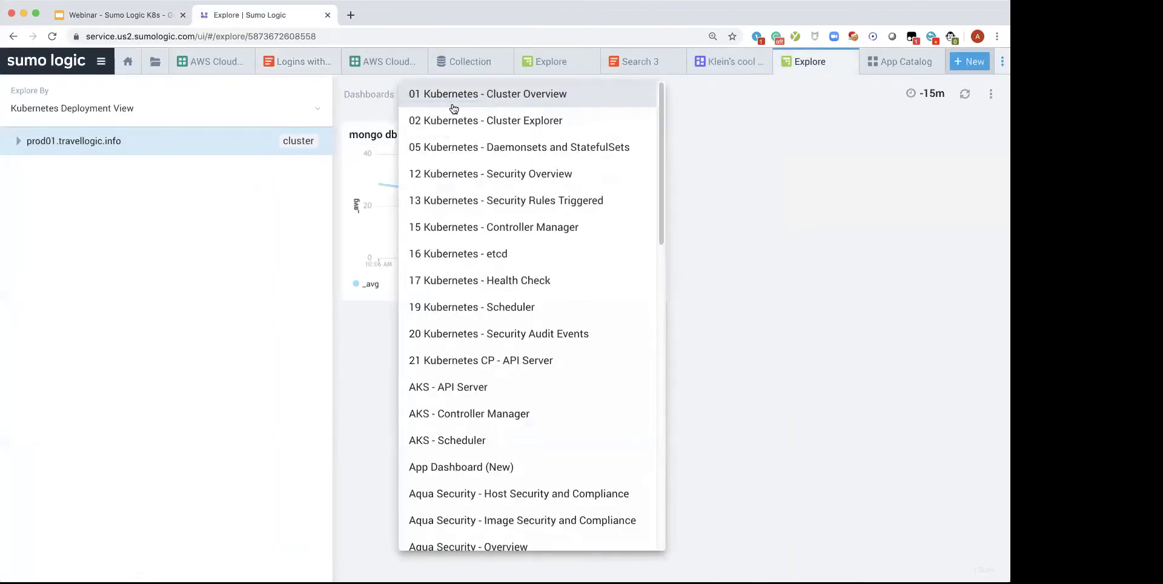
key("Return")
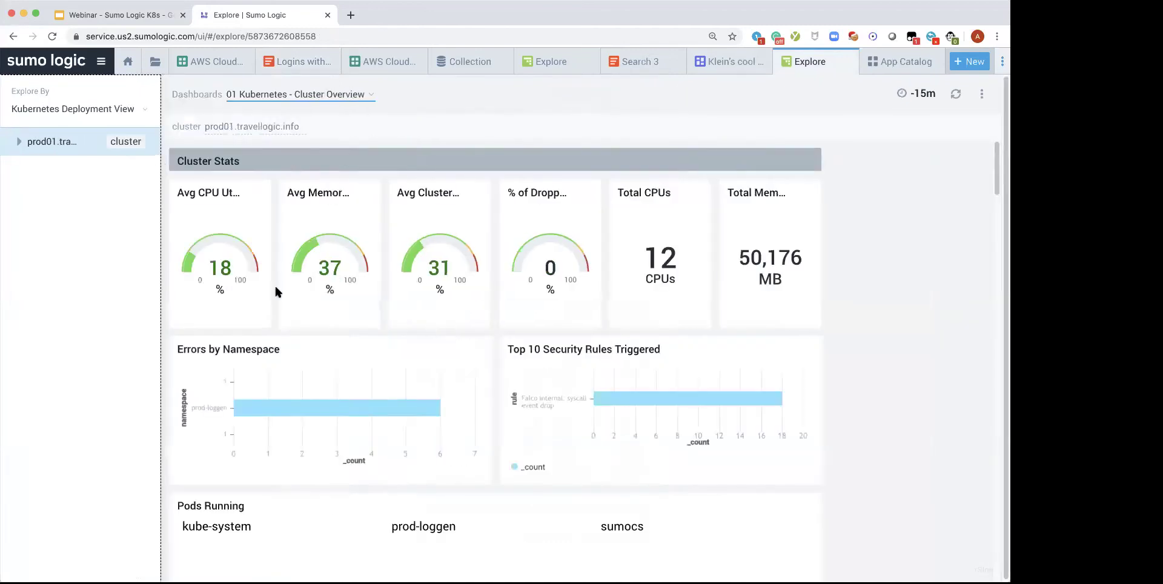
scroll(614, 361, "down", 3)
scroll(613, 361, "down", 3)
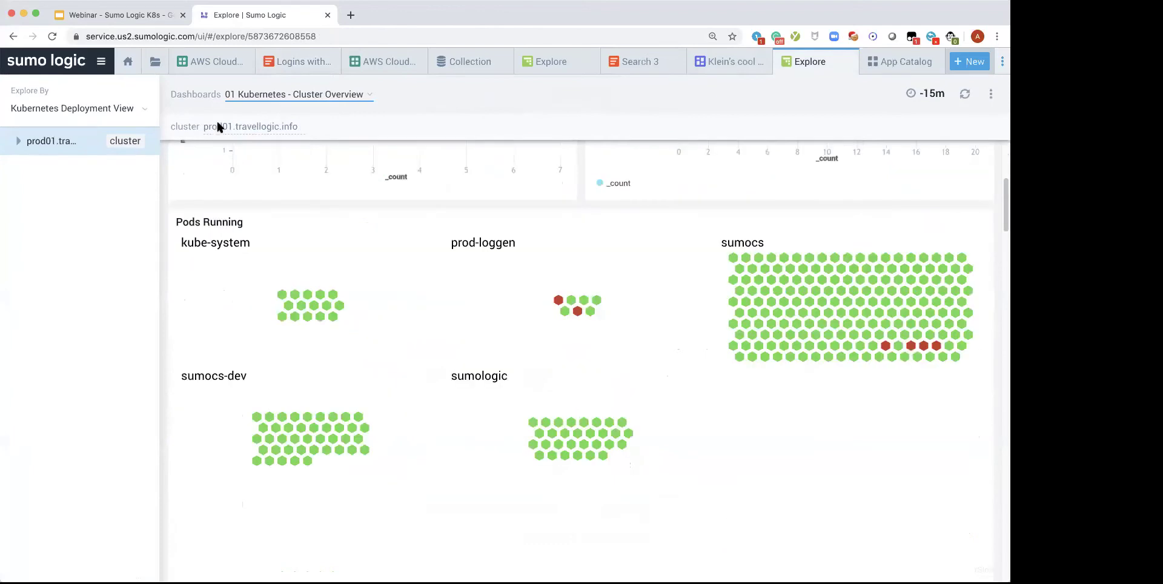
left_click(121, 14)
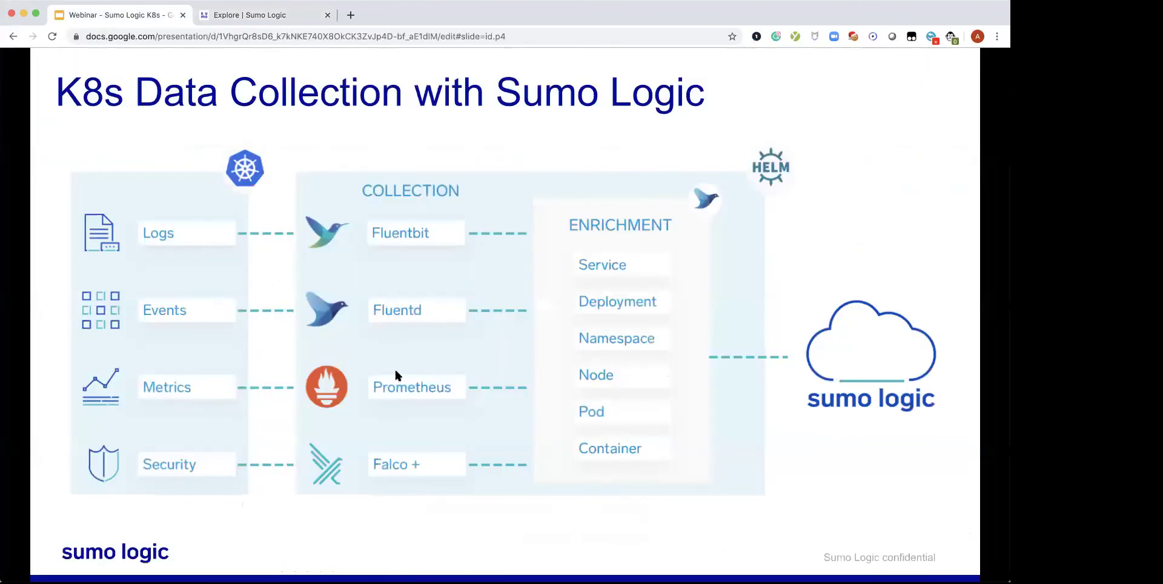
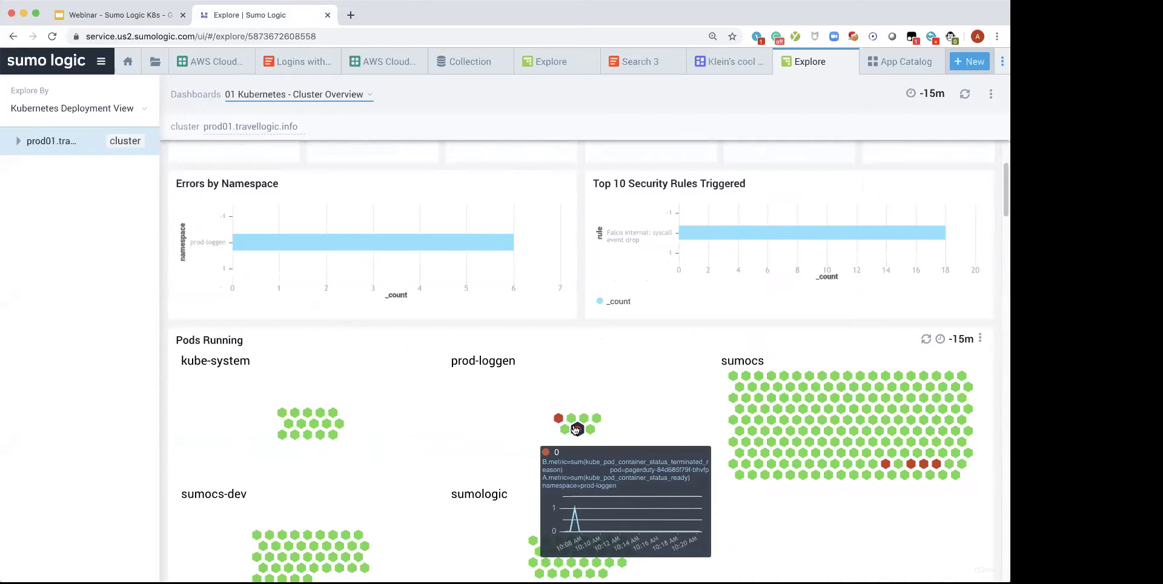
- Inspect the red prod-loggen pods, expand the prod01.travellogic.info cluster, and open and refresh the prod-loggen namespace overview
mouse_move(560, 419)
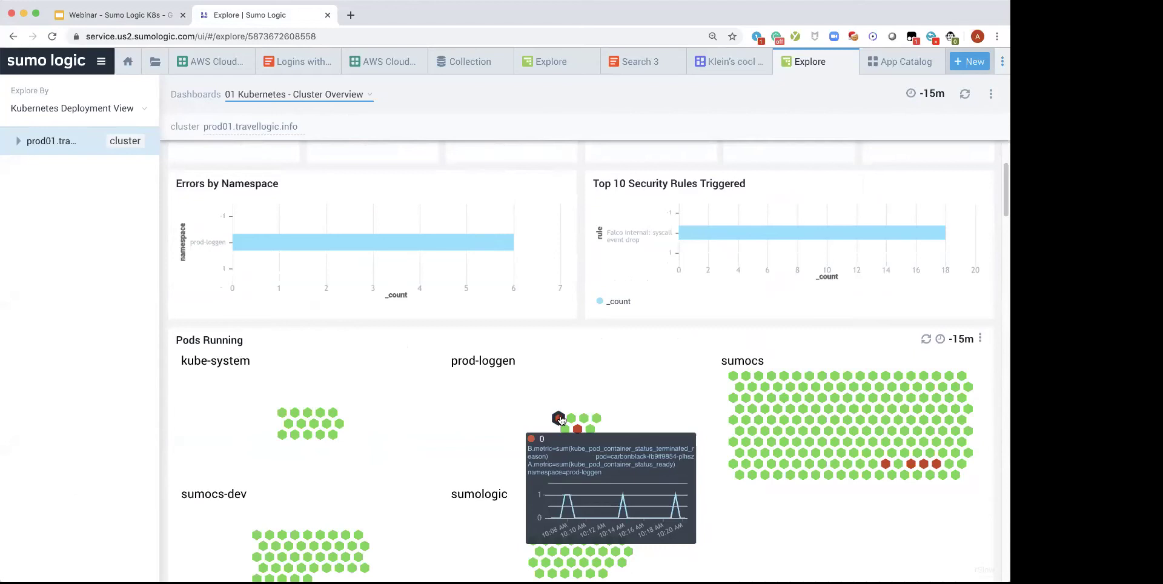
left_click(18, 143)
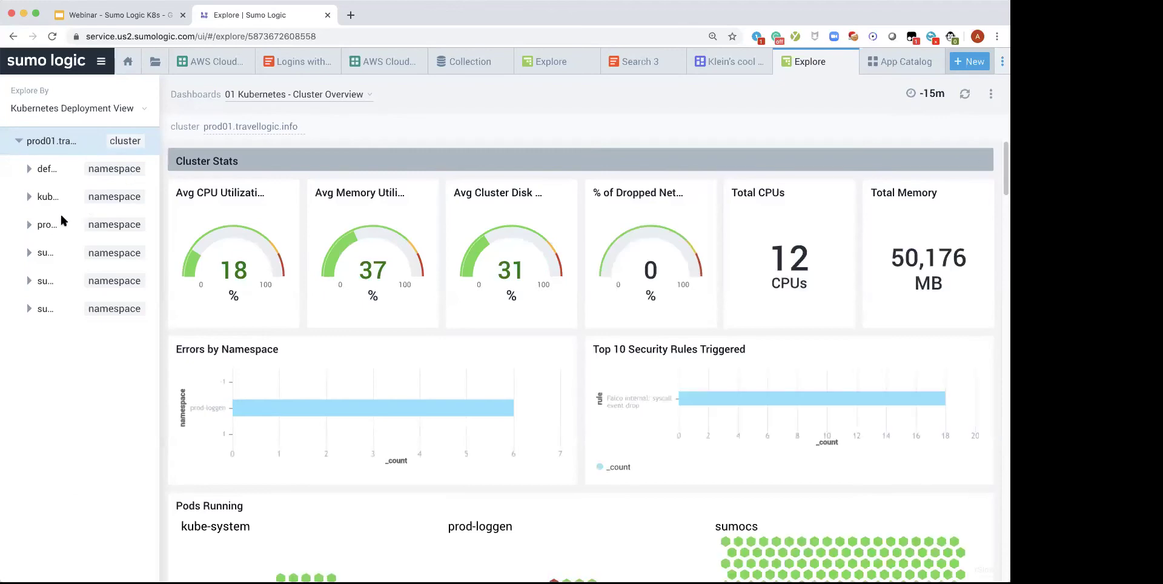
left_click(59, 227)
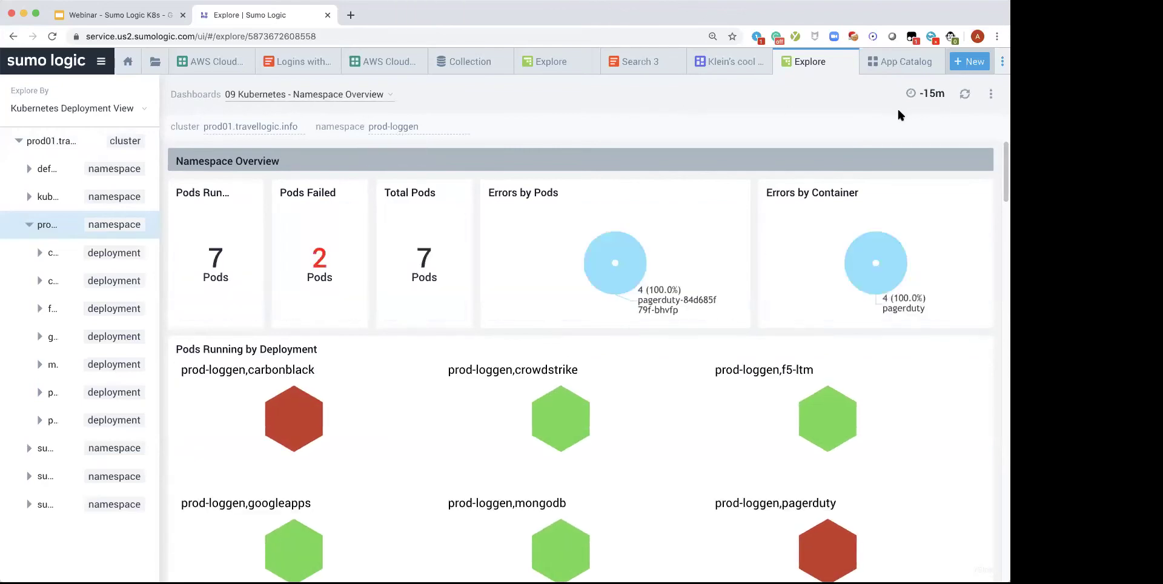
left_click(964, 93)
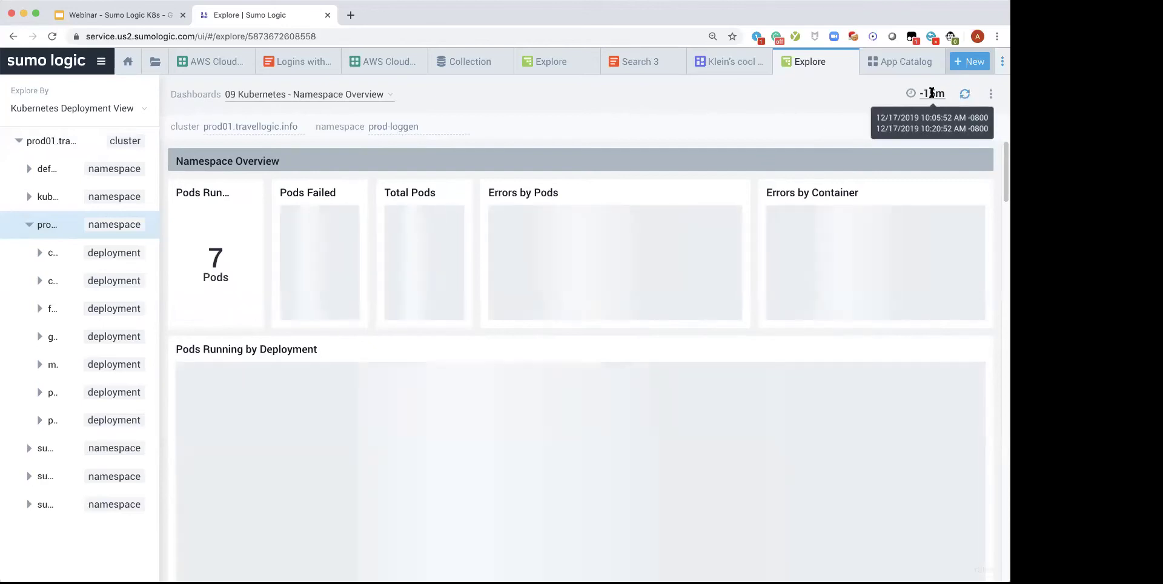
left_click(931, 92)
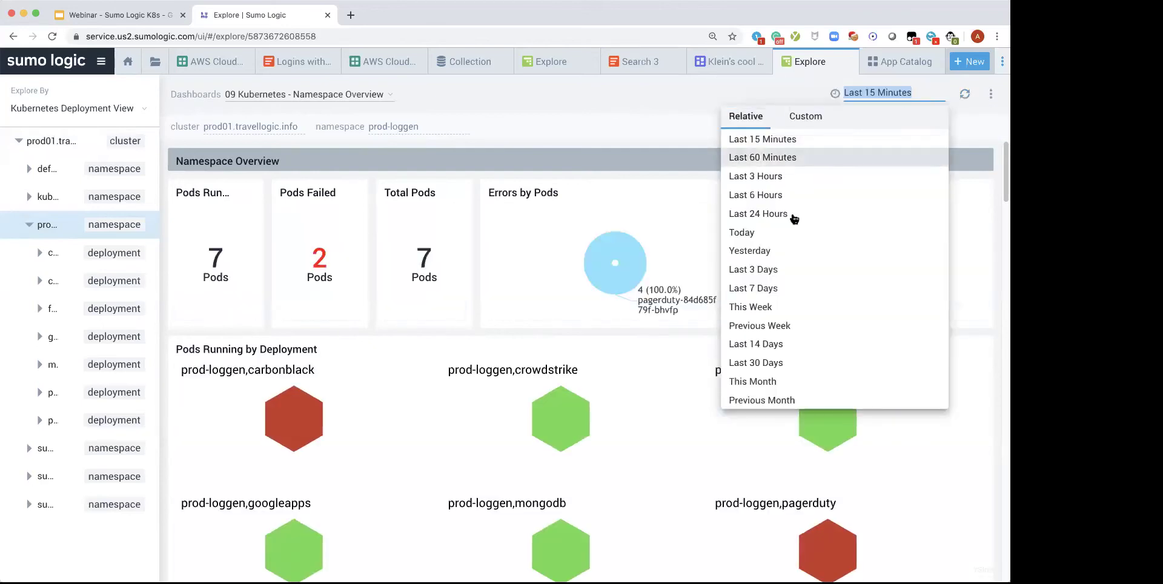
left_click(655, 121)
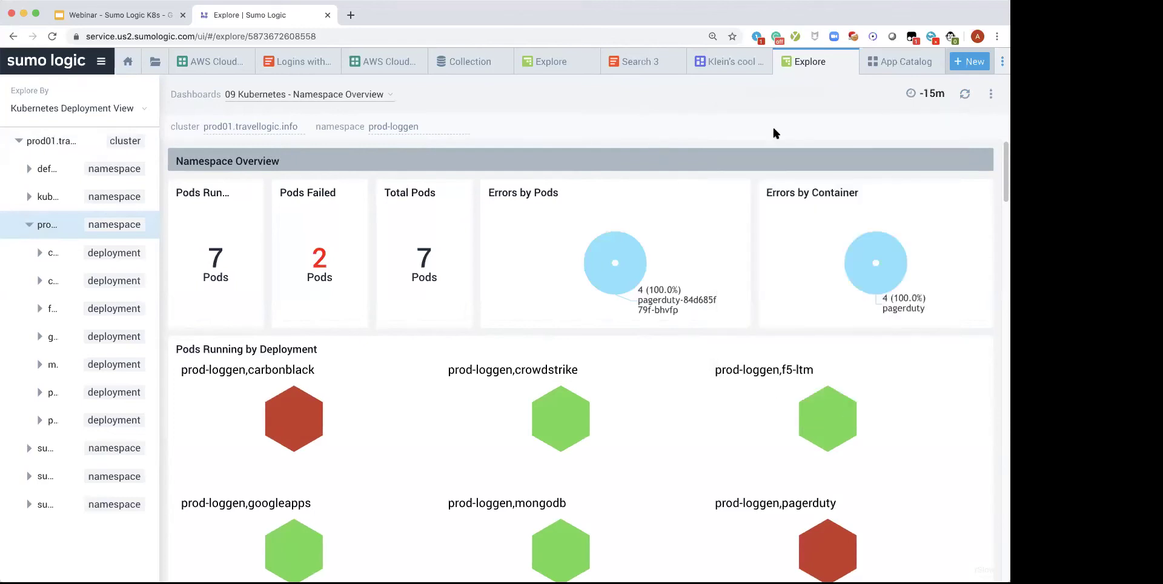
- Check Pods Running by Deployment and drill into the pagerduty deployment's pod pagerduty-84d685f79f-bhvfp, widening the Explore tree only while choosing it
scroll(763, 185, "down", 1)
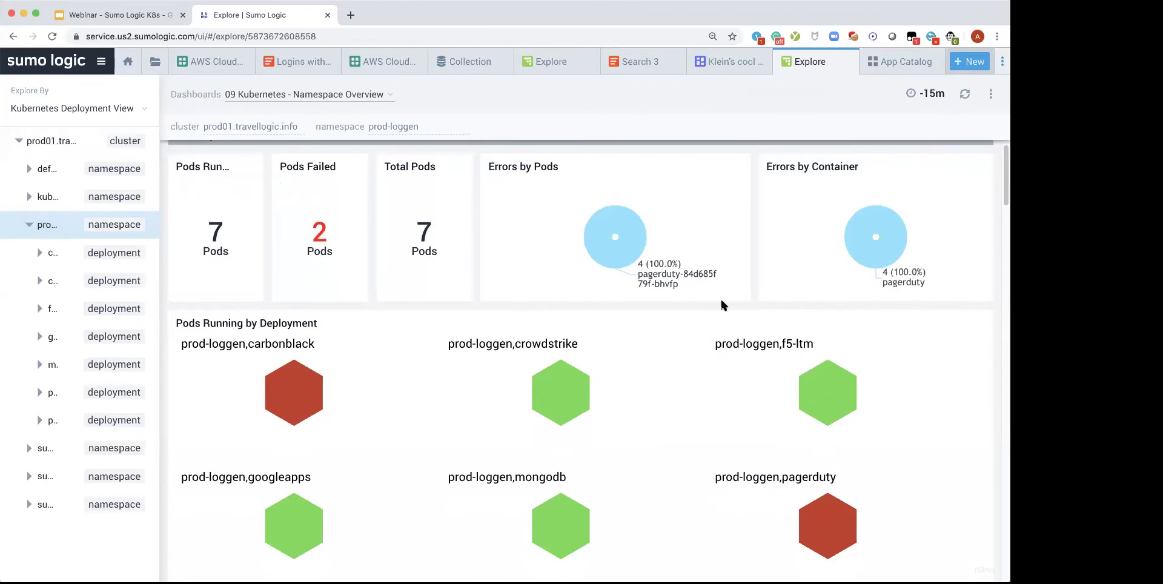
scroll(720, 301, "down", 3)
mouse_move(820, 440)
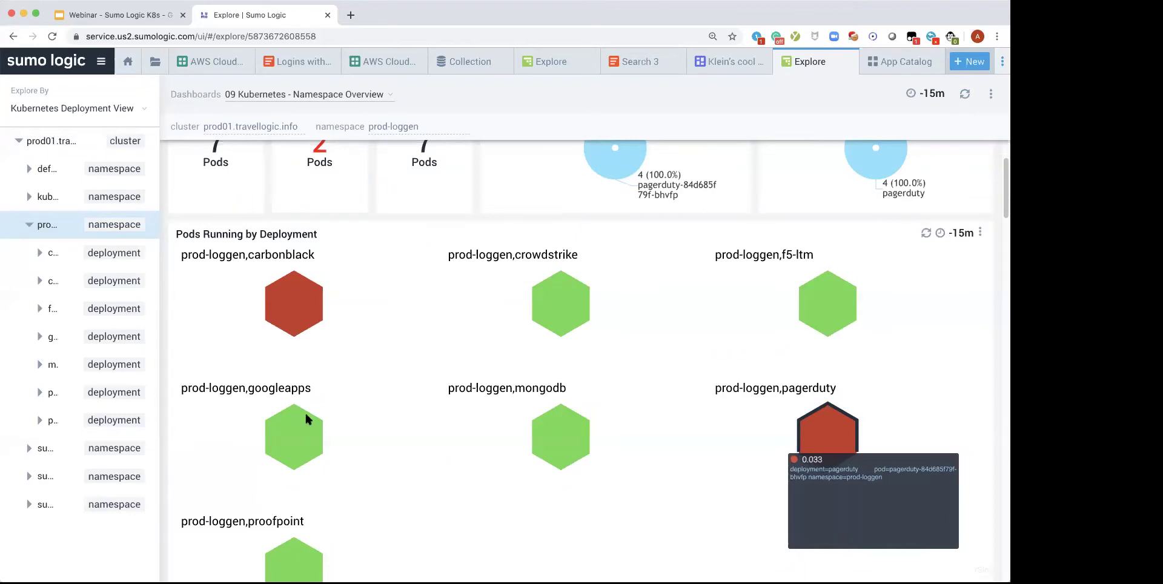
left_click_drag(174, 327, 306, 331)
left_click(44, 395)
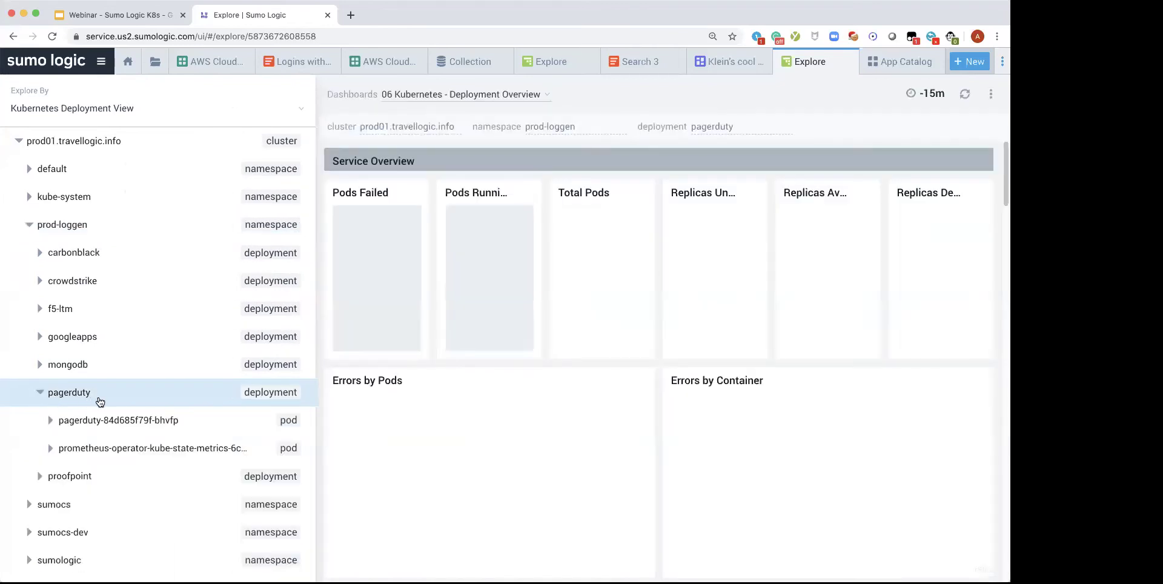
left_click(129, 420)
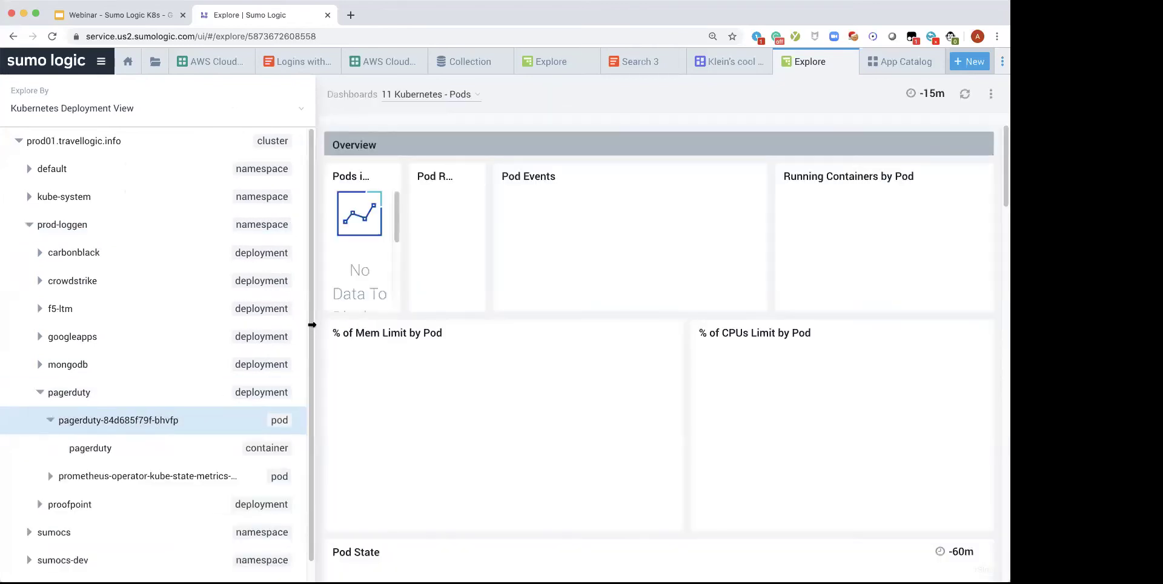
left_click_drag(312, 328, 140, 334)
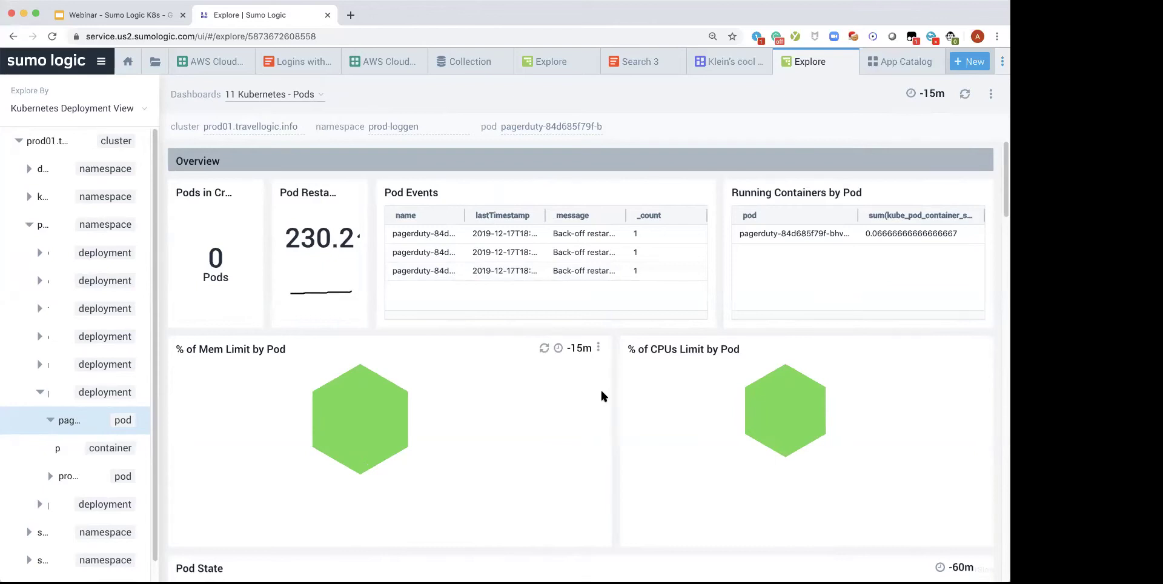
- Examine the pagerduty pod's state, resource utilization, disk, network, and waiting and terminated container panels on the 11 Kubernetes - Pods dashboard
scroll(601, 391, "down", 5)
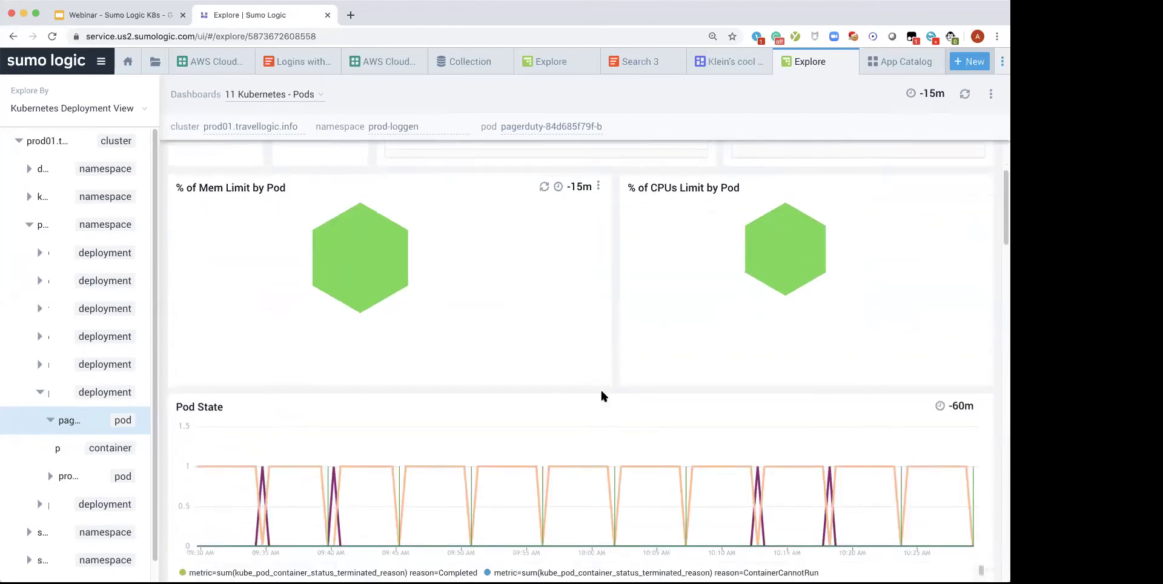
scroll(601, 388, "down", 5)
scroll(601, 426, "down", 2)
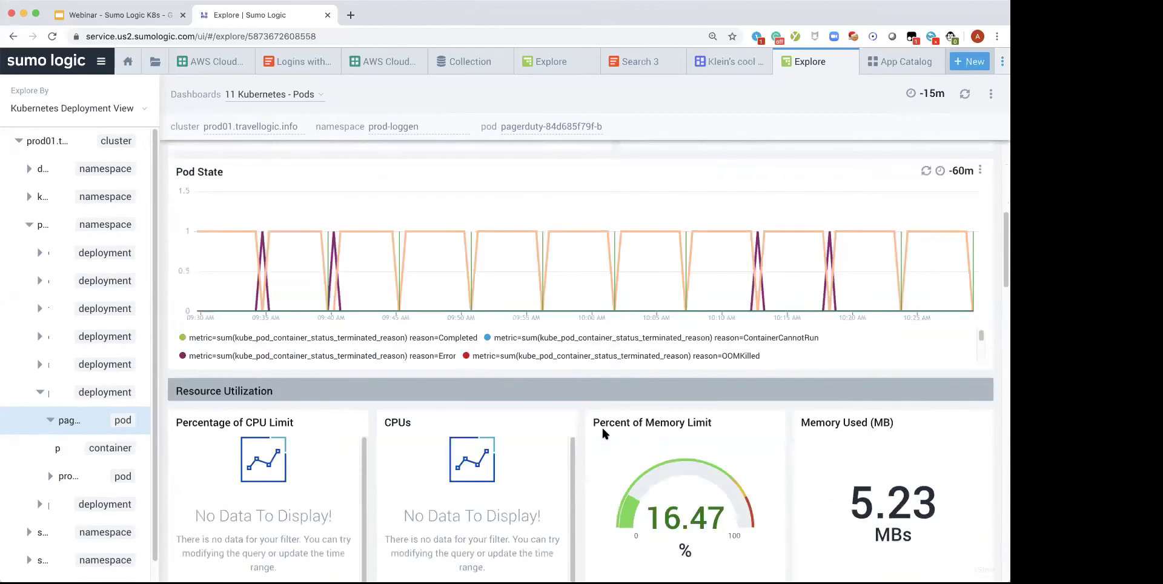
scroll(601, 427, "down", 5)
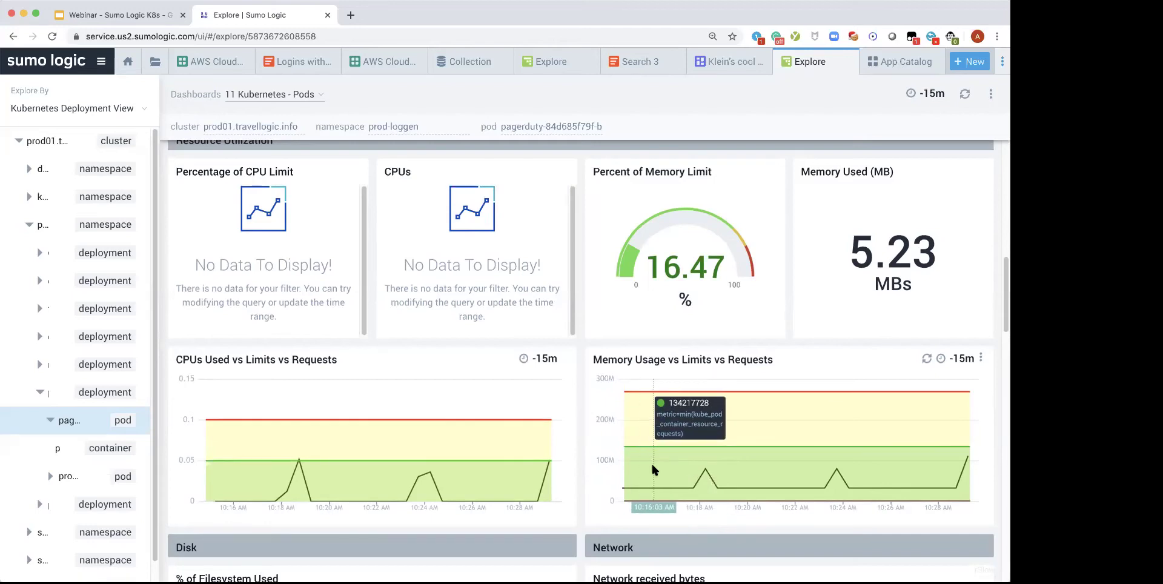
scroll(610, 449, "down", 10)
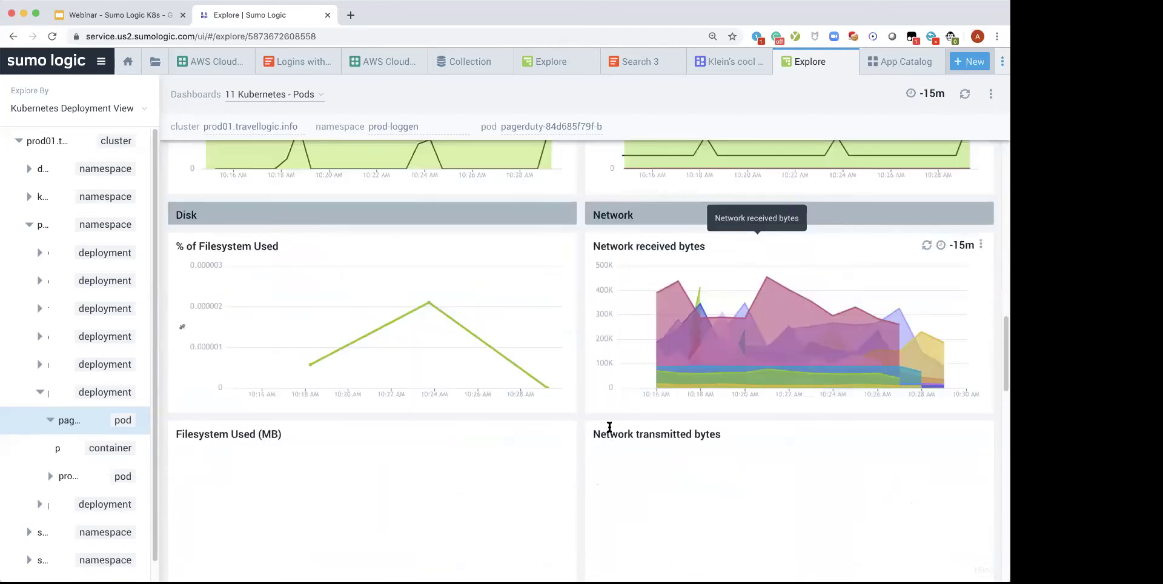
scroll(591, 426, "down", 5)
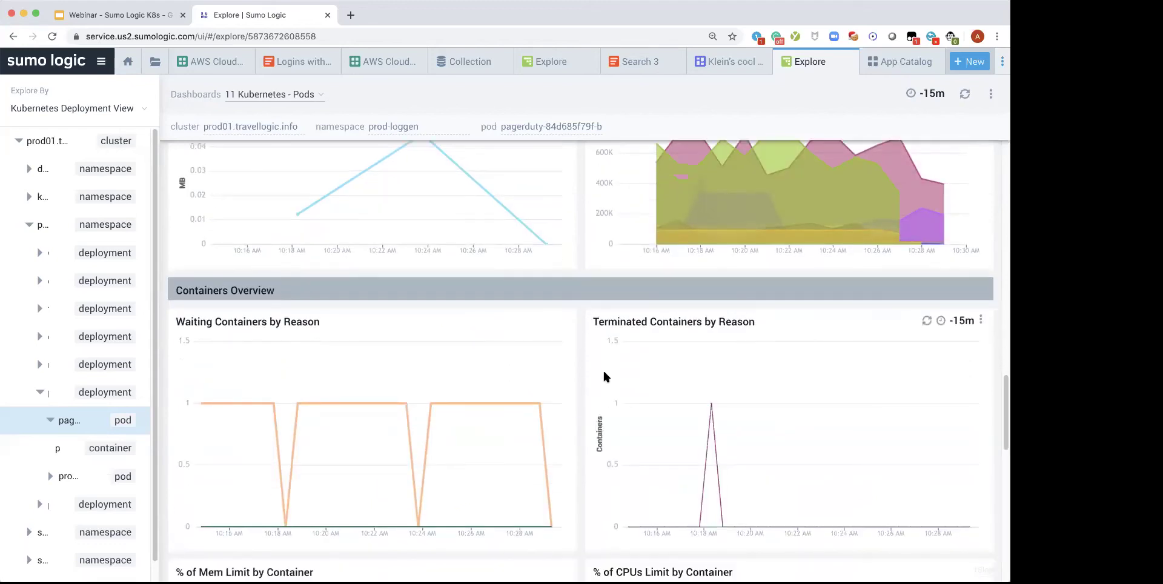
mouse_move(704, 407)
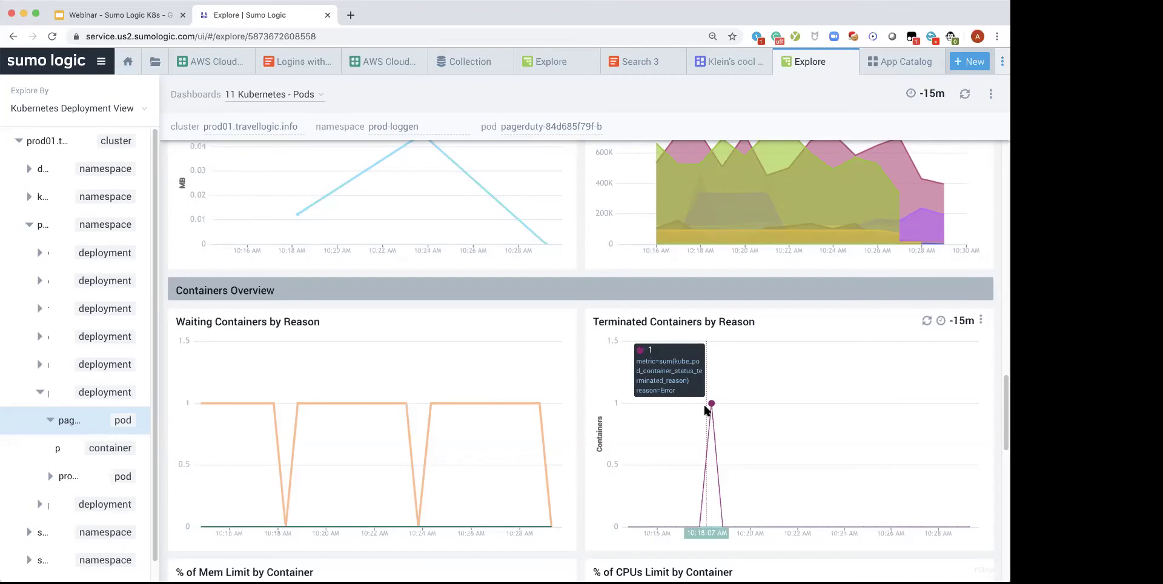
scroll(583, 457, "up", 10)
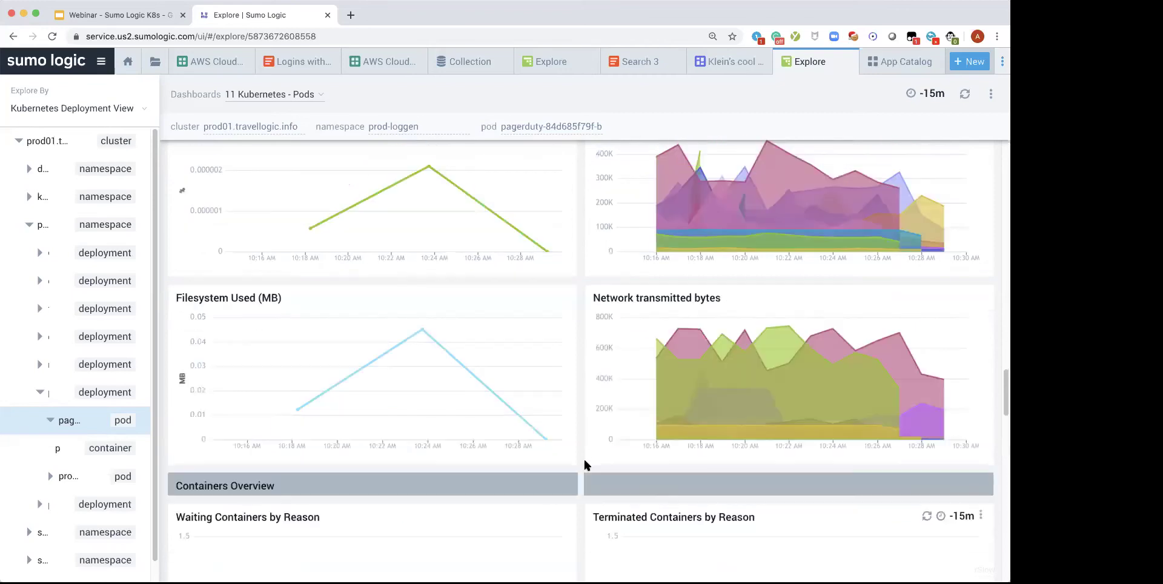
- Glance at the K8s Data Collection slide in Google Slides, return to Sumo Logic, and open All Logs from the pagerduty pod's % of Mem Limit hexagon
scroll(583, 457, "up", 10)
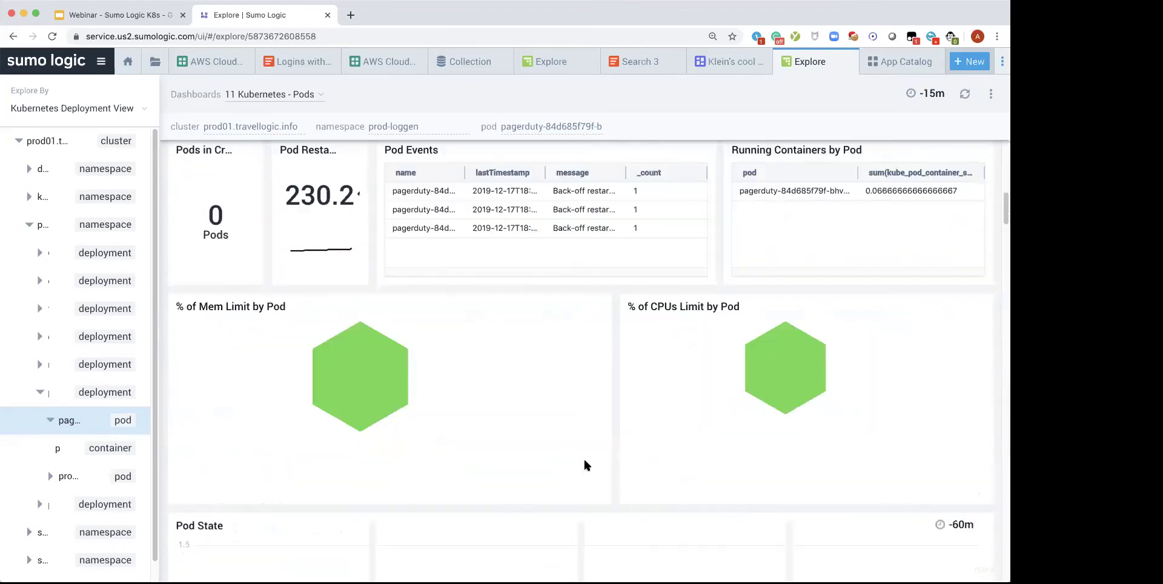
left_click(120, 17)
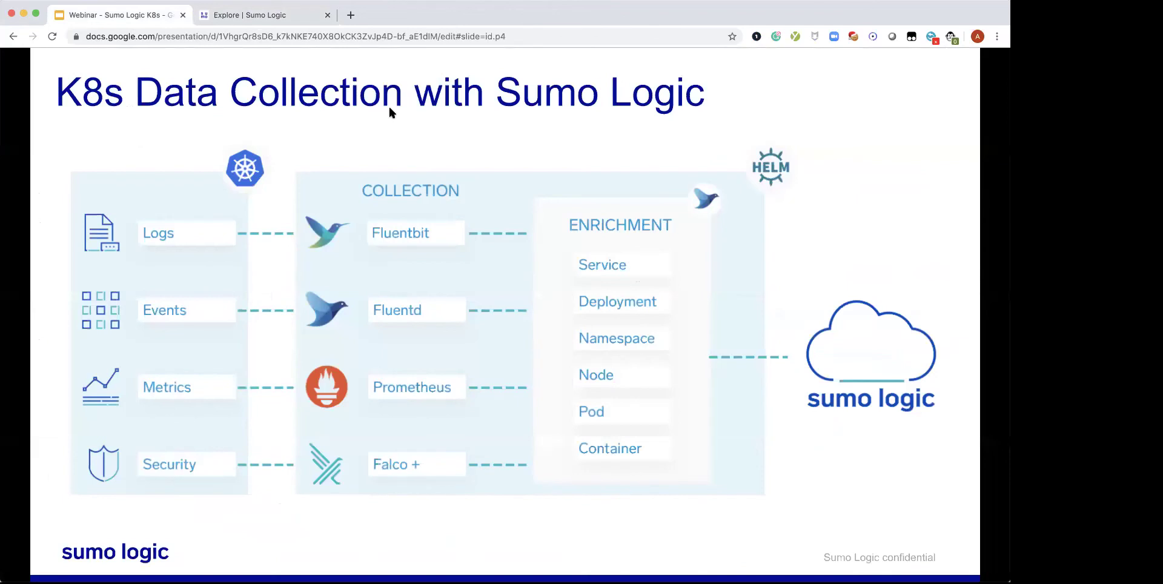
left_click(228, 17)
mouse_move(370, 435)
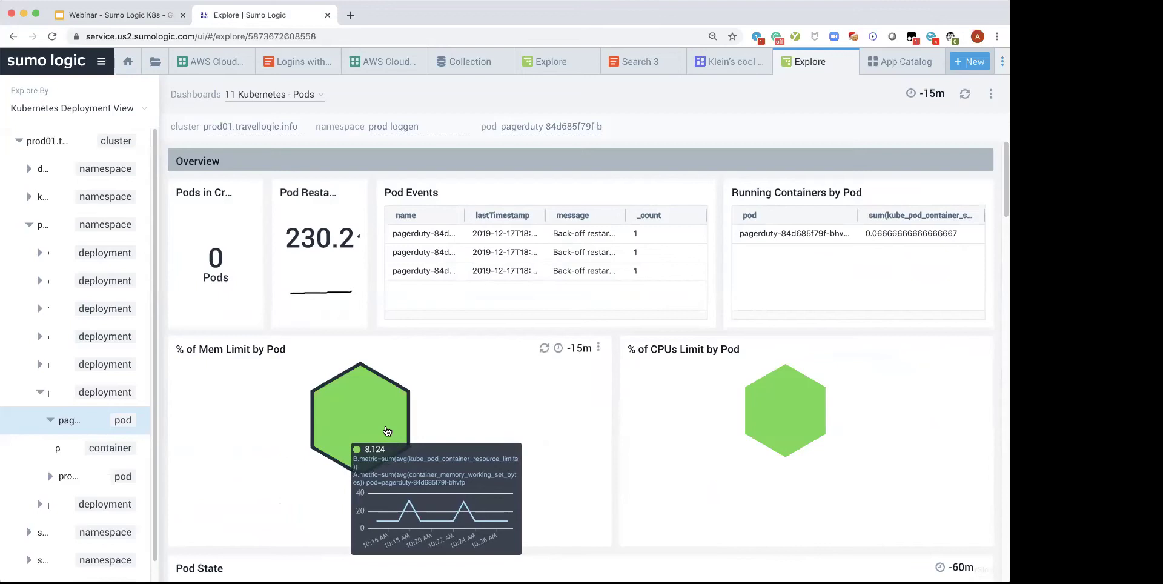
left_click(386, 427)
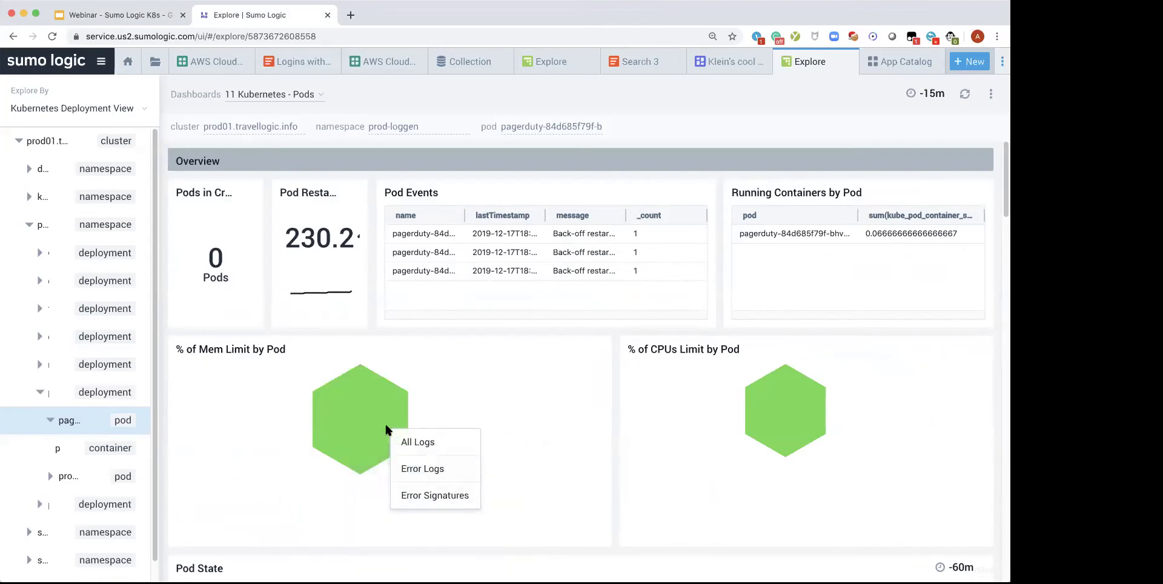
left_click(472, 446)
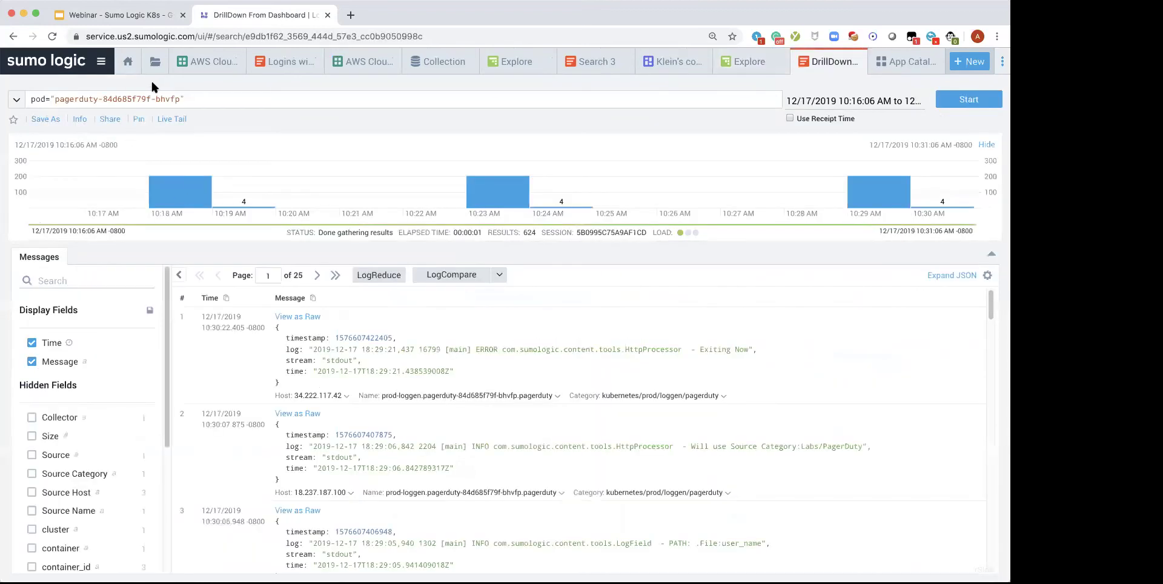
- Read the newest pagerduty pod log messages and highlight the java.io.IOException log text about the collector API URL
scroll(403, 387, "down", 3)
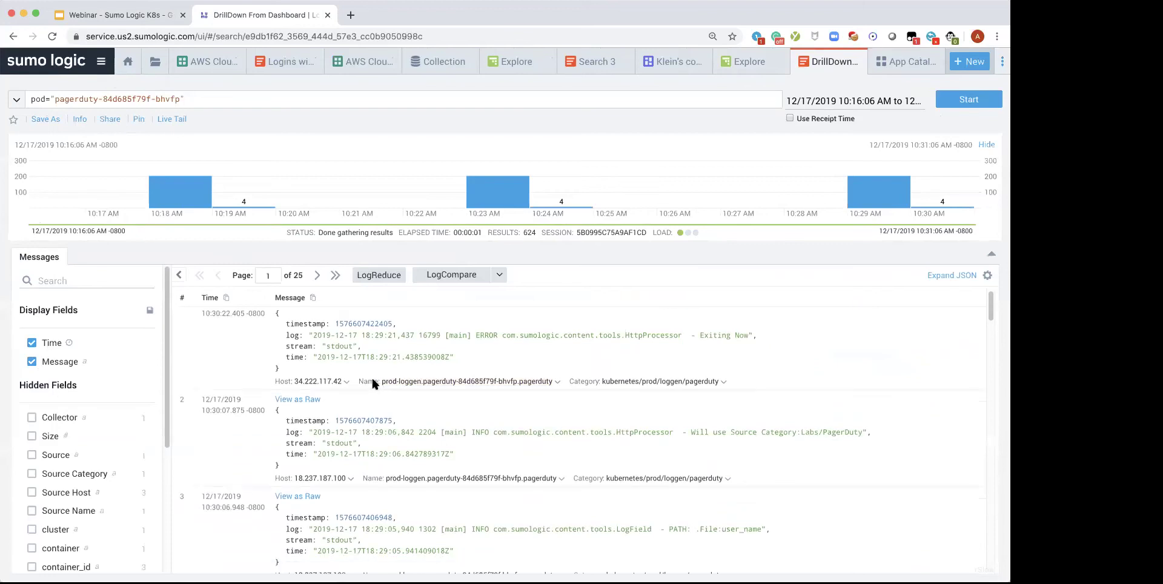
scroll(303, 360, "down", 6)
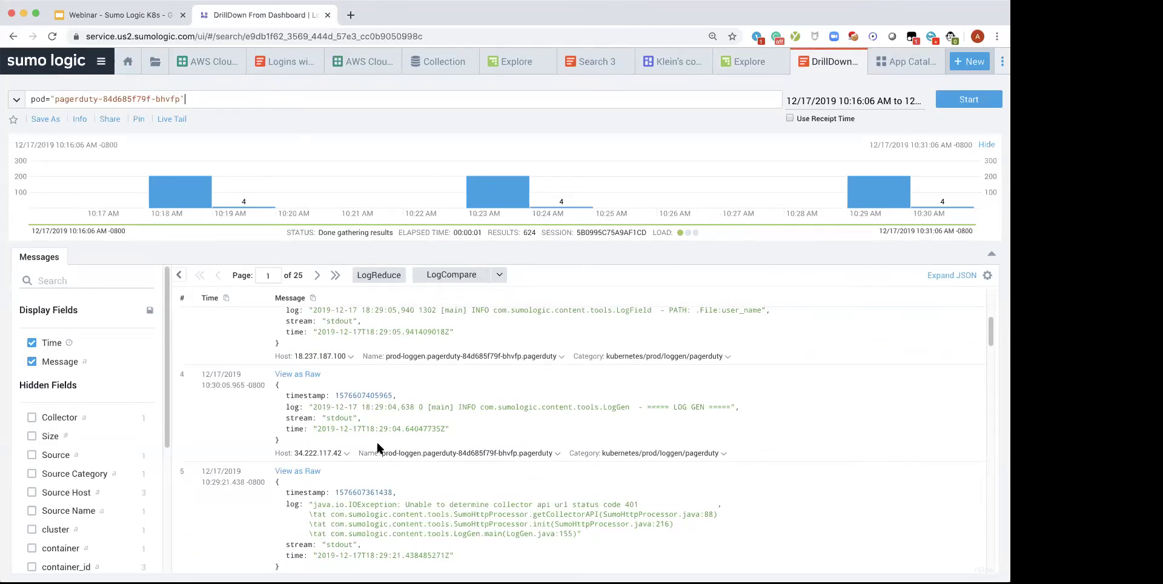
scroll(711, 421, "down", 1)
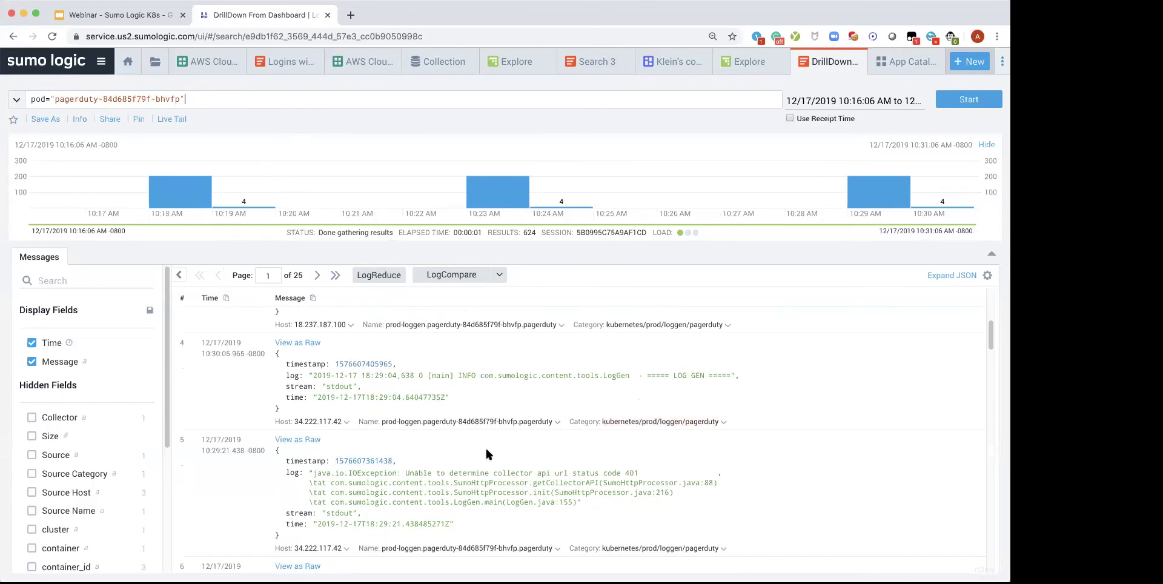
scroll(485, 445, "down", 1)
triple_click(307, 471)
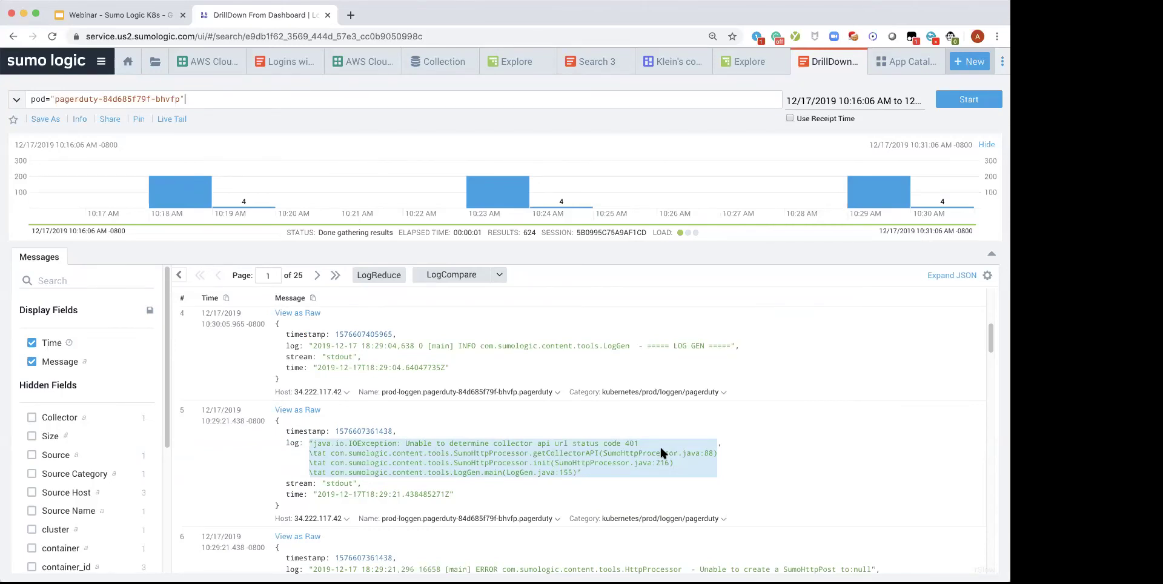
- Examine the older pod messages listing the final category, source, collector, URL and access credential values, checking the access ID entry
scroll(660, 445, "down", 3)
scroll(624, 425, "down", 3)
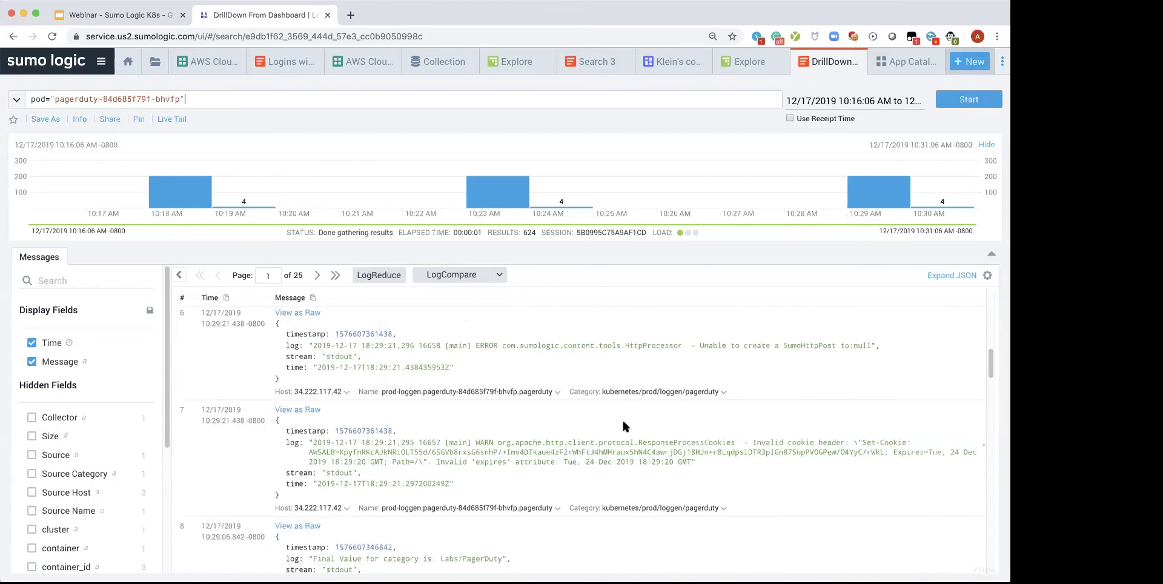
scroll(624, 425, "down", 7)
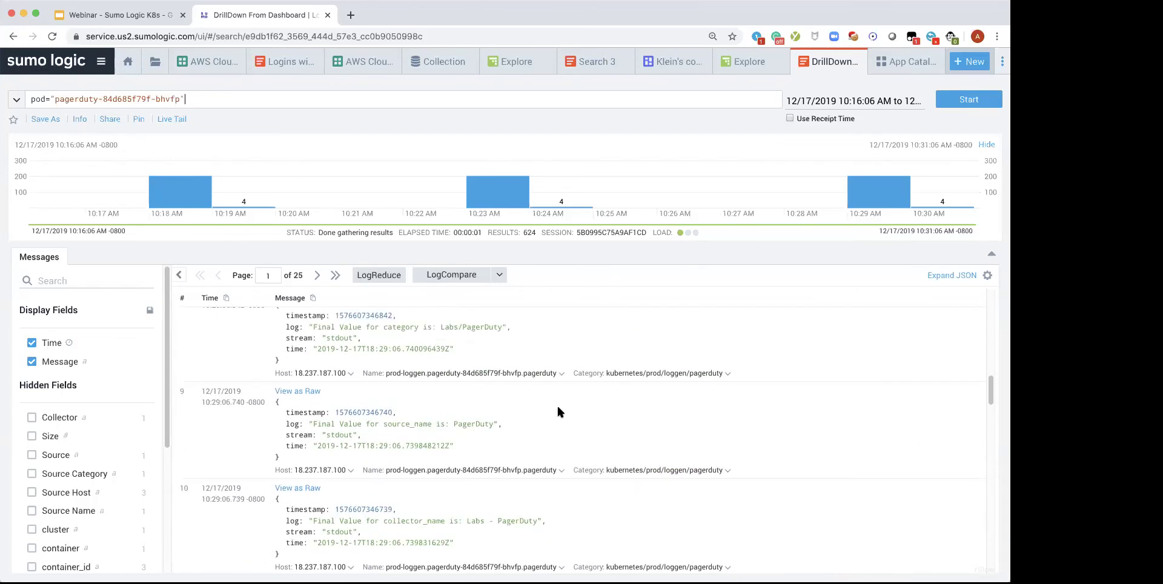
scroll(560, 408, "down", 4)
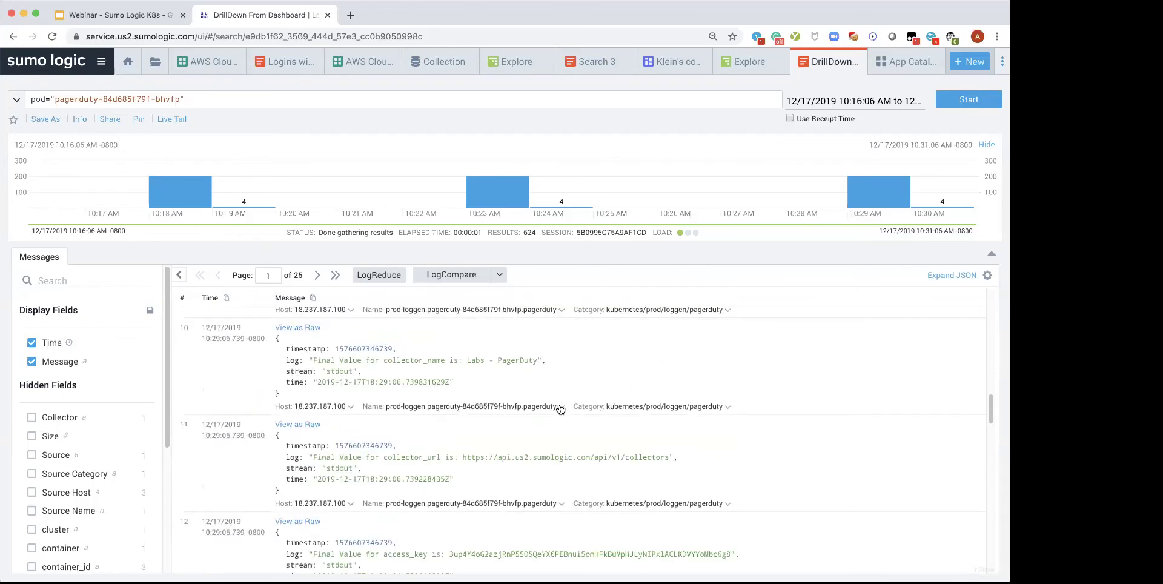
scroll(557, 407, "down", 3)
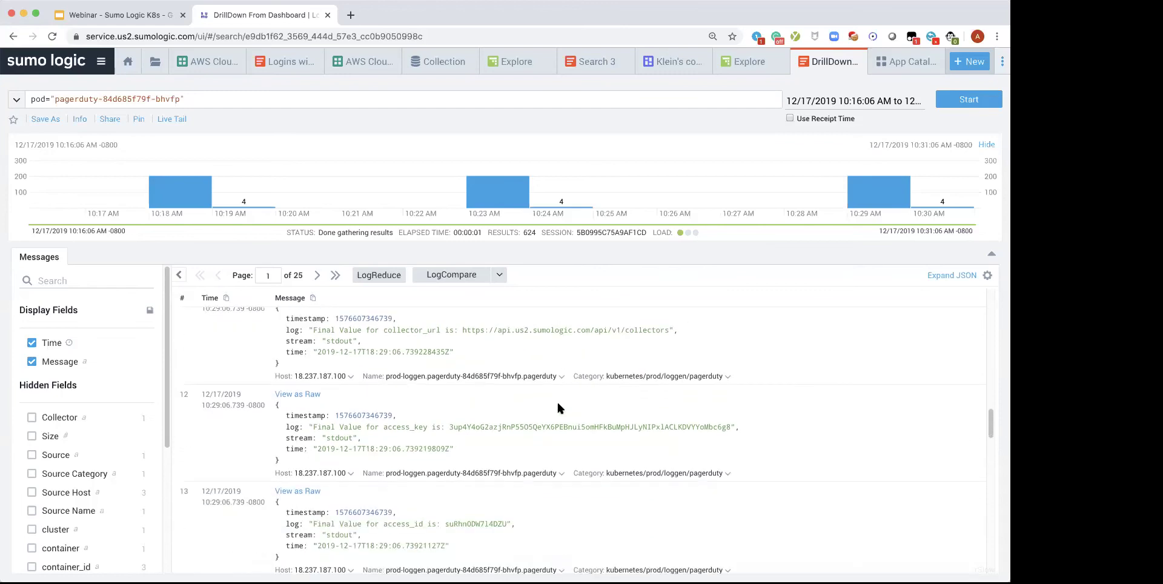
left_click_drag(310, 524, 489, 515)
scroll(489, 513, "up", 4)
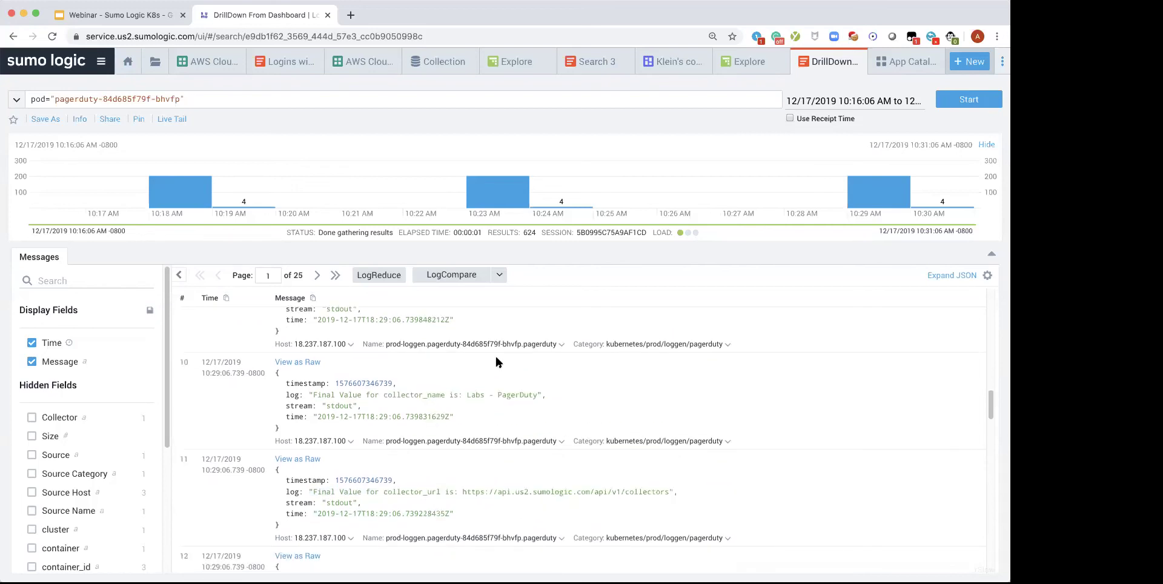
scroll(523, 380, "up", 3)
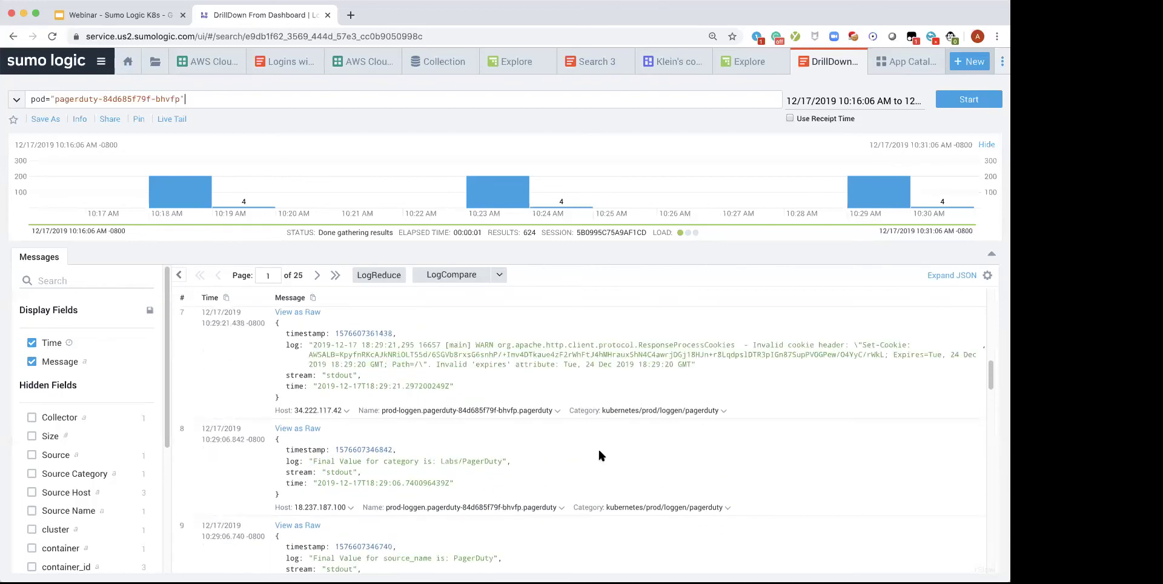
- Show the access_id message as raw text and add its access ID value to the search query as an OR condition
scroll(563, 438, "down", 8)
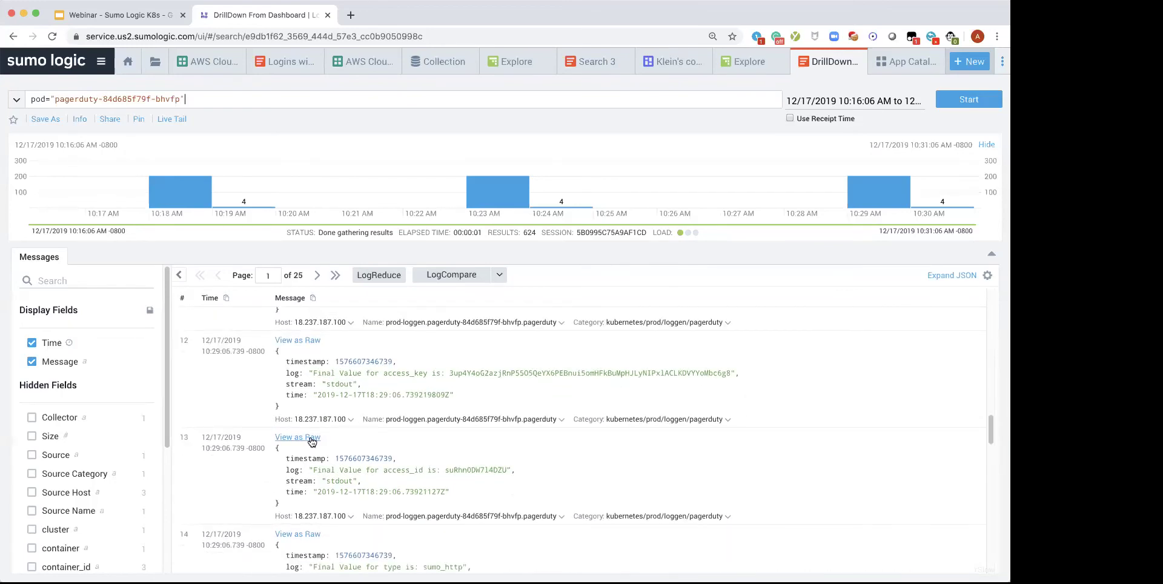
left_click(311, 440)
double_click(574, 449)
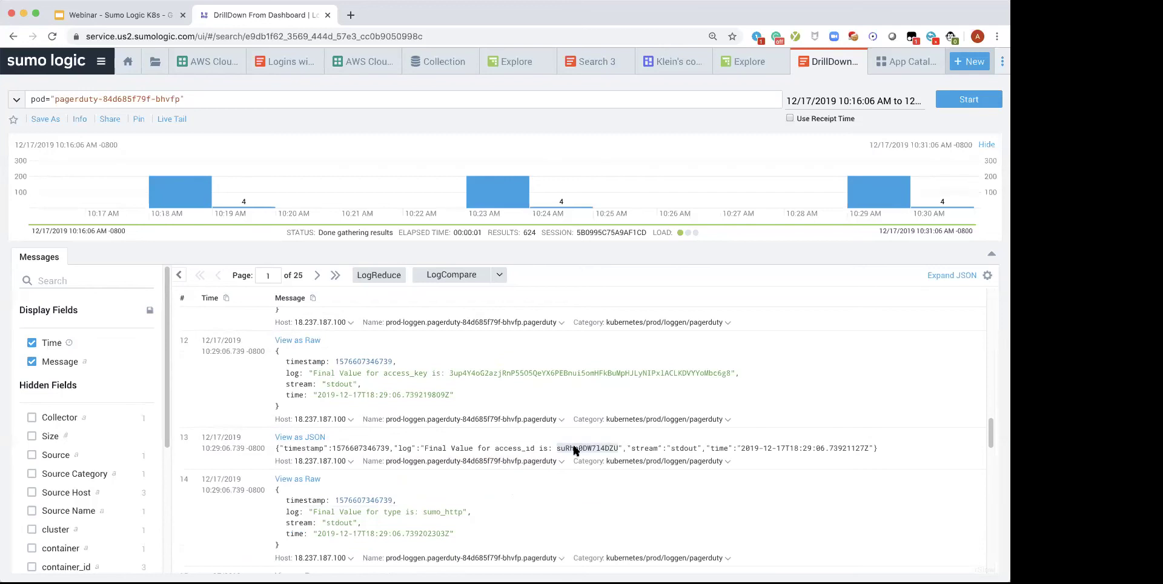
right_click(575, 450)
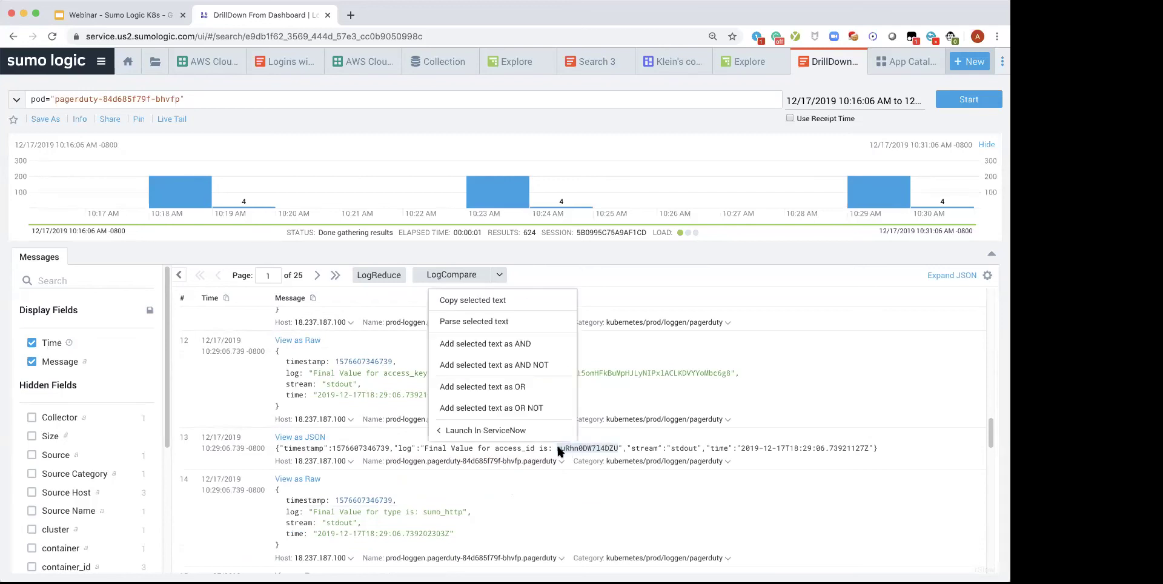
left_click(503, 387)
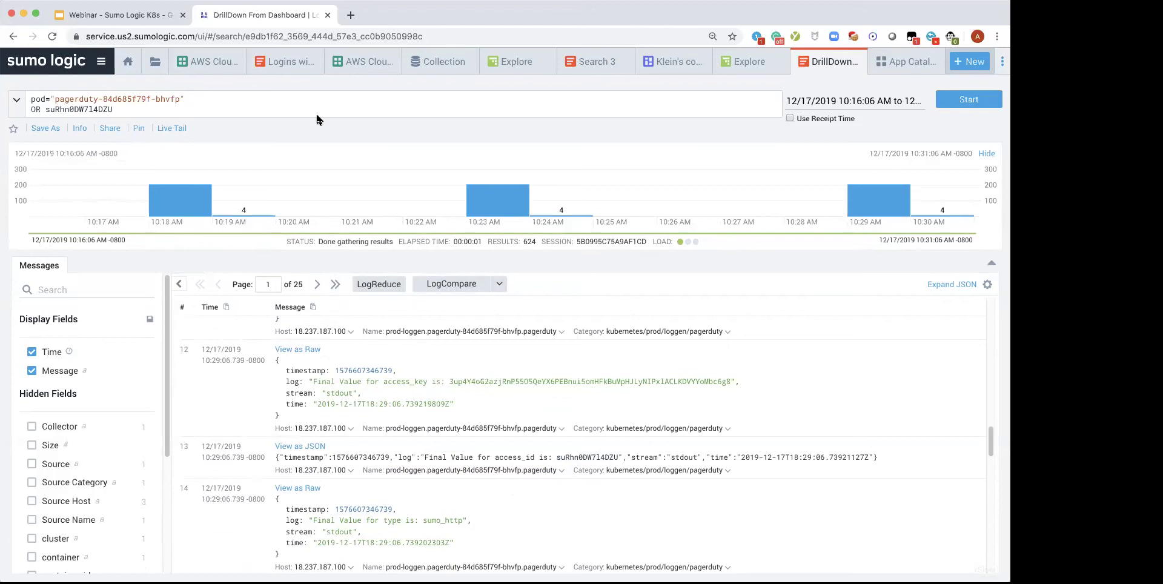
- Set the search time range to -1h and run the query
left_click(865, 97)
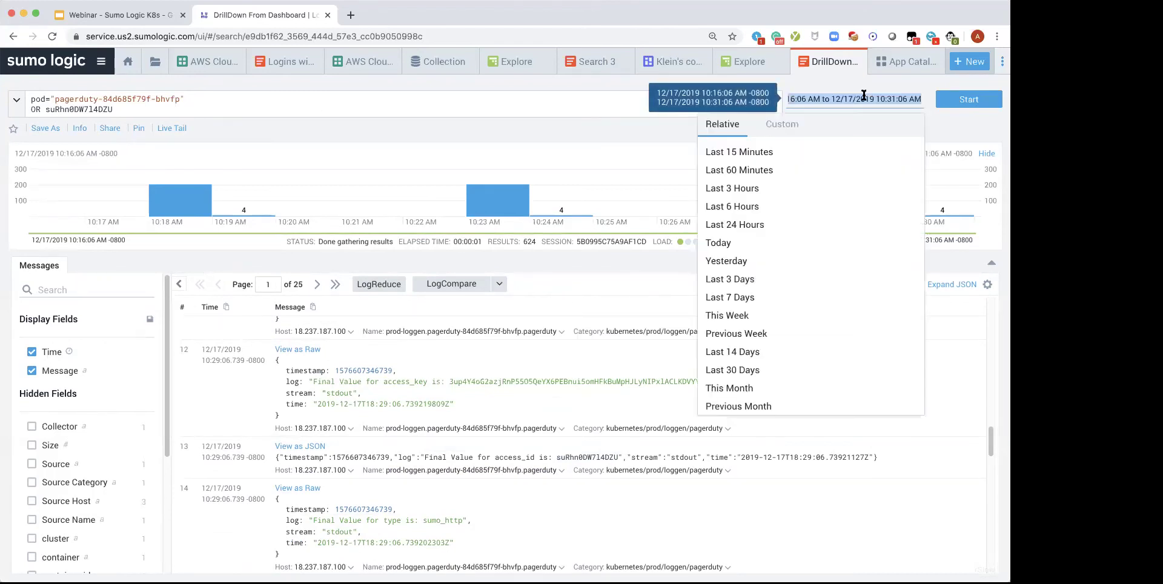
type("-1h")
key("Return")
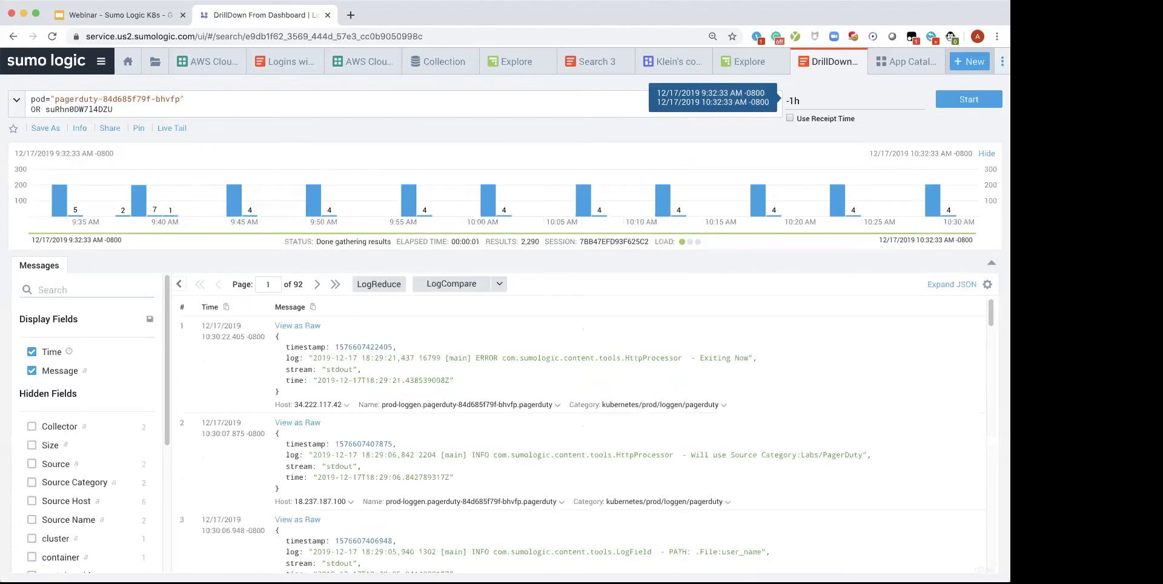
- Look through the hidden fields and drill into the Labs/Sumo_Logic value of Source Category in a new search
scroll(129, 425, "down", 5)
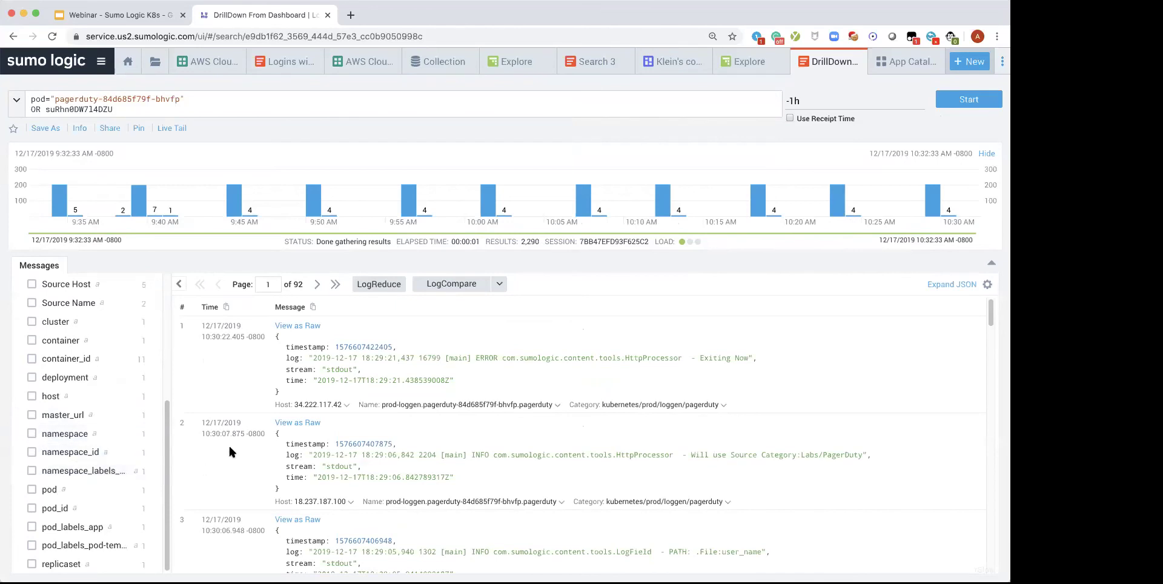
scroll(229, 451, "down", 2)
scroll(102, 466, "up", 4)
scroll(100, 455, "up", 1)
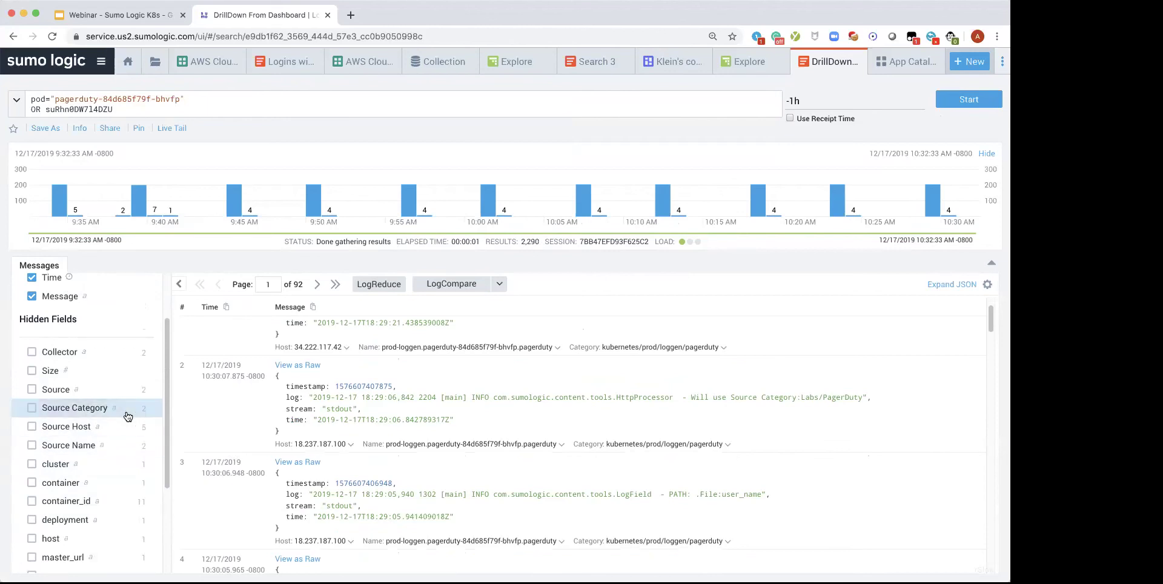
left_click(95, 411)
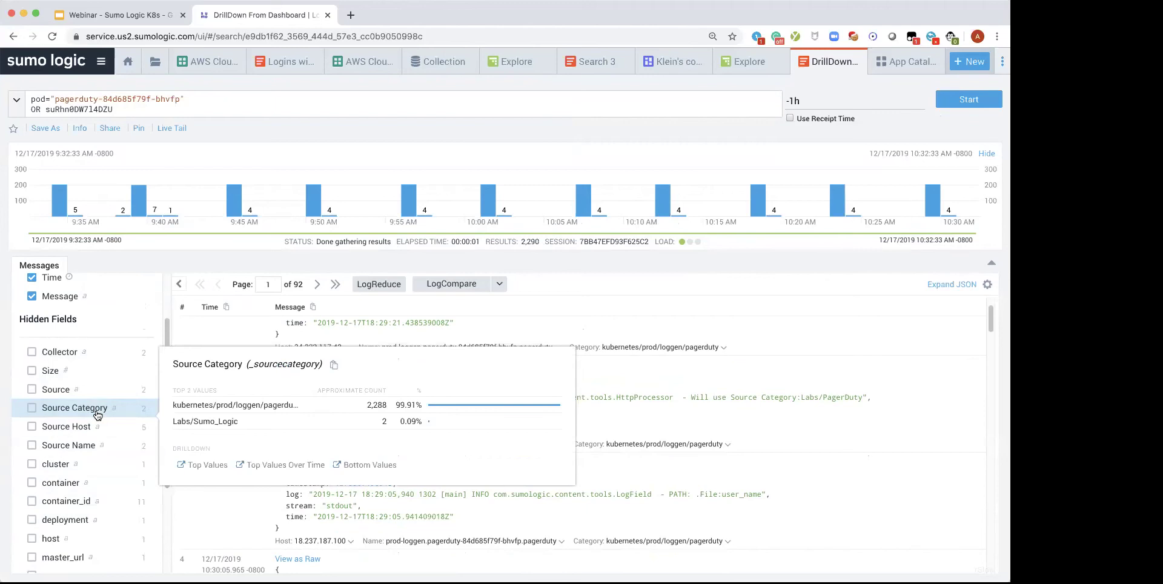
left_click(204, 426)
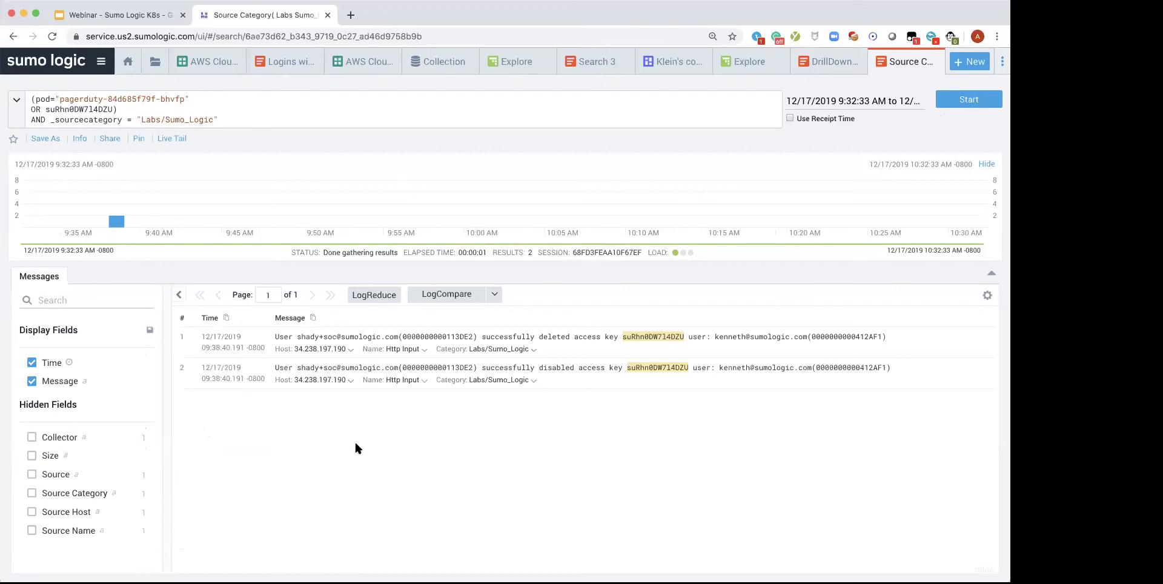
- Inspect the two Labs/Sumo_Logic audit messages, highlighting the access key's disabled and deleted actions
left_click(286, 366)
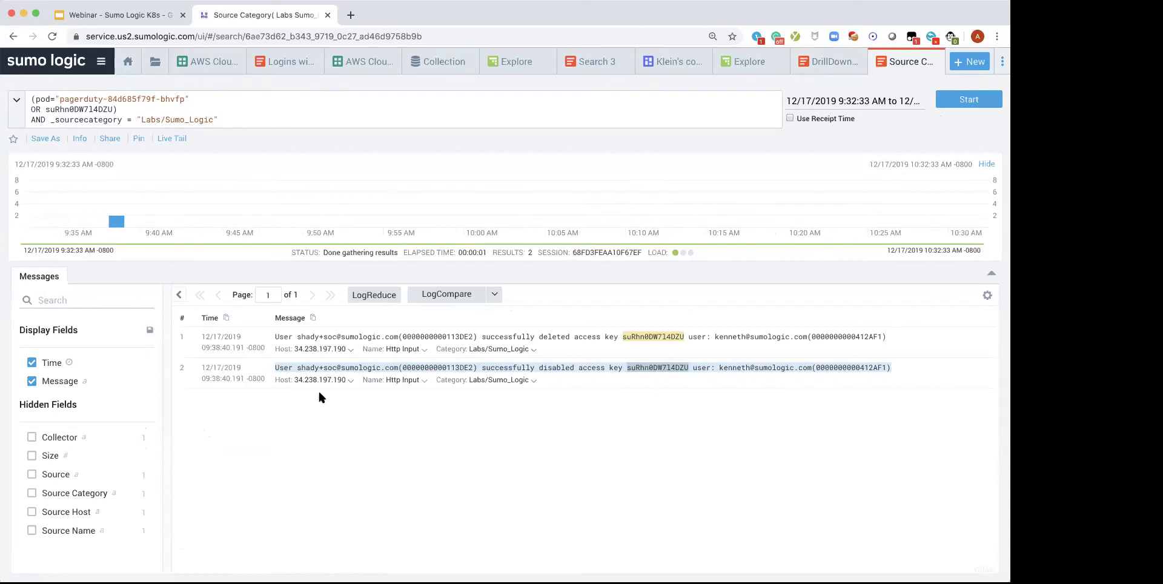
left_click(328, 369)
double_click(542, 368)
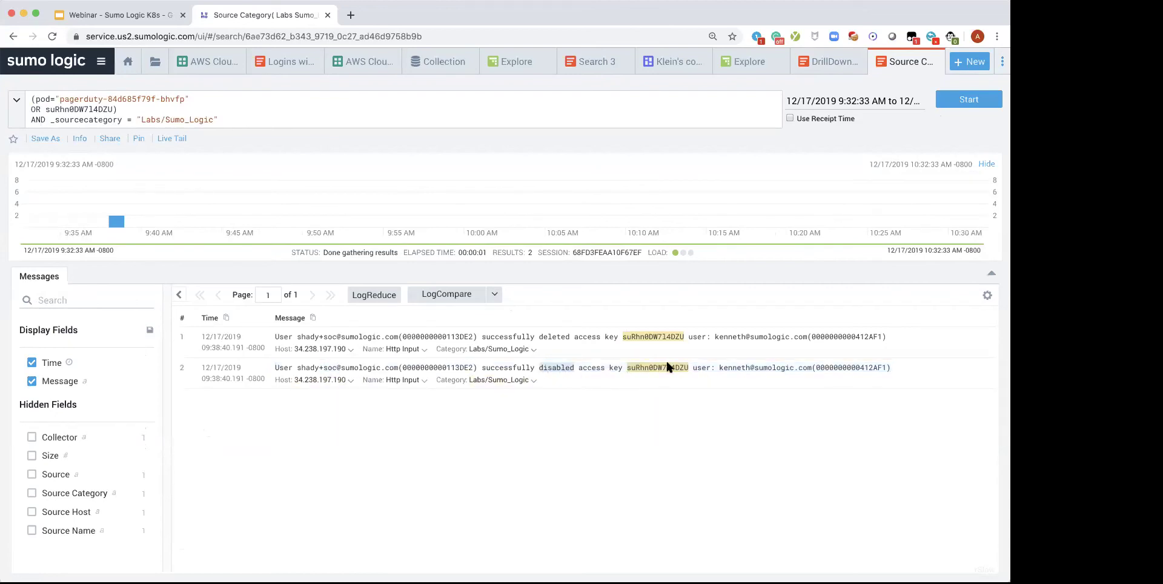
left_click(533, 337)
left_click_drag(533, 337, 635, 337)
left_click(627, 352)
- Return to the 11 Kubernetes - Pods dashboard in Explore, review its panels, and show the log drill-down options for % of Mem Limit by Pod
left_click(740, 63)
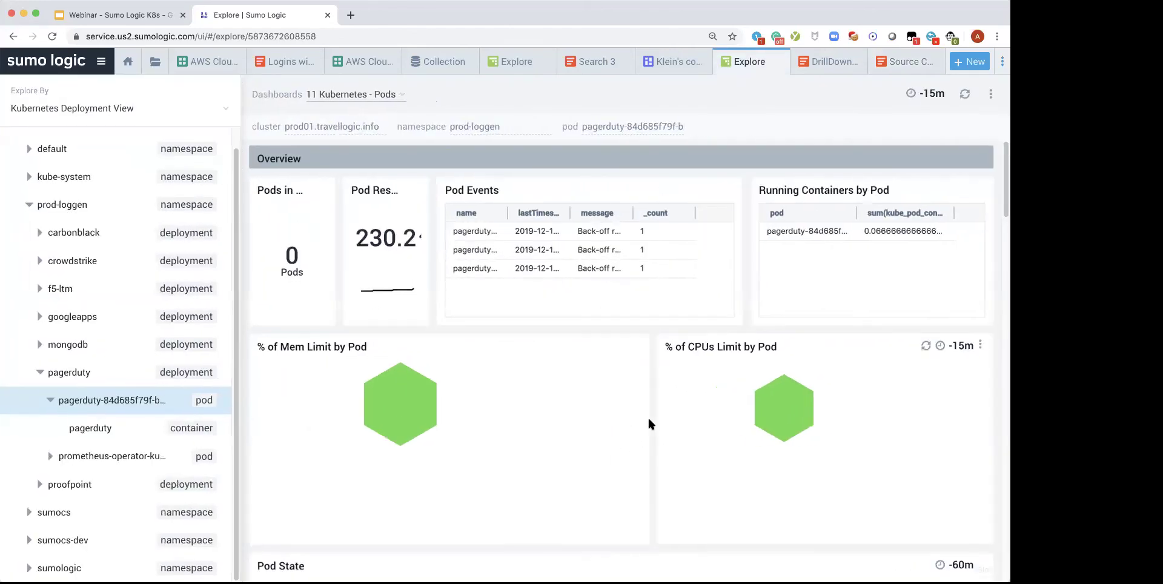
scroll(648, 419, "down", 5)
scroll(770, 389, "up", 5)
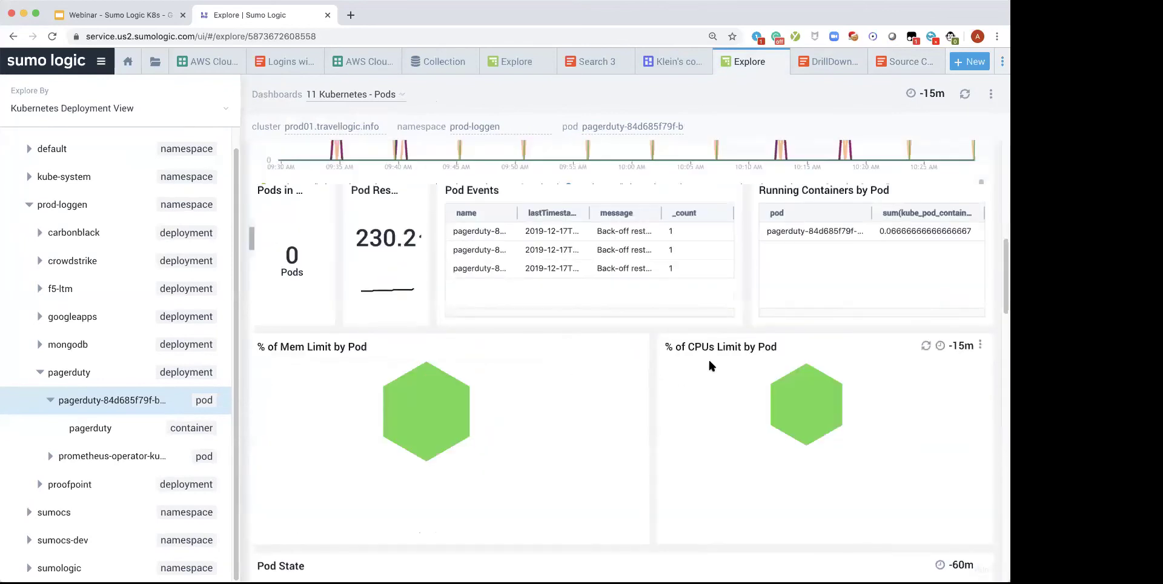
scroll(697, 399, "down", 8)
scroll(630, 446, "down", 5)
scroll(631, 453, "up", 2)
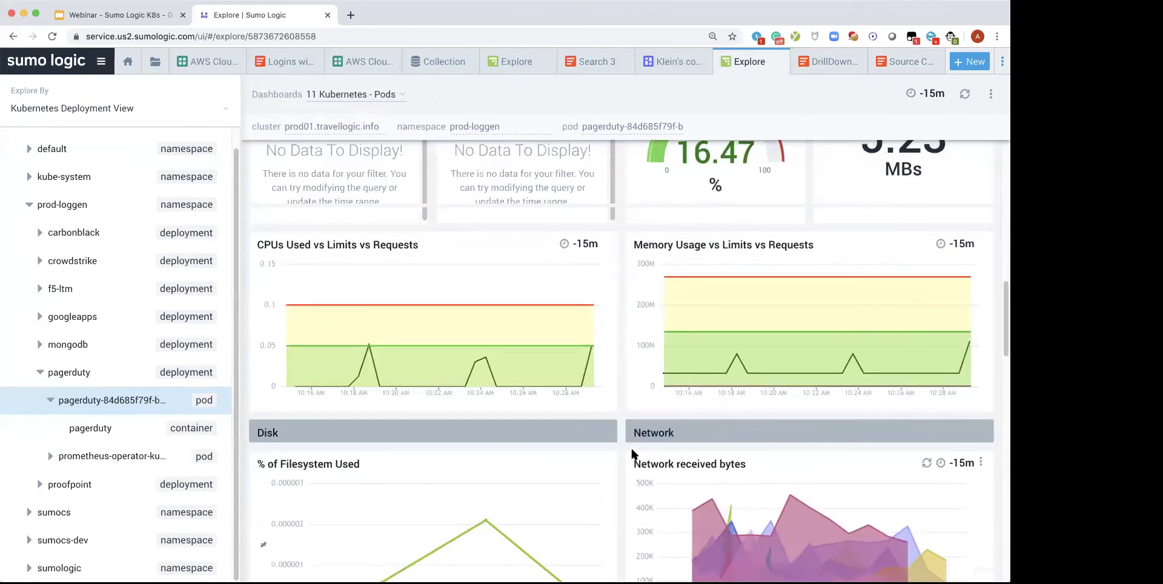
scroll(632, 453, "up", 10)
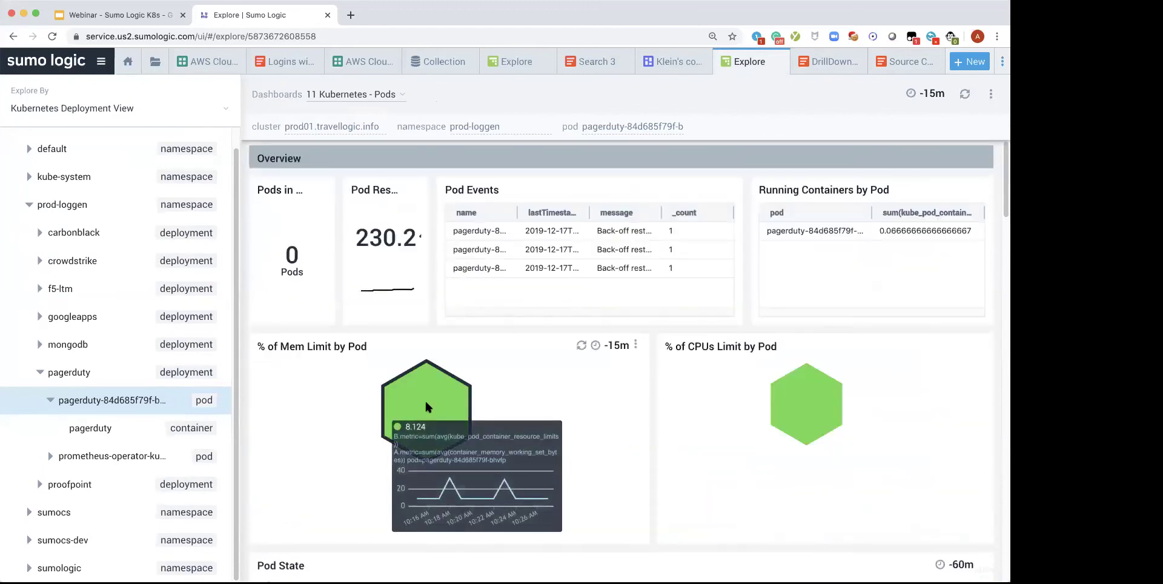
left_click(427, 406)
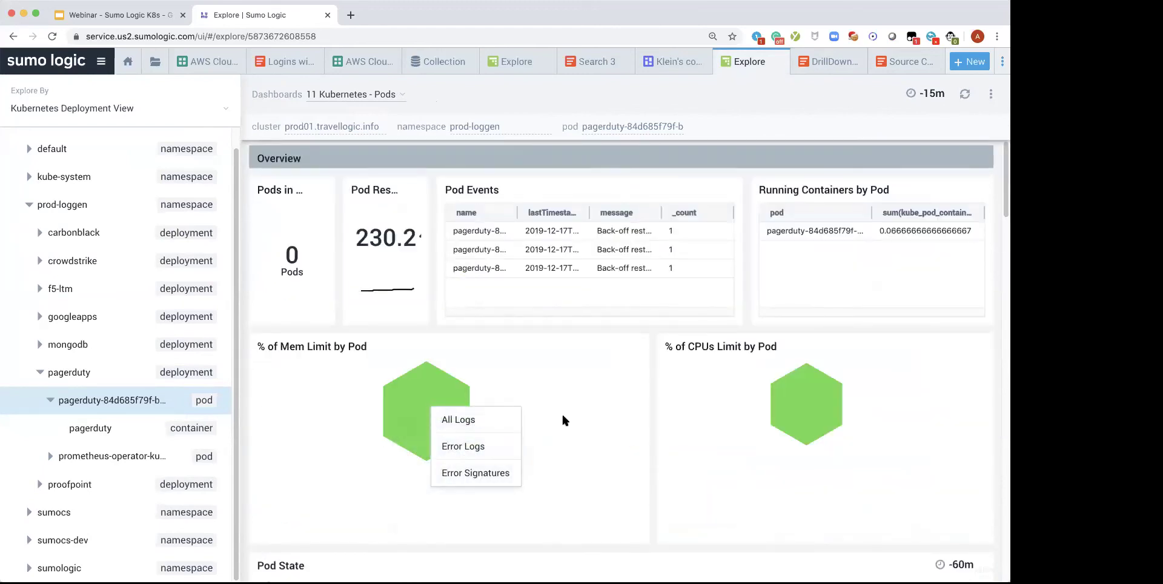
left_click(608, 399)
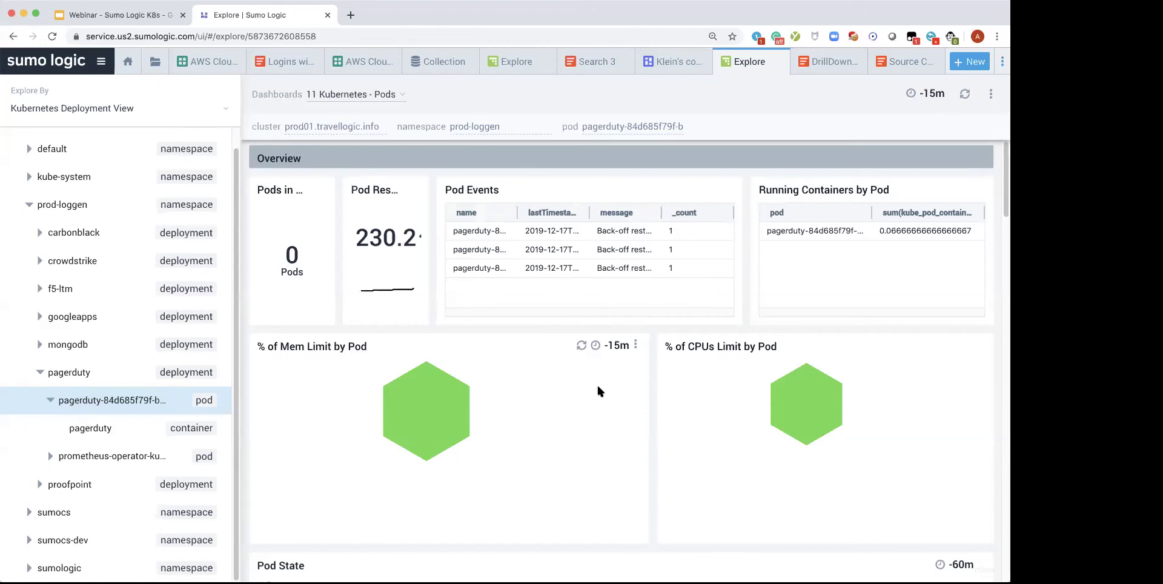
- Open the Learn section of the home page to show the quick start videos and hands-on labs
left_click(126, 62)
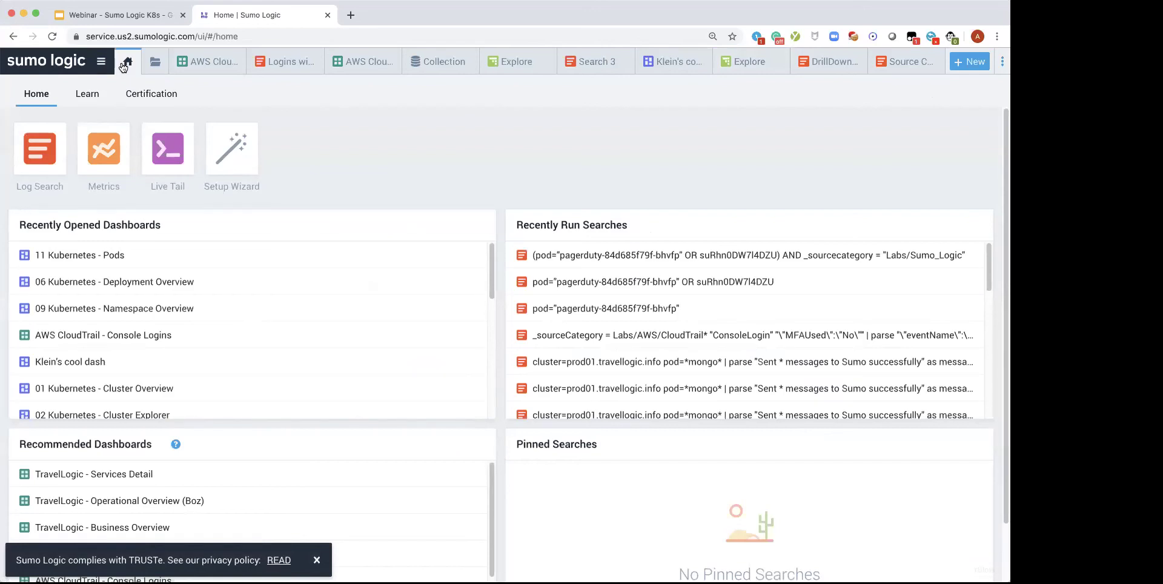
left_click(93, 96)
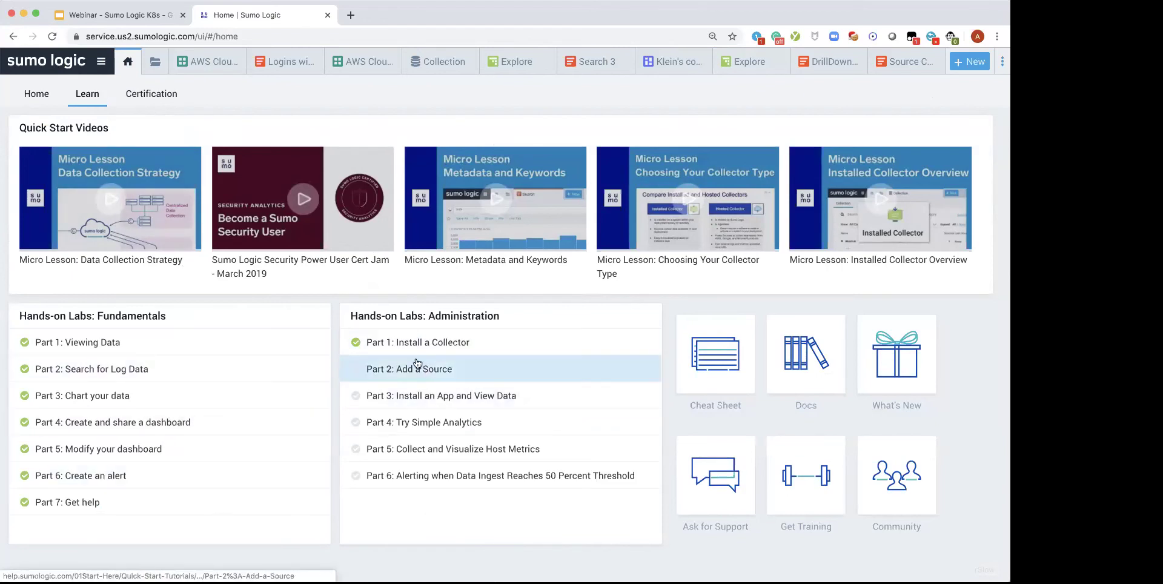
- Open the Log Operators Cheat Sheet from the Learn resources and skim its parsing and aggregation operators
left_click(729, 384)
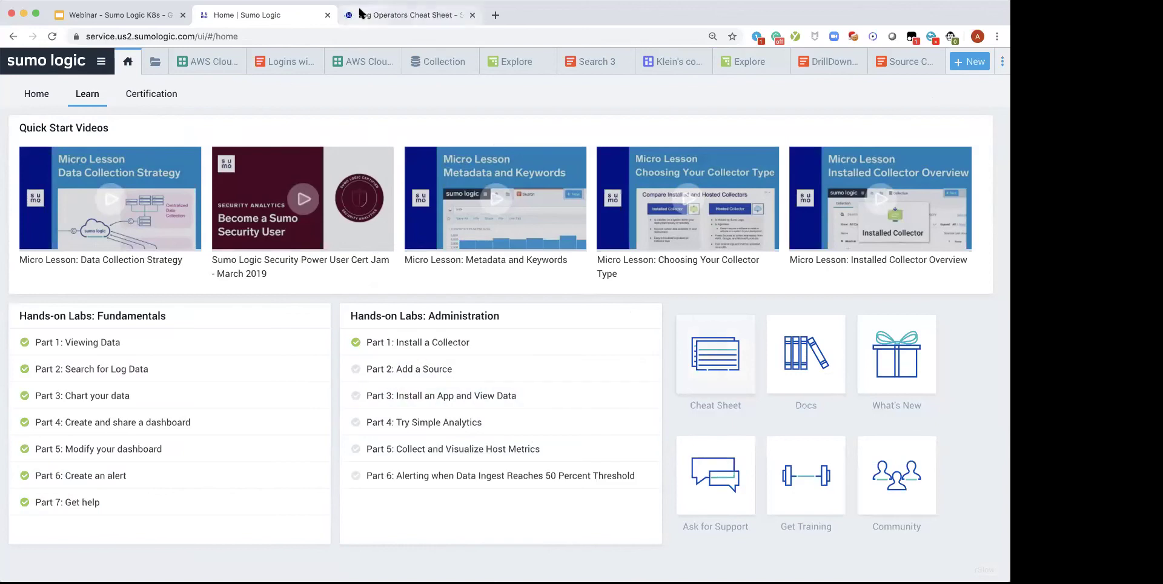
left_click(361, 13)
scroll(428, 203, "down", 3)
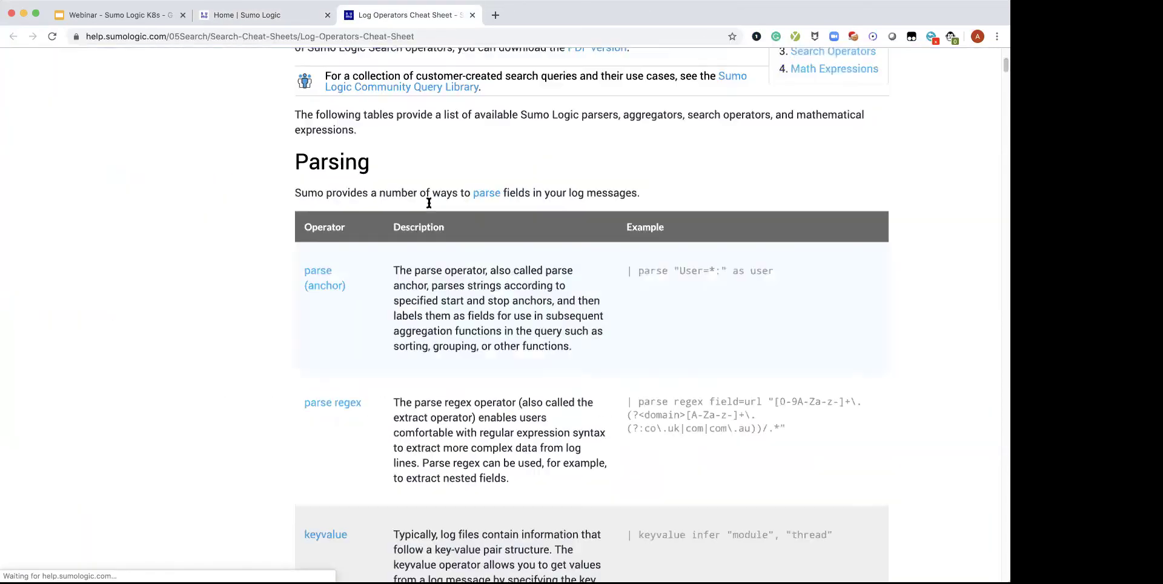
scroll(428, 203, "down", 20)
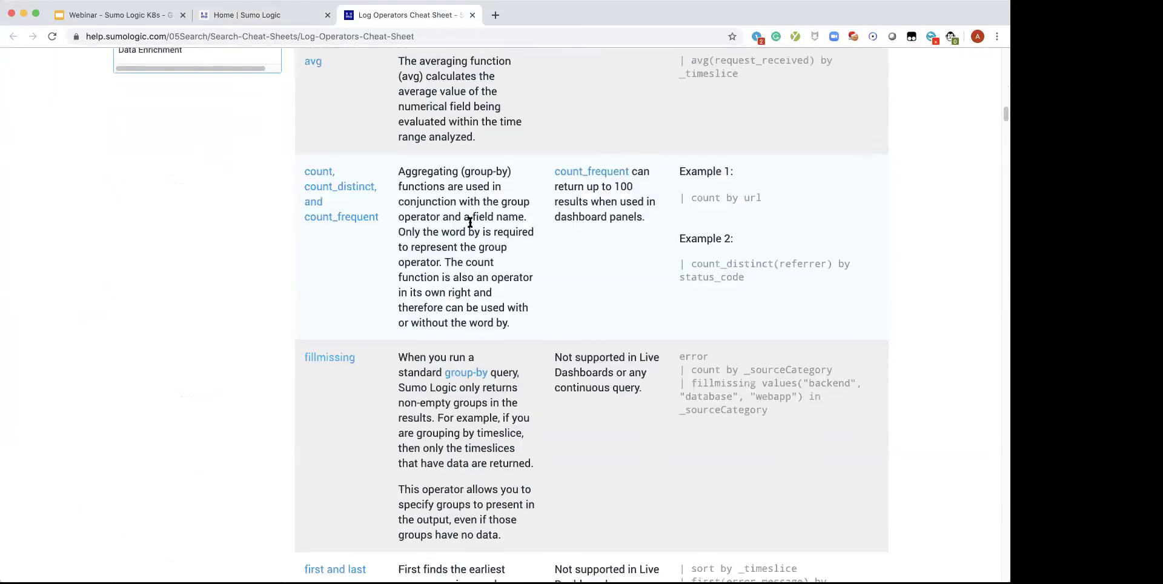
scroll(470, 222, "down", 5)
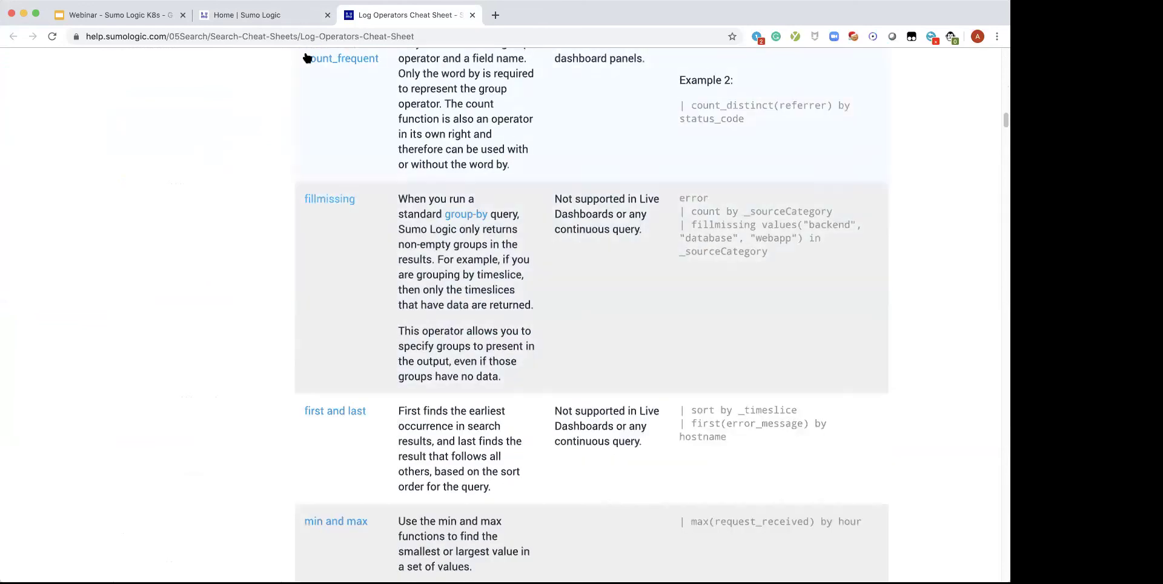
- Return to the Sumo Logic home page and look through all the exams offered in the Certification section
left_click(270, 17)
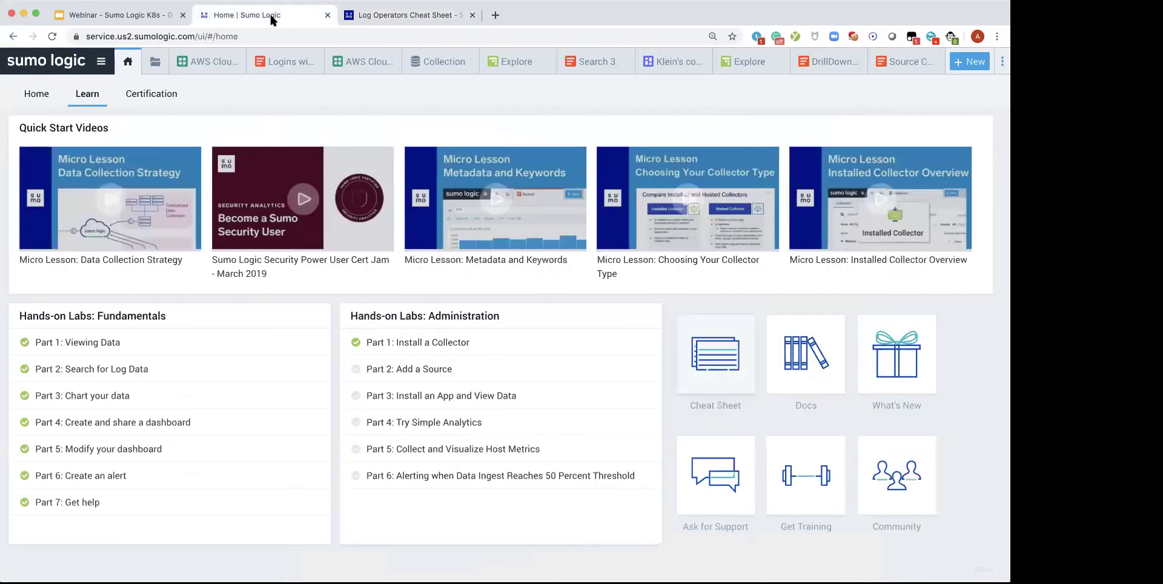
left_click(175, 102)
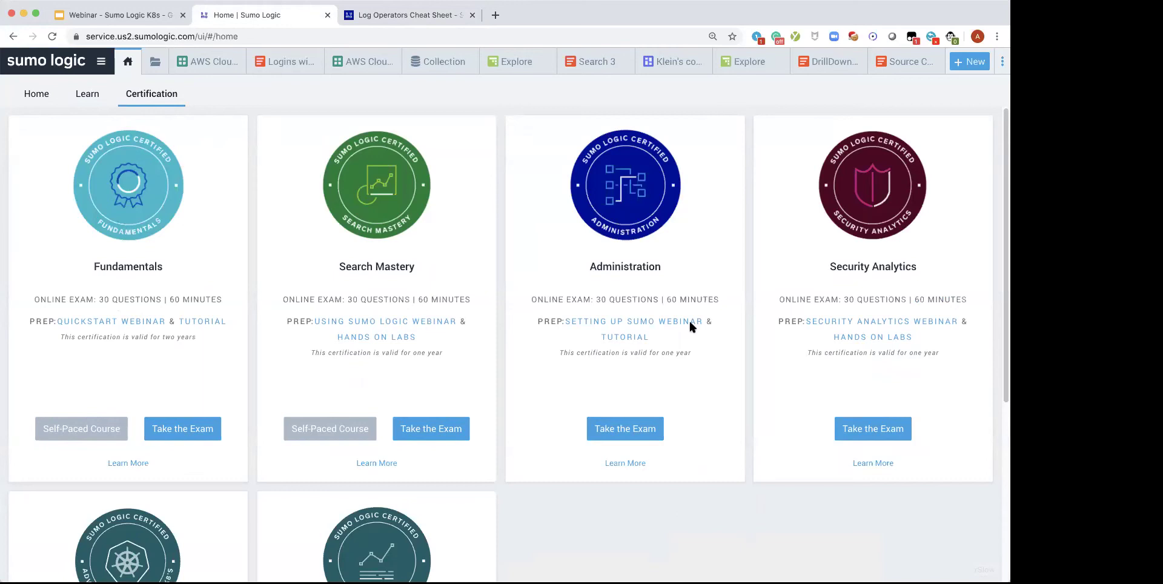
scroll(446, 485, "down", 5)
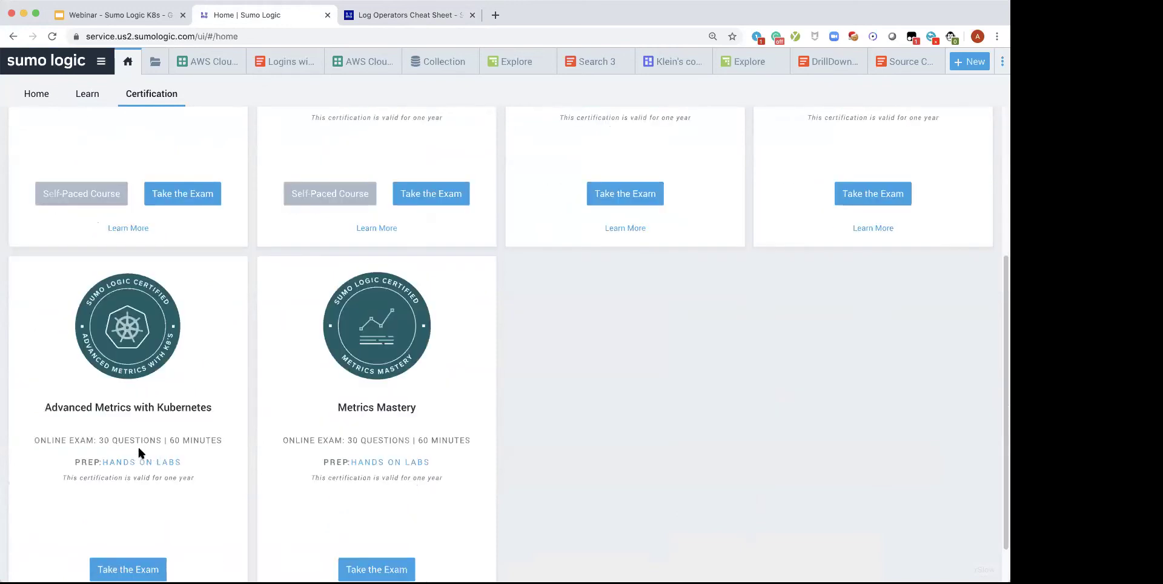
scroll(140, 444, "up", 2)
scroll(145, 463, "up", 3)
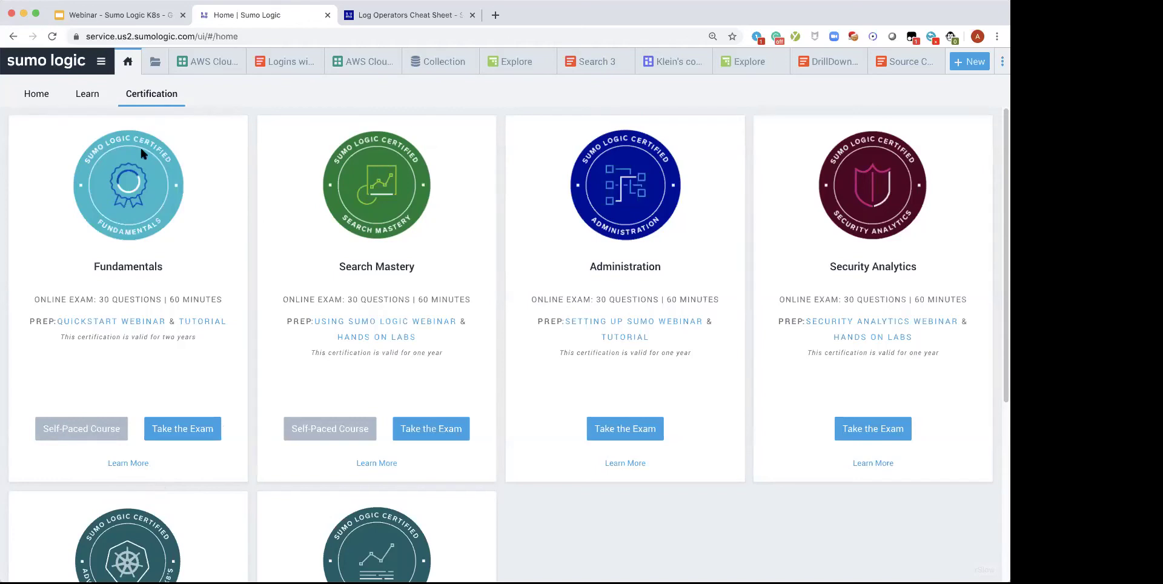
- Switch to the webinar presentation in Google Slides and advance to the Unified K8s DevOps and SecOps Monitoring Ecosystem slide
left_click(119, 20)
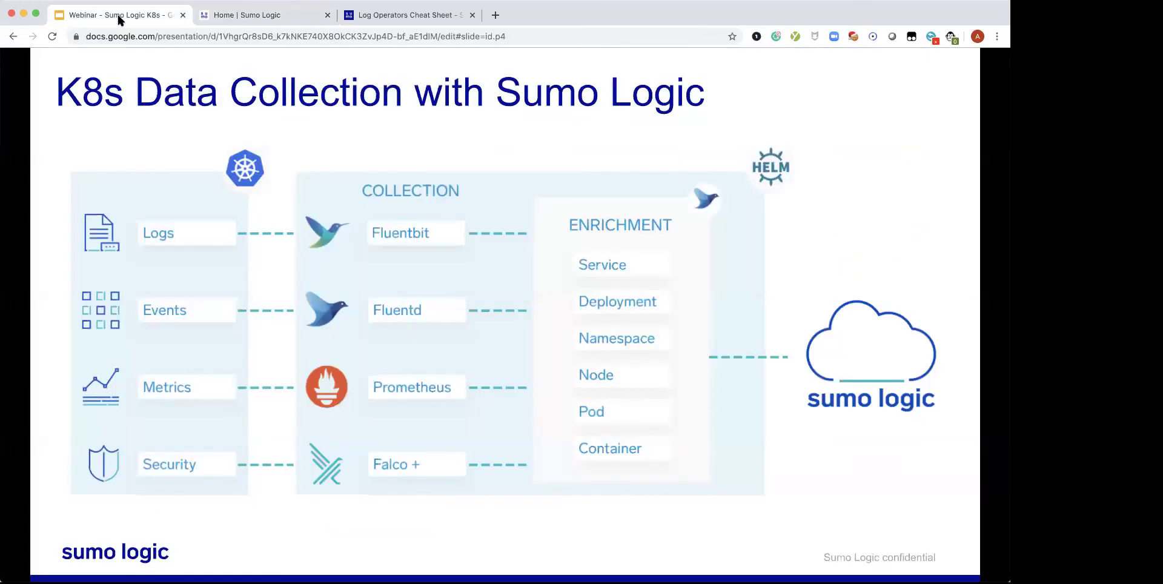
left_click(247, 208)
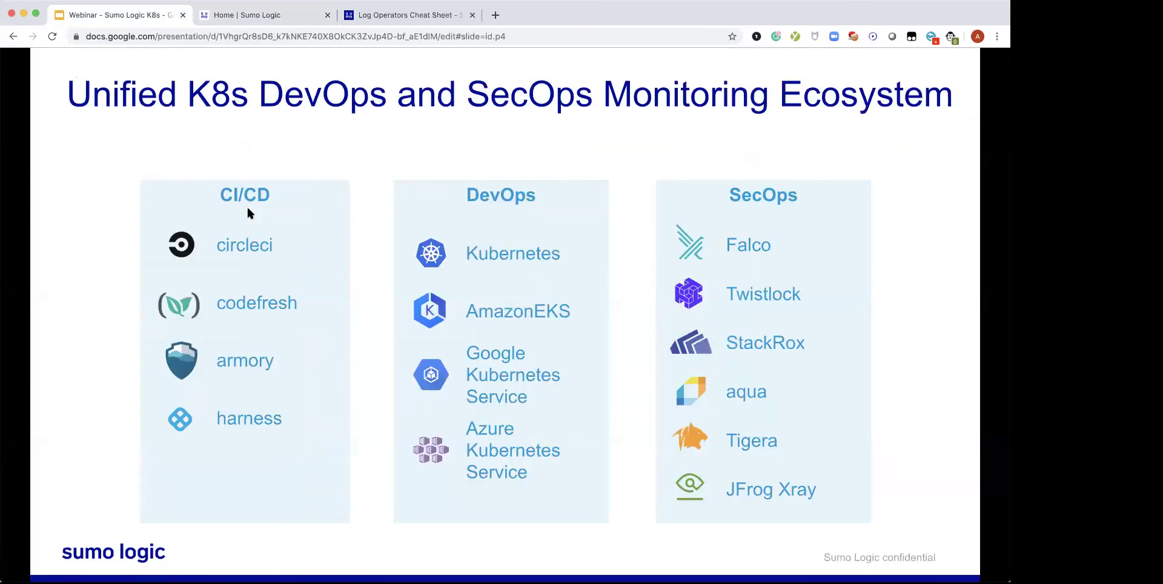
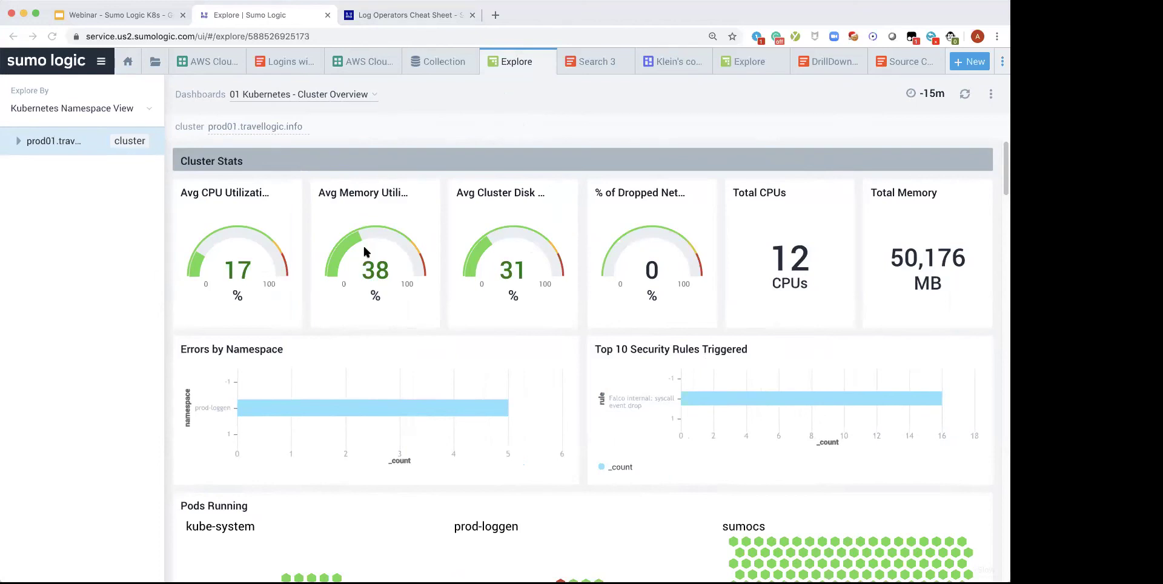
- On the 01 Kubernetes - Cluster Overview dashboard, drill down from the prod-loggen bar in Errors by Namespace into its log search
scroll(573, 312, "down", 2)
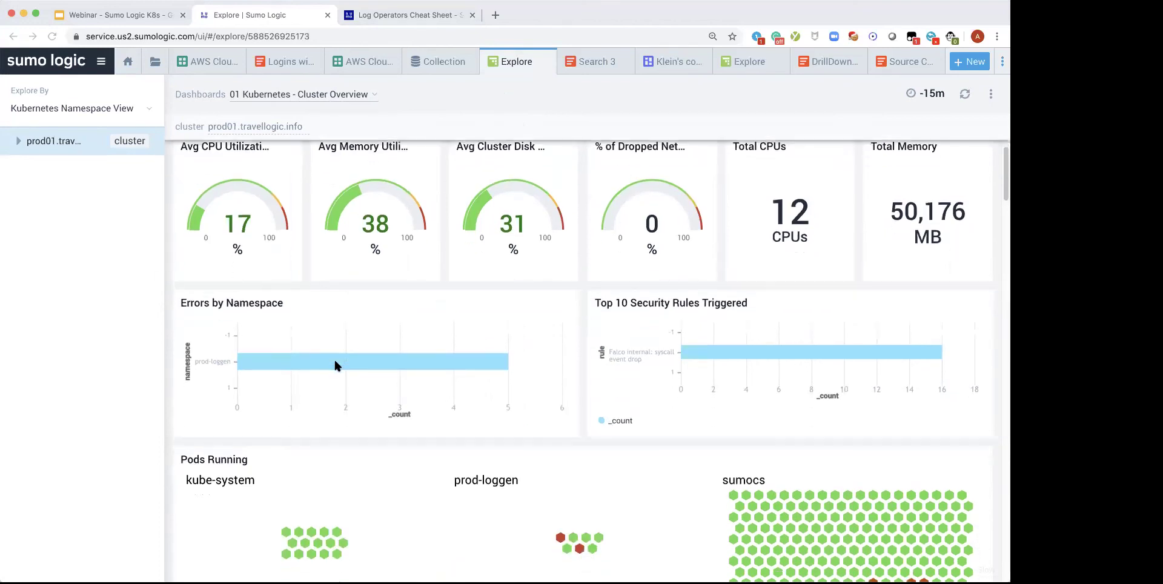
mouse_move(303, 361)
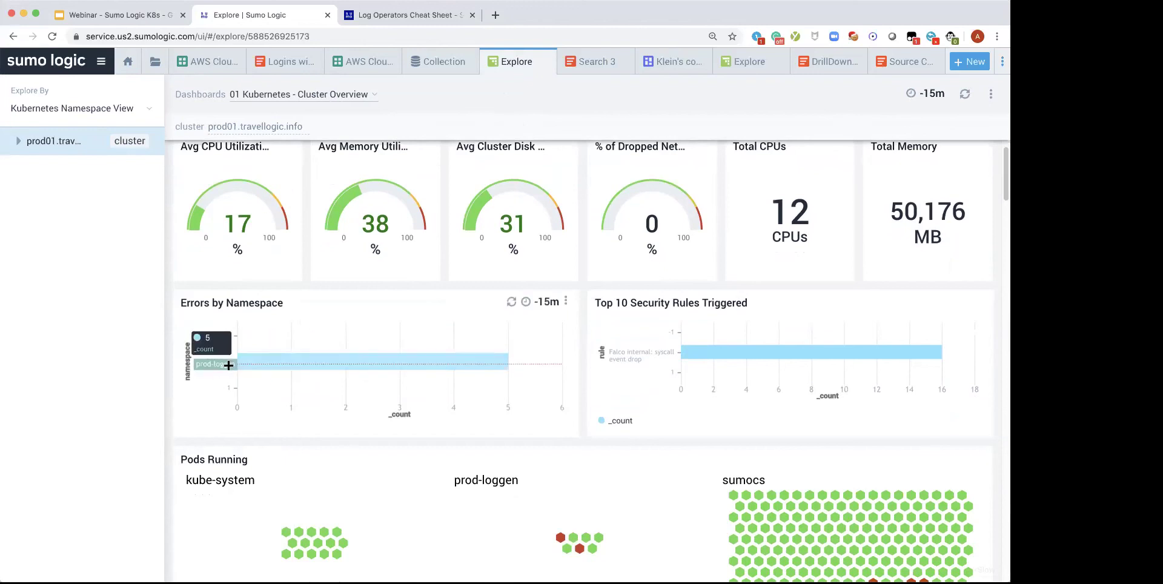
left_click(396, 363)
left_click(423, 374)
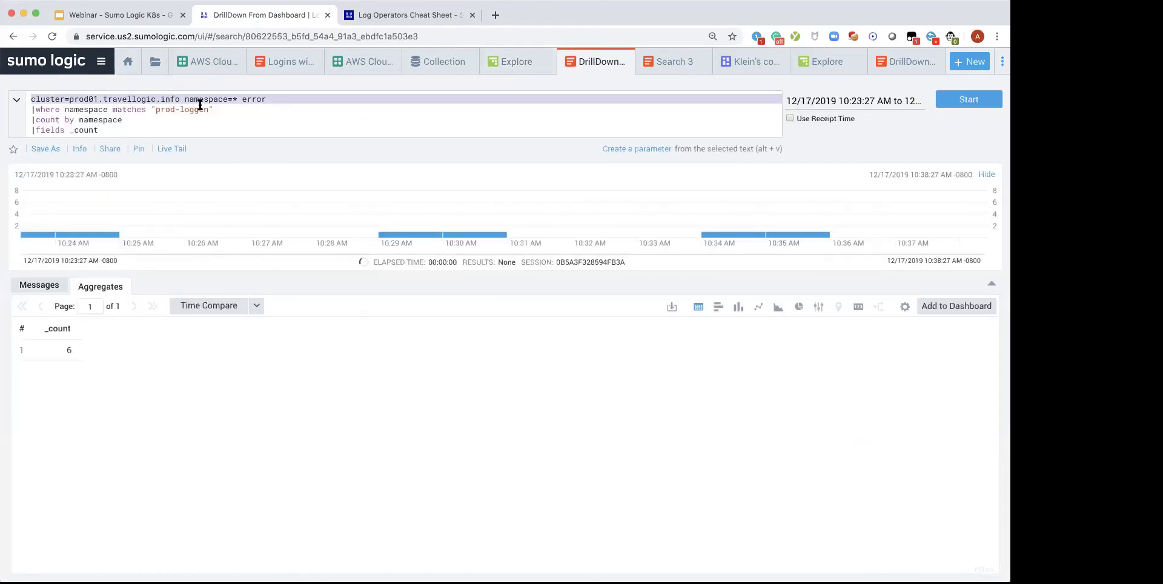
- Return to the Cluster Overview dashboard in Explore, examine the Pods Running panel by namespace, and narrow the hierarchy pane
left_click(505, 63)
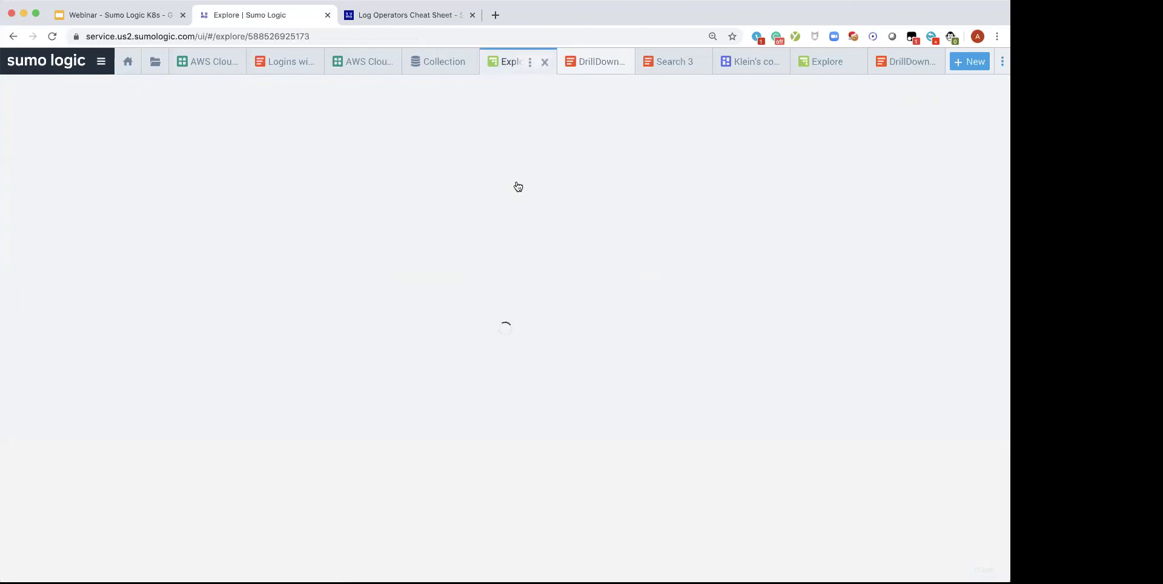
scroll(726, 364, "down", 5)
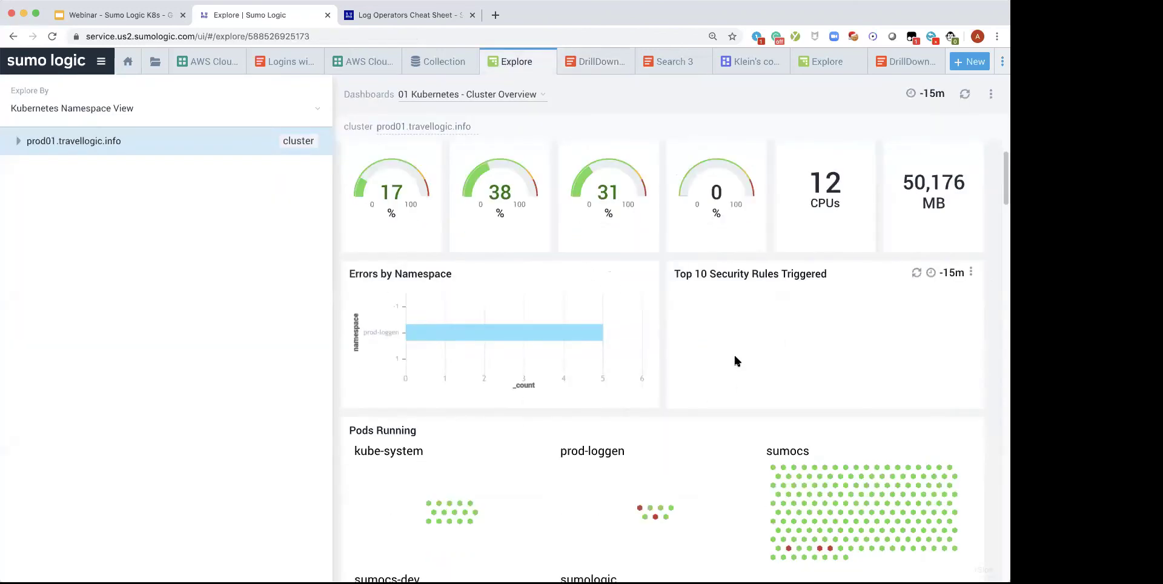
scroll(644, 267, "down", 4)
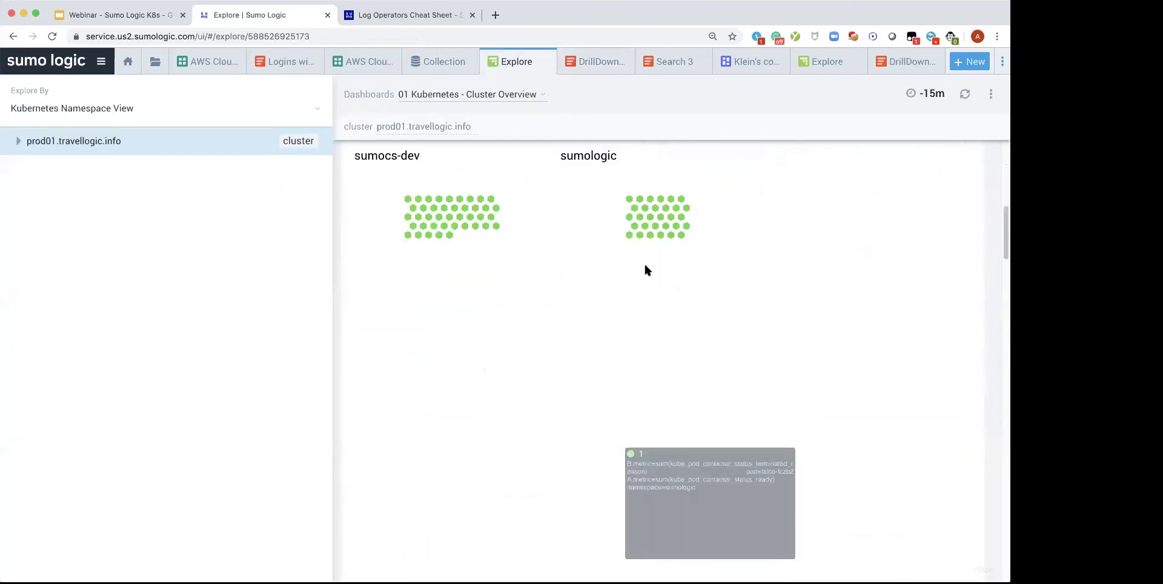
scroll(681, 273, "up", 3)
mouse_move(665, 295)
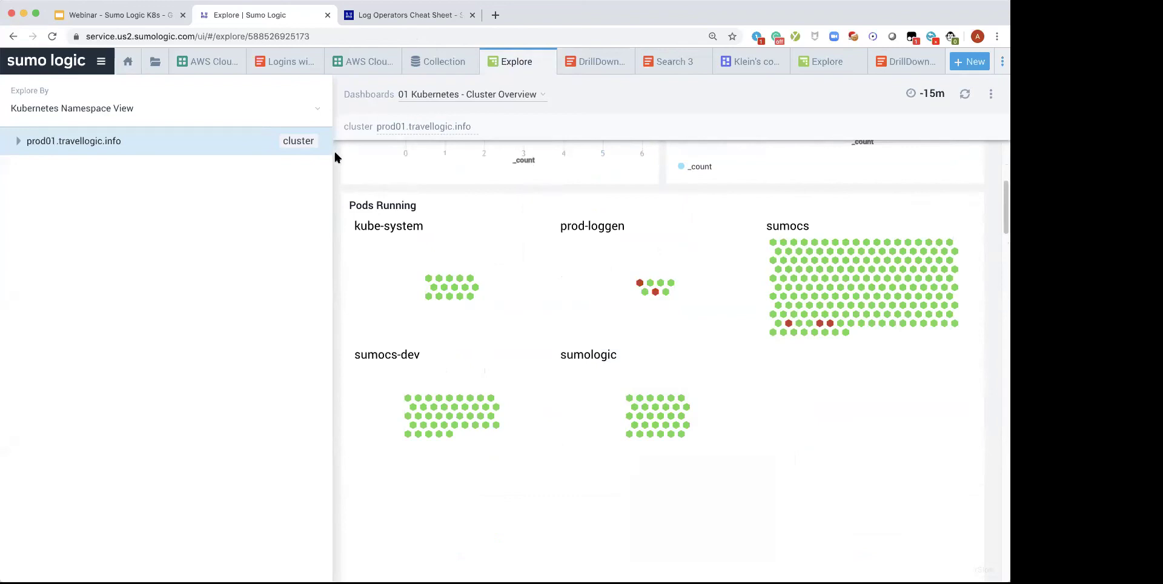
left_click_drag(333, 153, 173, 156)
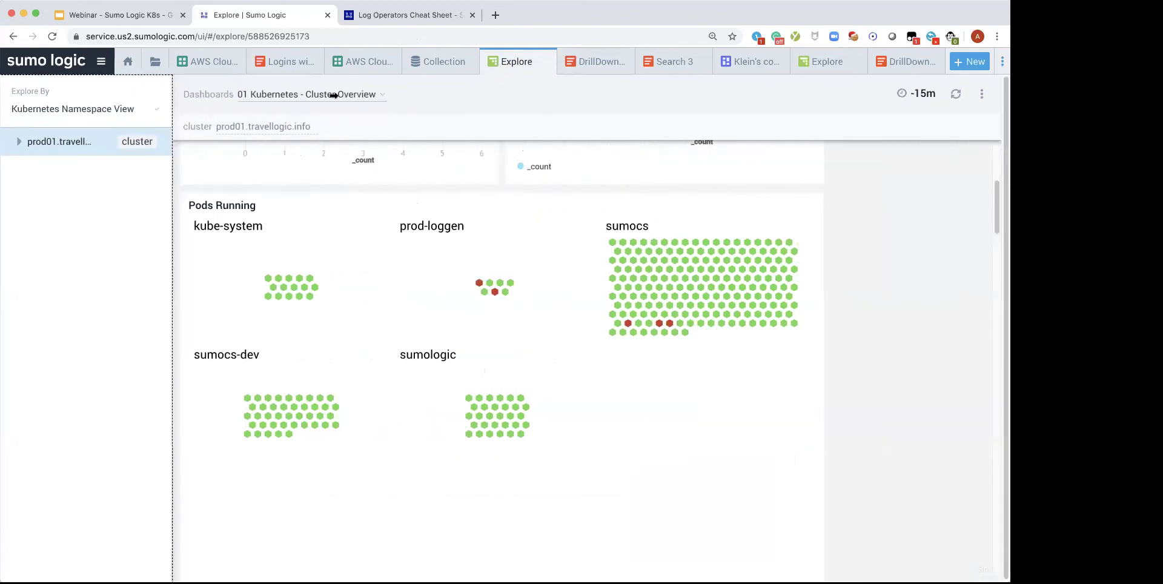
- Browse the list of dashboards available for the prod01.travellogic.info cluster, keeping 01 Kubernetes - Cluster Overview selected
left_click(355, 97)
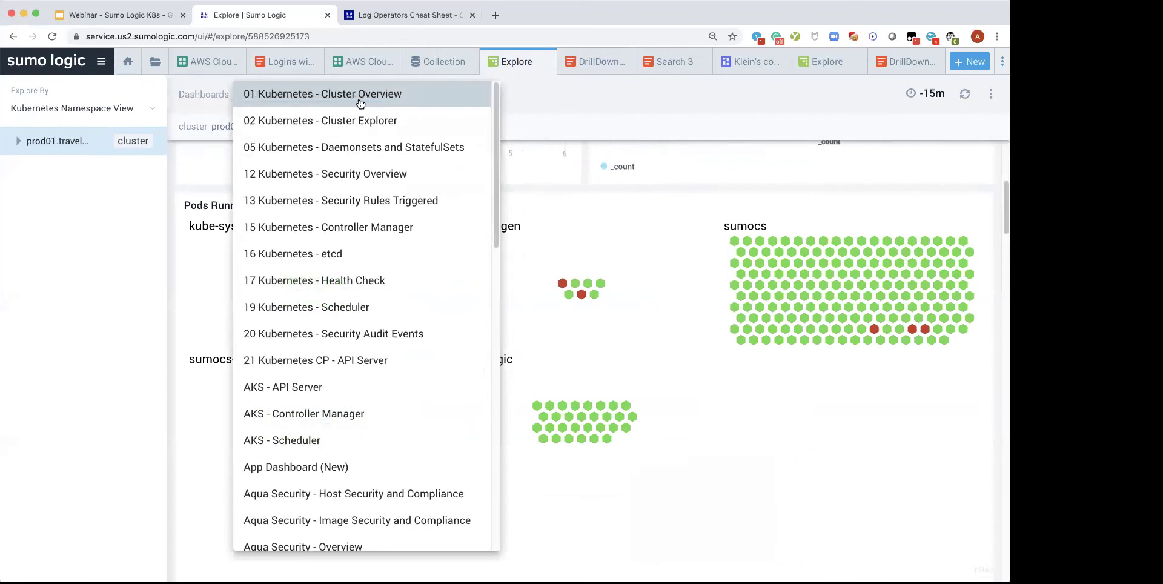
scroll(389, 160, "down", 10)
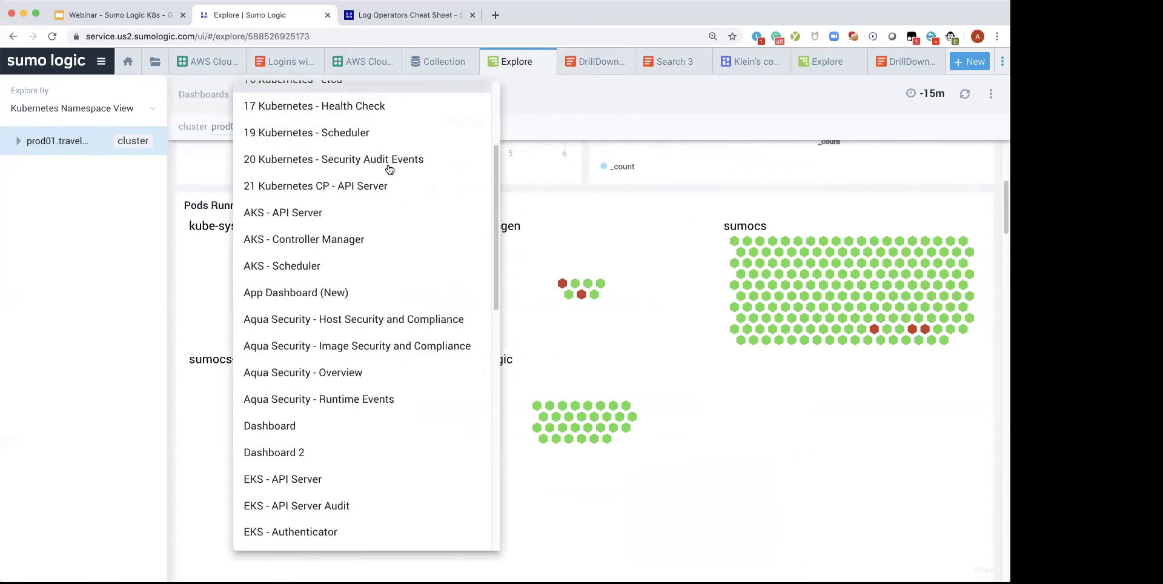
left_click(663, 300)
scroll(878, 362, "down", 4)
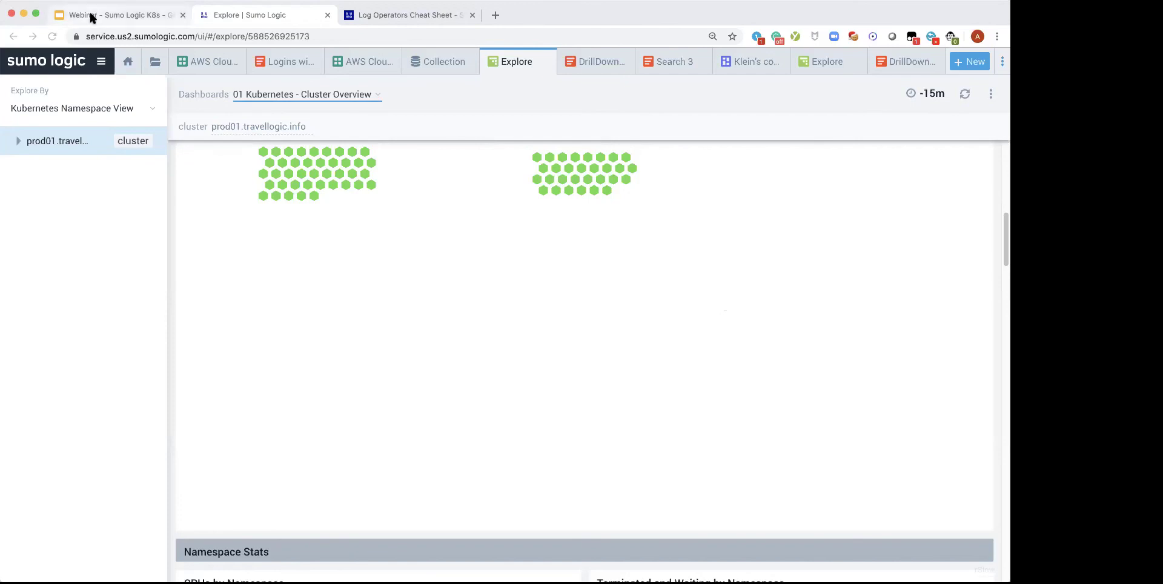
- Show the K8s Data Collection slide in the presentation, and return to Sumo Logic to open the Collection page under Manage Data
left_click(115, 15)
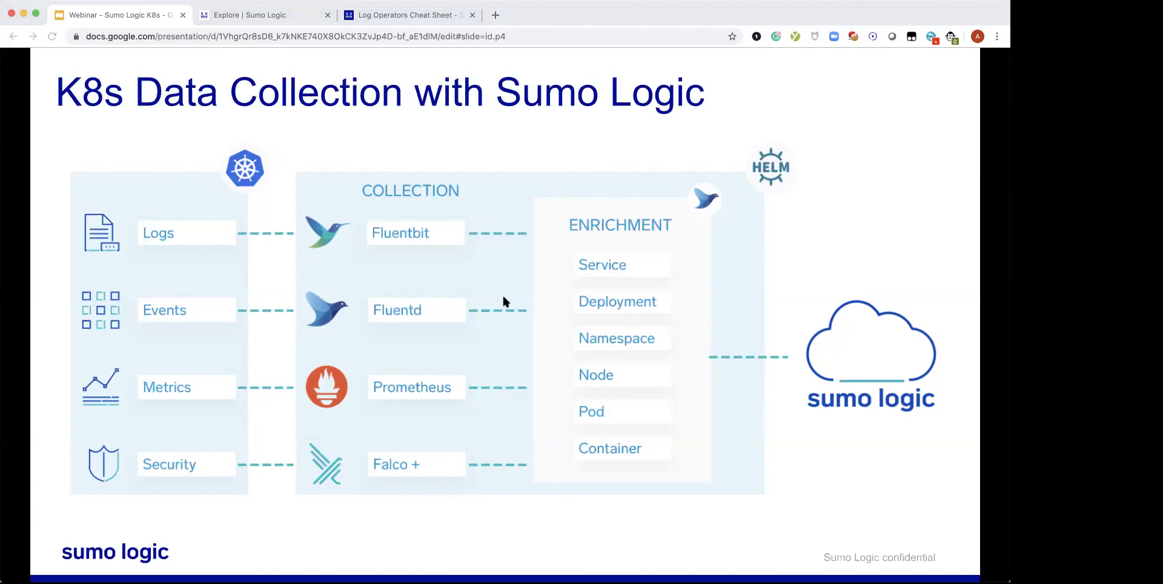
left_click(225, 16)
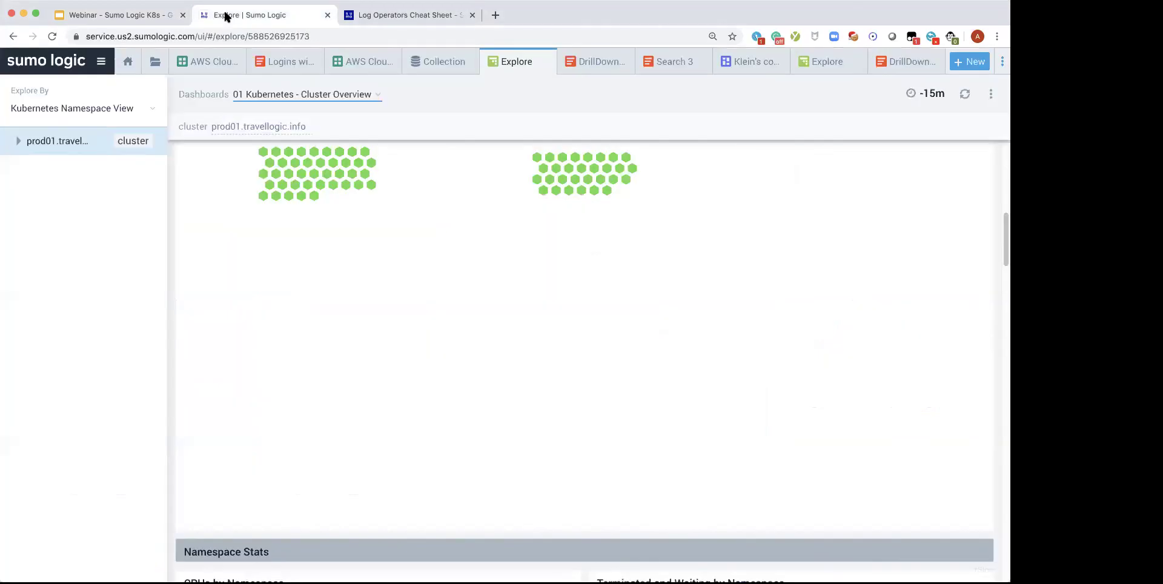
left_click(101, 63)
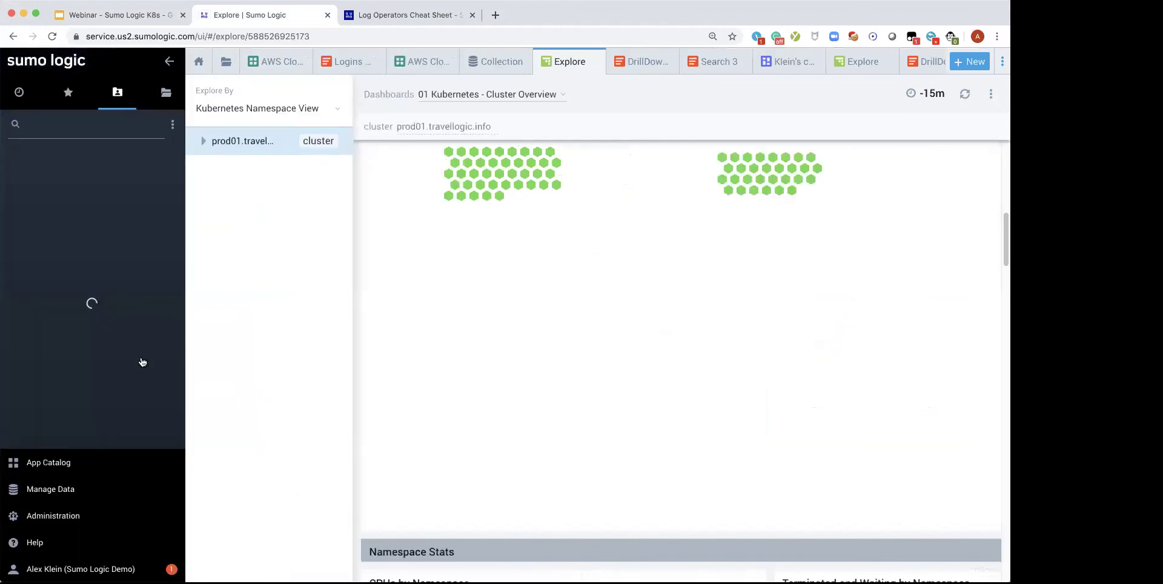
left_click(83, 488)
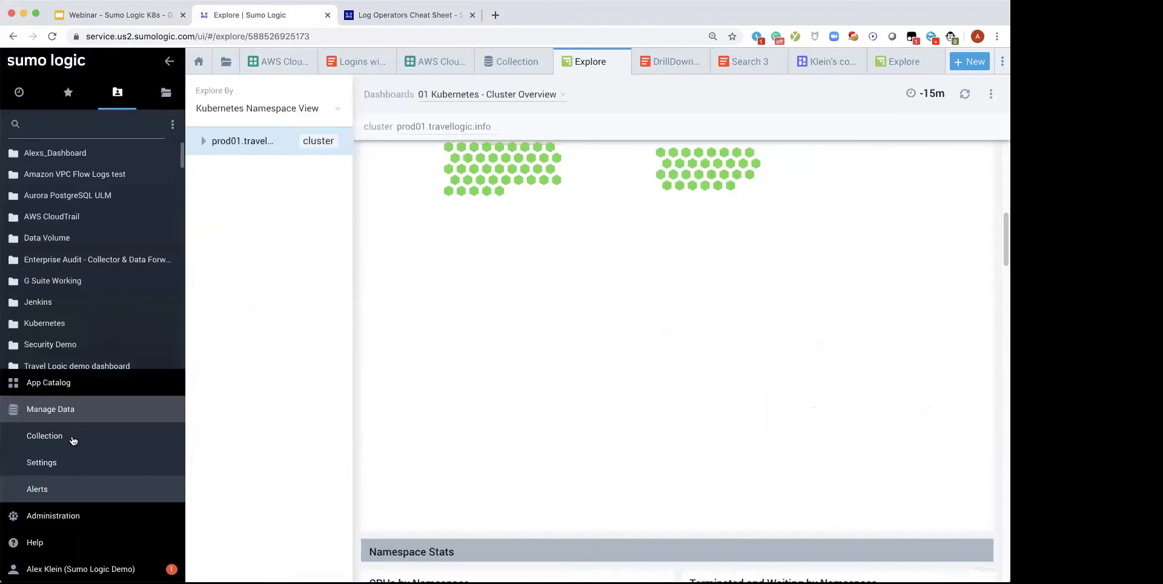
left_click(72, 439)
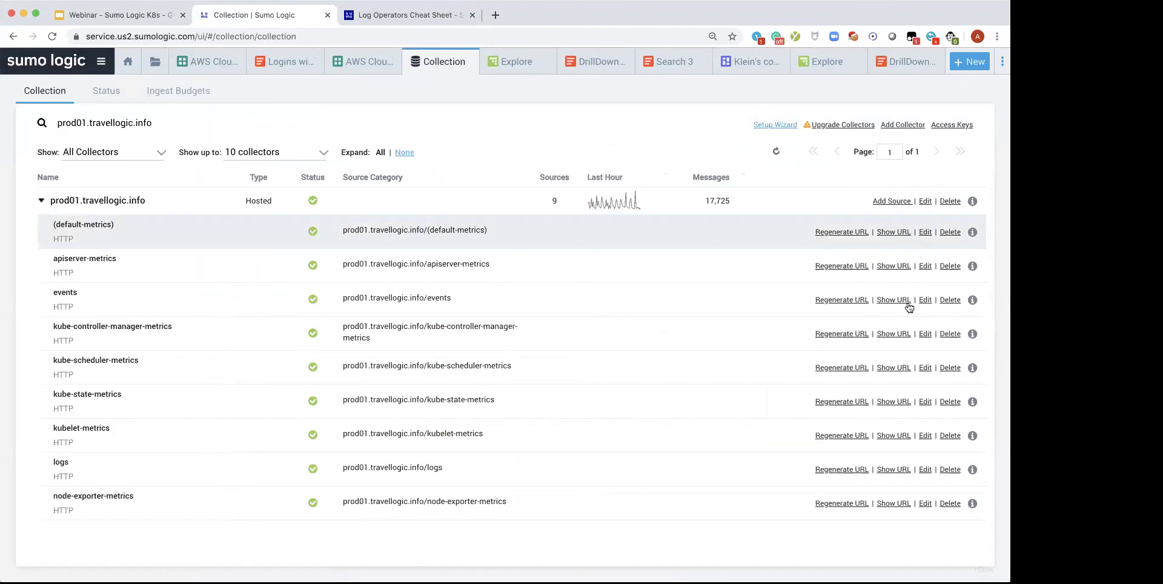
- Open the logs source of the prod01.travellogic.info collector for editing and start a new processing rule for logs
left_click(927, 470)
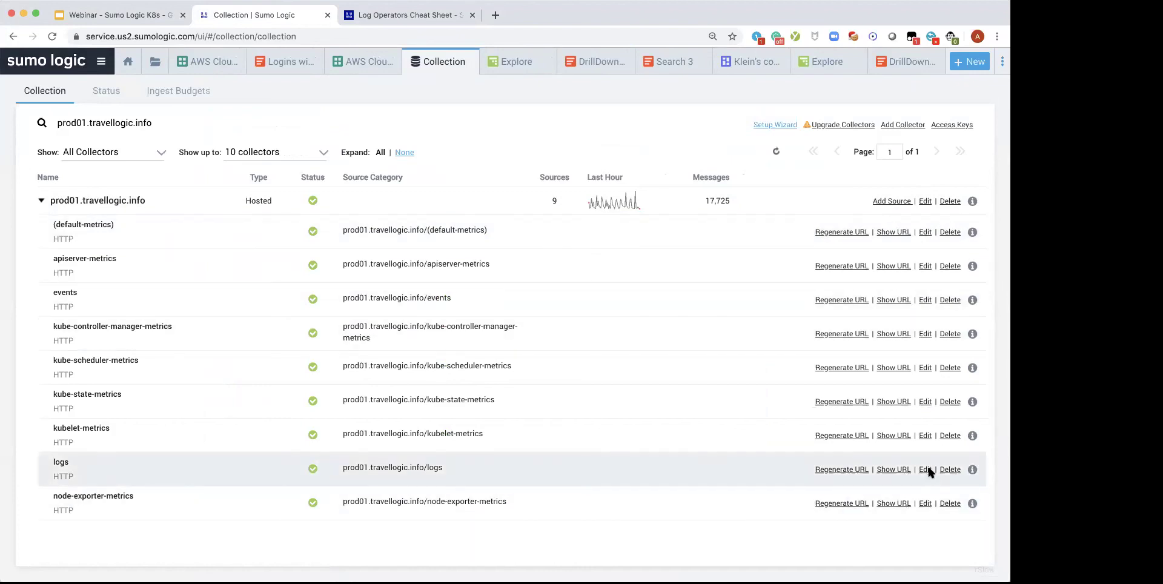
left_click(118, 506)
scroll(363, 472, "down", 3)
left_click(382, 440)
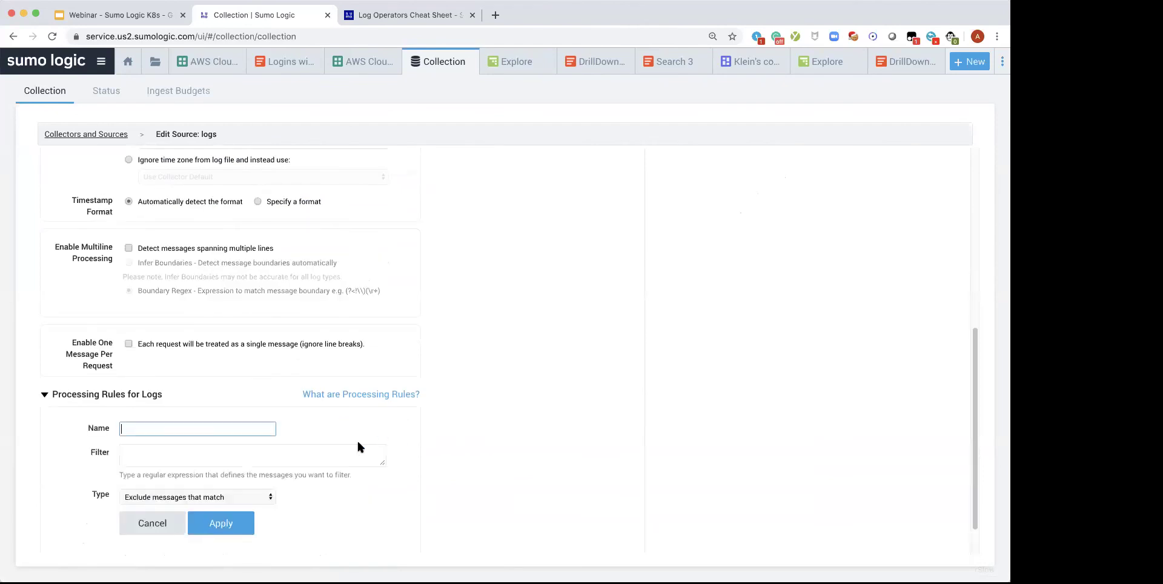
- Go through the processing rule's types, trying Hash messages that match, and set the type to Mask messages that match
left_click(207, 496)
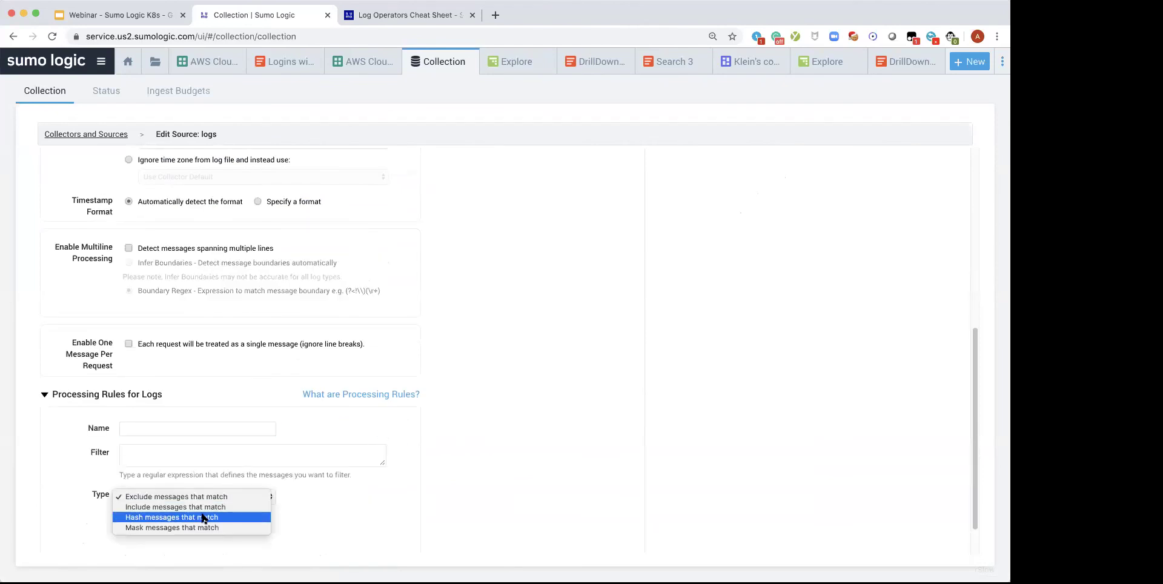
left_click(206, 517)
left_click(210, 497)
left_click(206, 507)
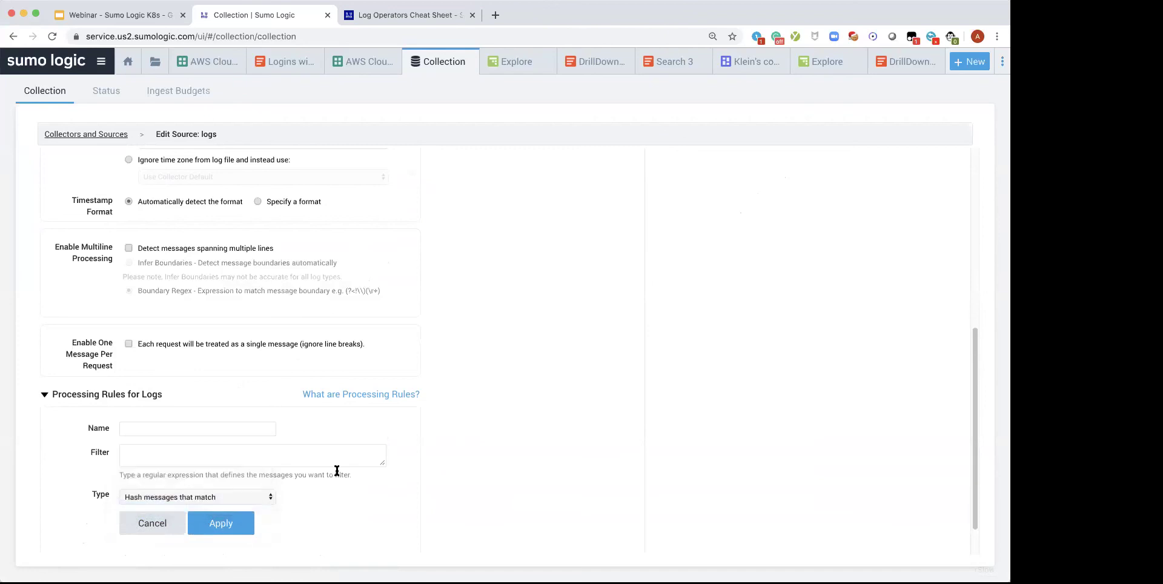
scroll(285, 493, "down", 2)
left_click(238, 418)
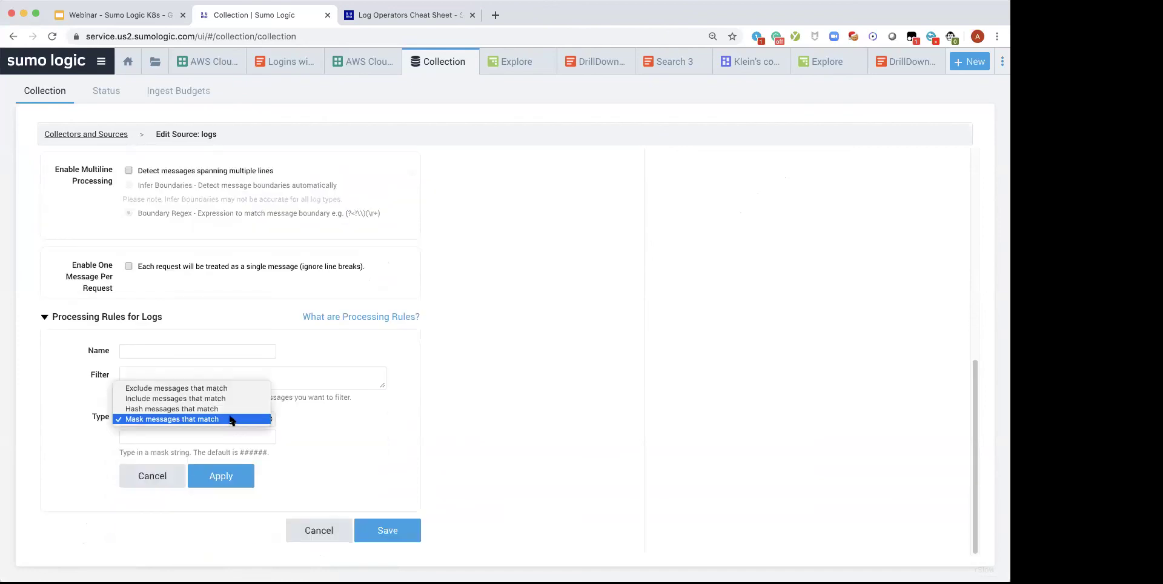
left_click(229, 409)
scroll(227, 416, "up", 1)
left_click(227, 449)
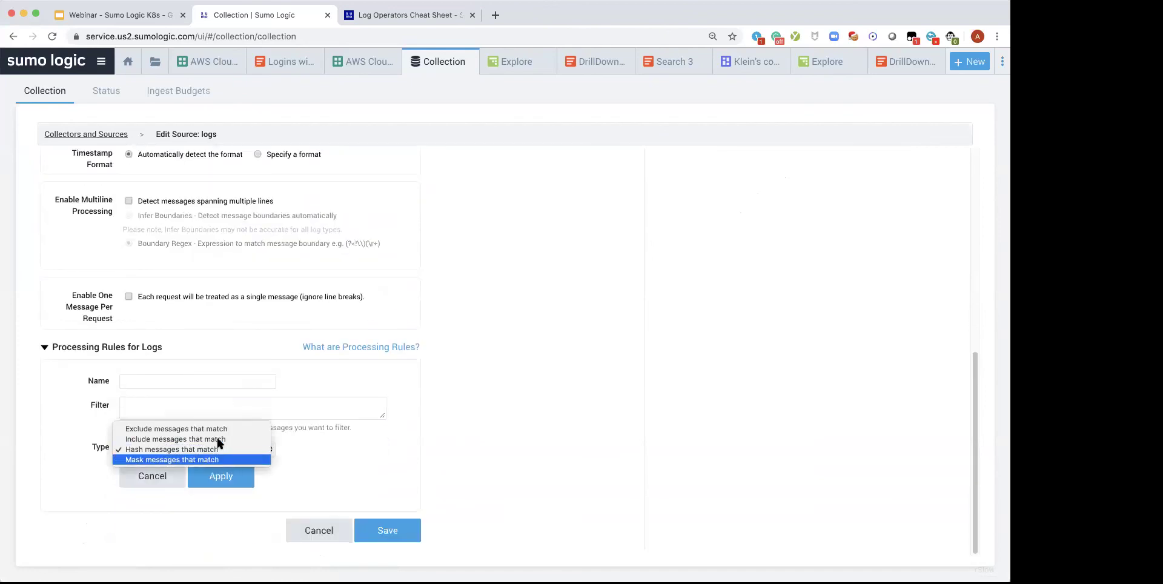
left_click(227, 459)
- Enter (<credit_card>\d{5}) as the rule's filter expression and redacted as its mask string
scroll(214, 411, "down", 1)
left_click(221, 378)
type("(<credi")
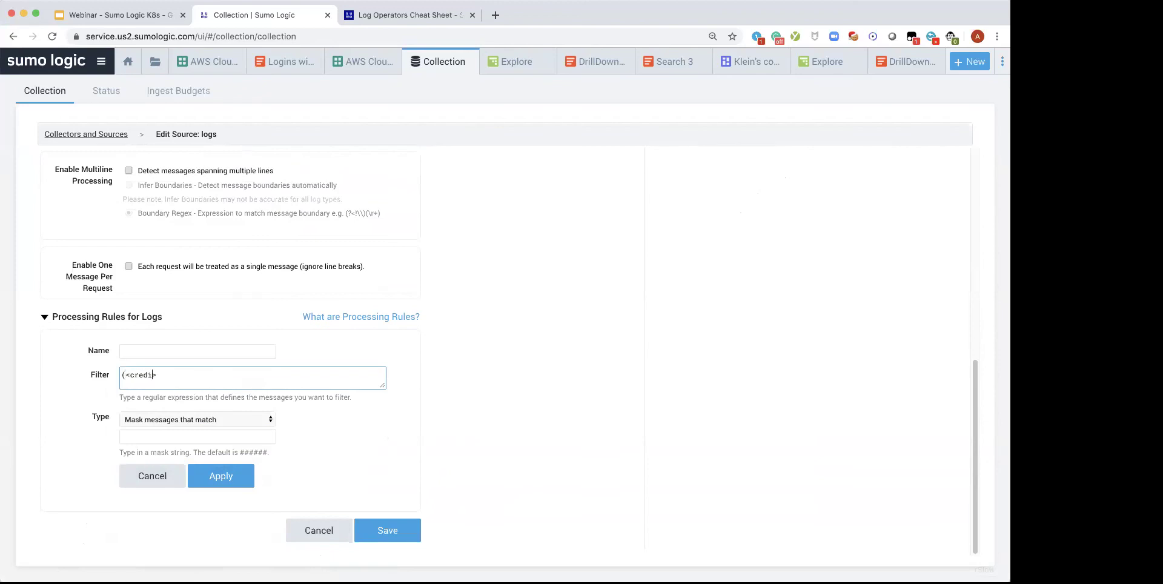
type("t_card>\\d{}")
left_click(209, 437)
type("c")
type("redacted")
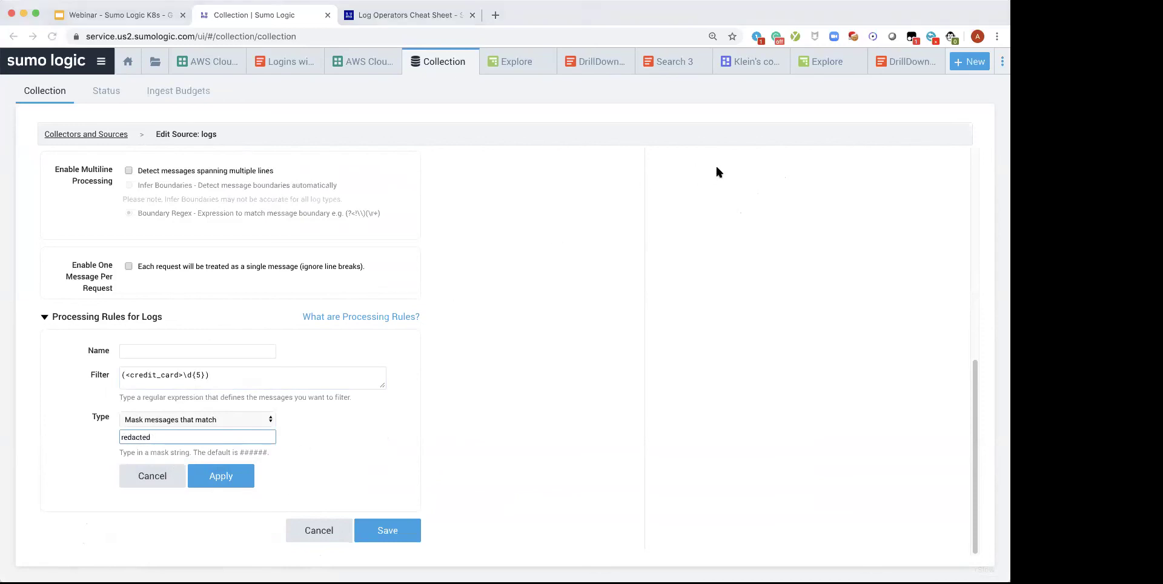
- Show the Kubernetes Explore view, compare it with the K8s Data Collection slide in the presentation, and return to Sumo Logic
left_click(470, 299)
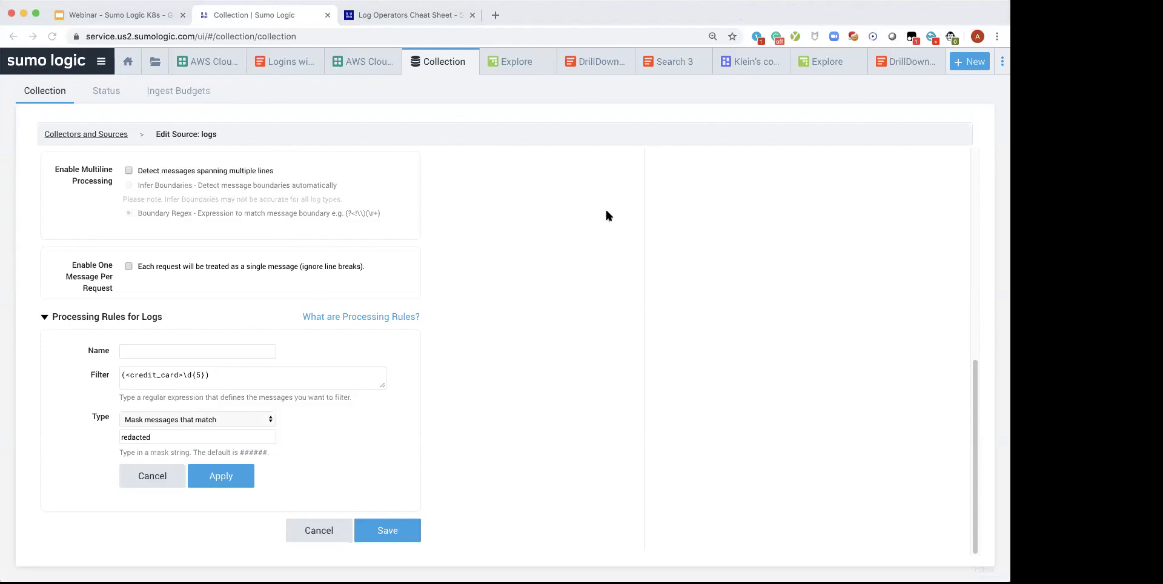
left_click(467, 239)
left_click(498, 61)
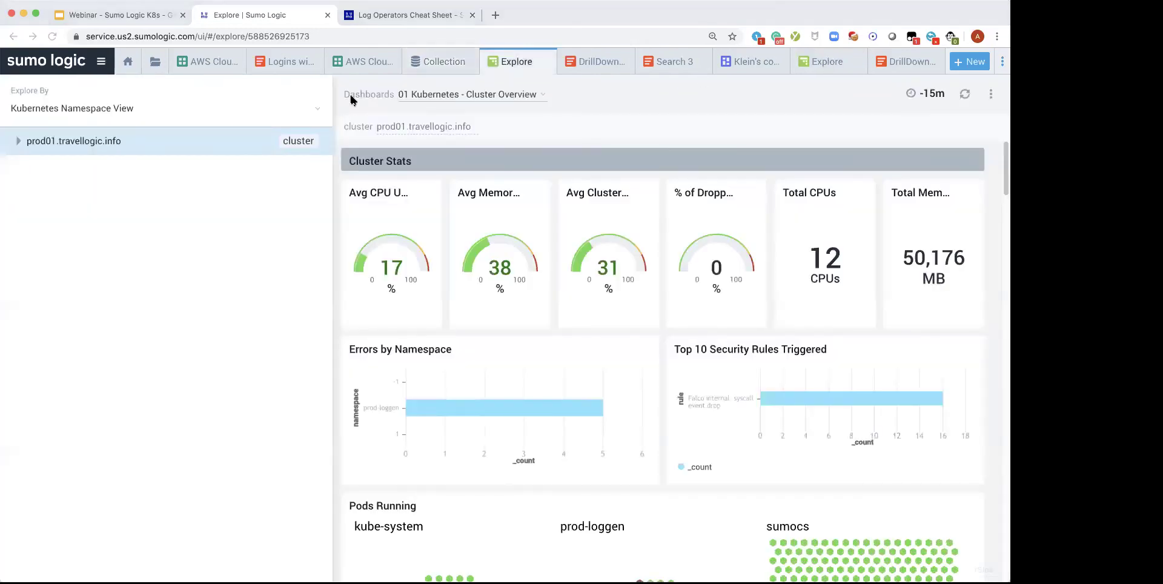
left_click(150, 15)
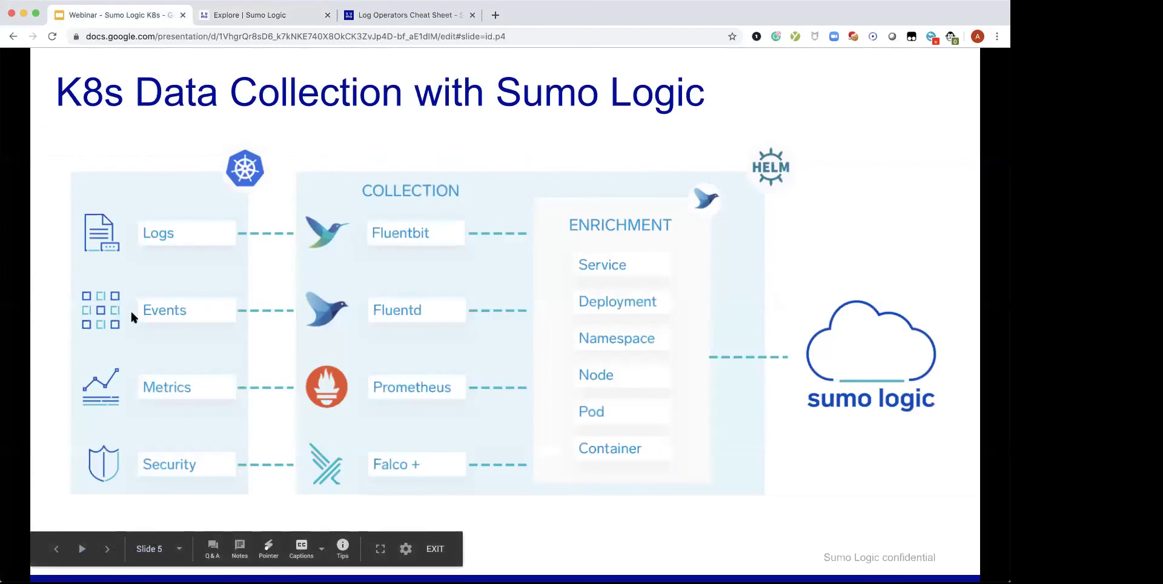
left_click(272, 15)
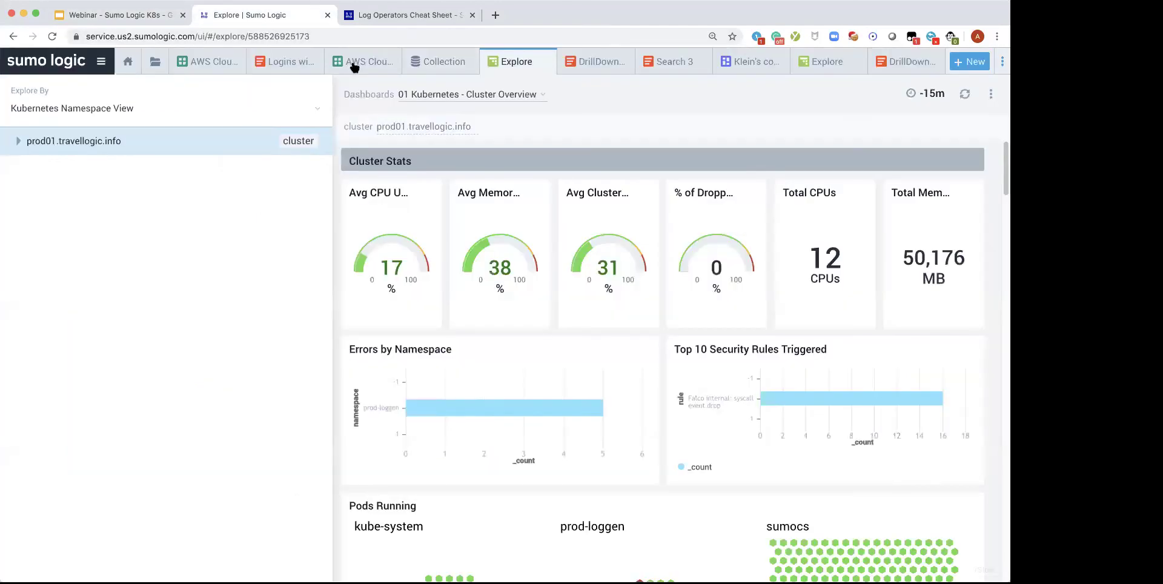
- Look through the full list of dashboards available for the prod01.travellogic.info cluster, from the Kubernetes ones to Twistlock, and close it
left_click(445, 96)
scroll(484, 351, "down", 6)
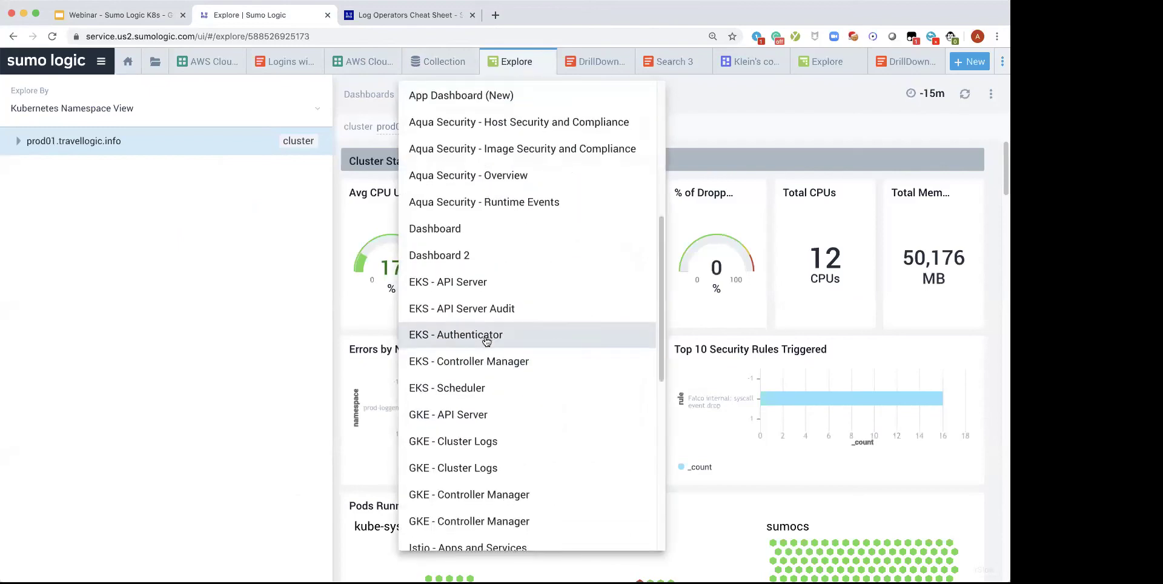
scroll(503, 266, "down", 8)
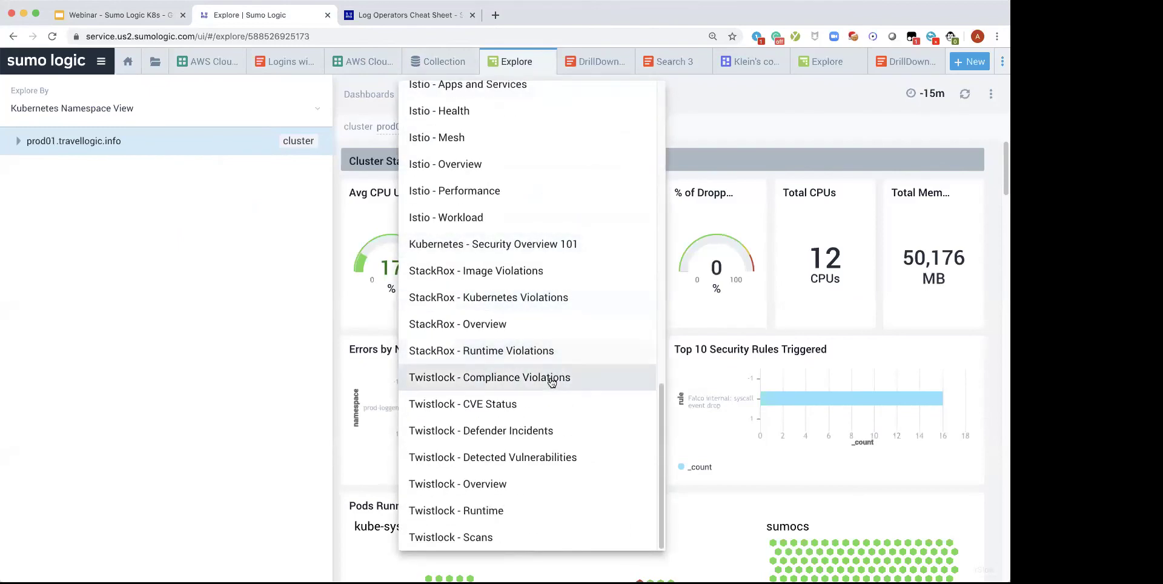
scroll(551, 382, "up", 4)
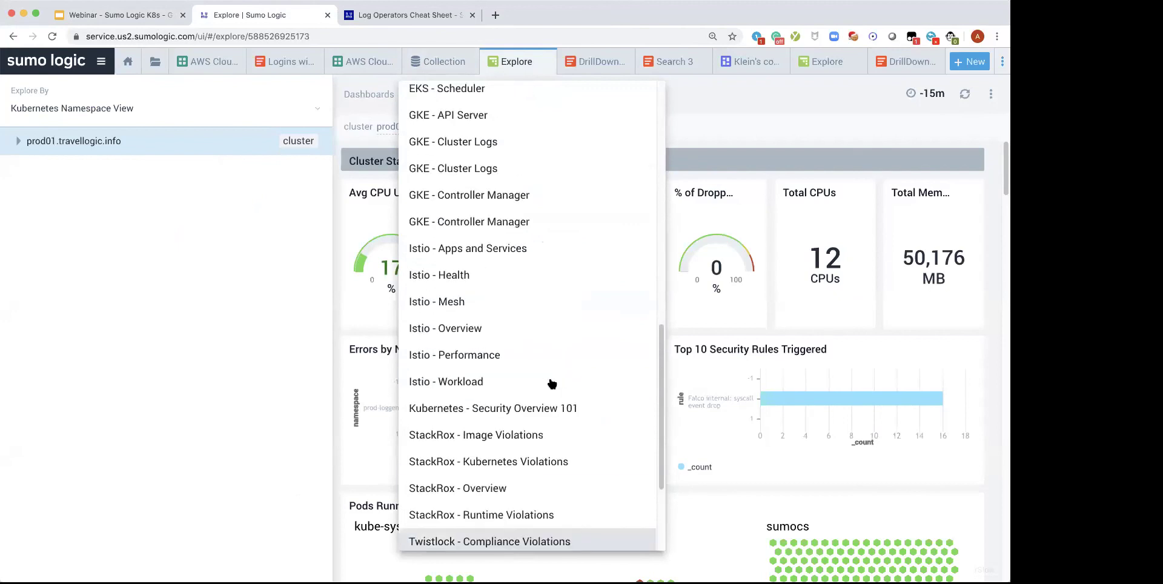
scroll(551, 382, "up", 5)
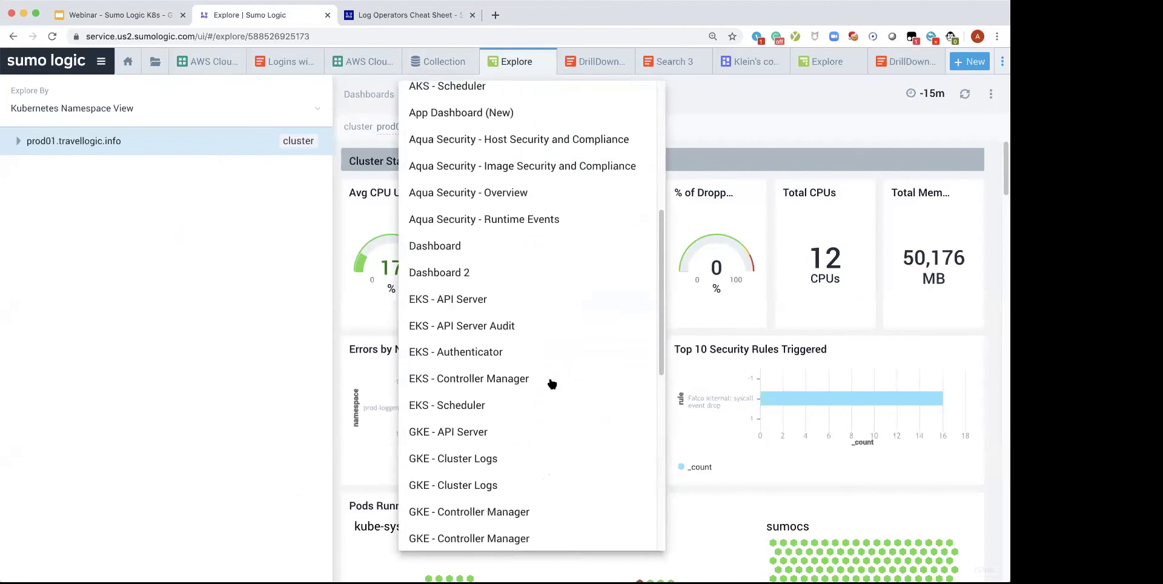
scroll(551, 383, "up", 2)
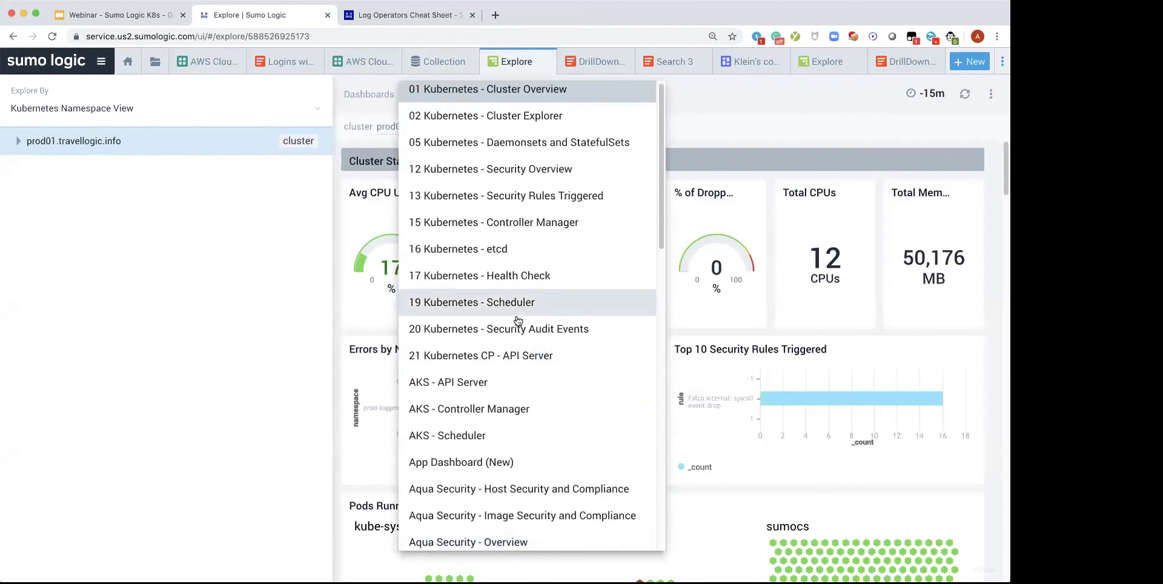
scroll(518, 321, "down", 5)
scroll(517, 321, "down", 10)
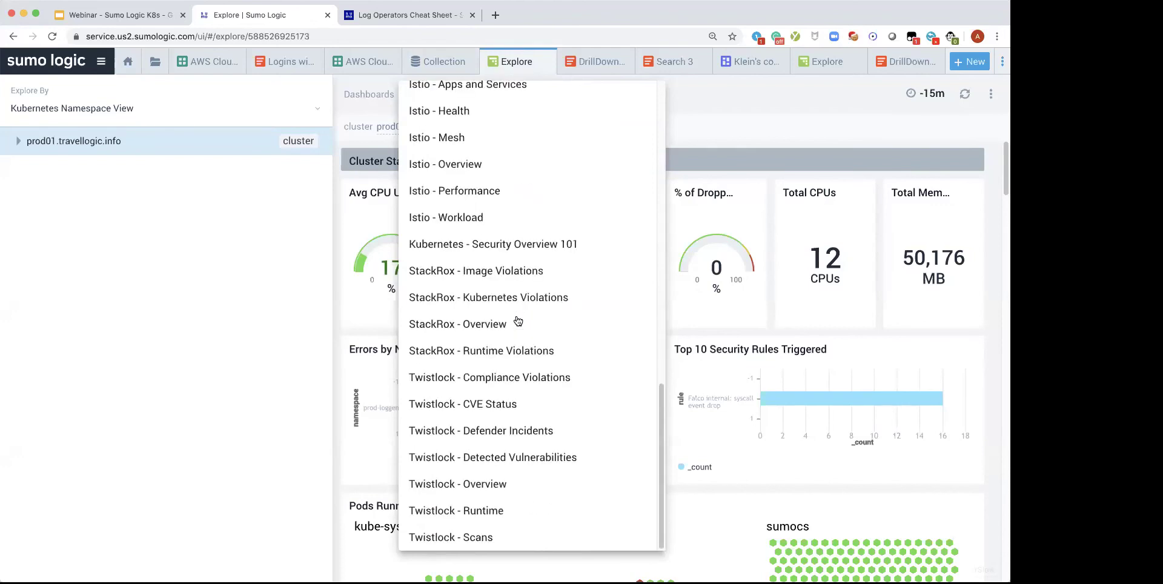
left_click(340, 329)
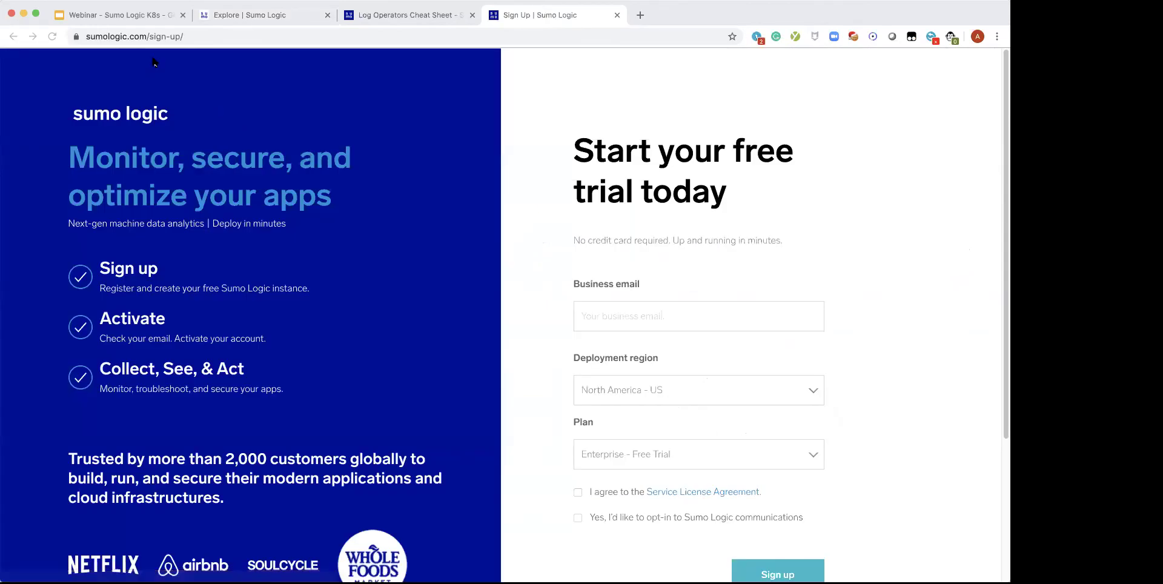
- Highlight the sumologic.com/sign-up/ address of the free trial page and clear the highlight
left_click(175, 36)
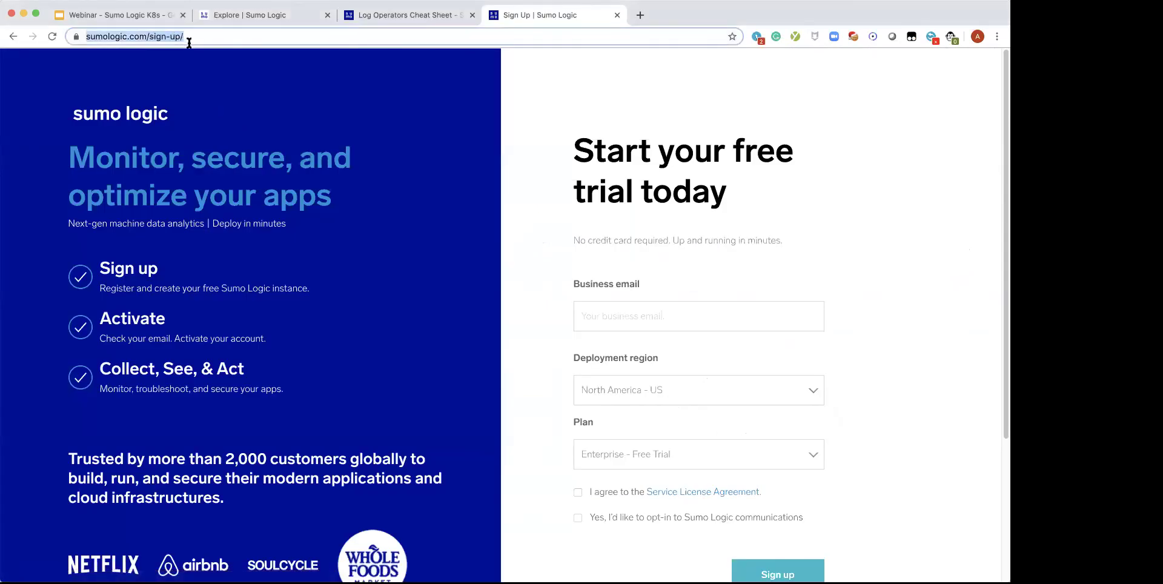
left_click(330, 112)
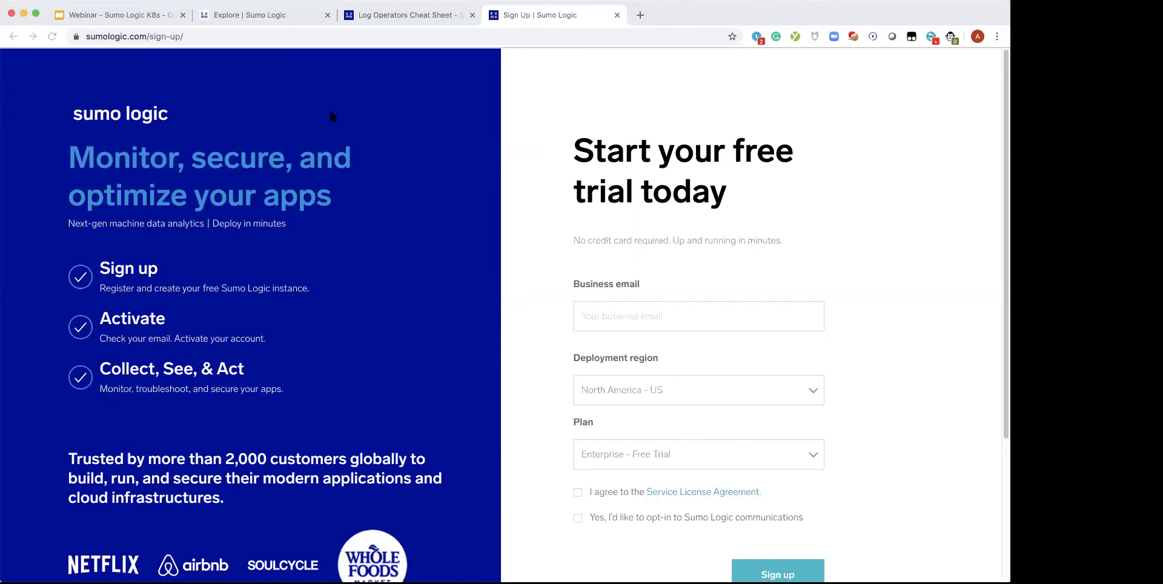